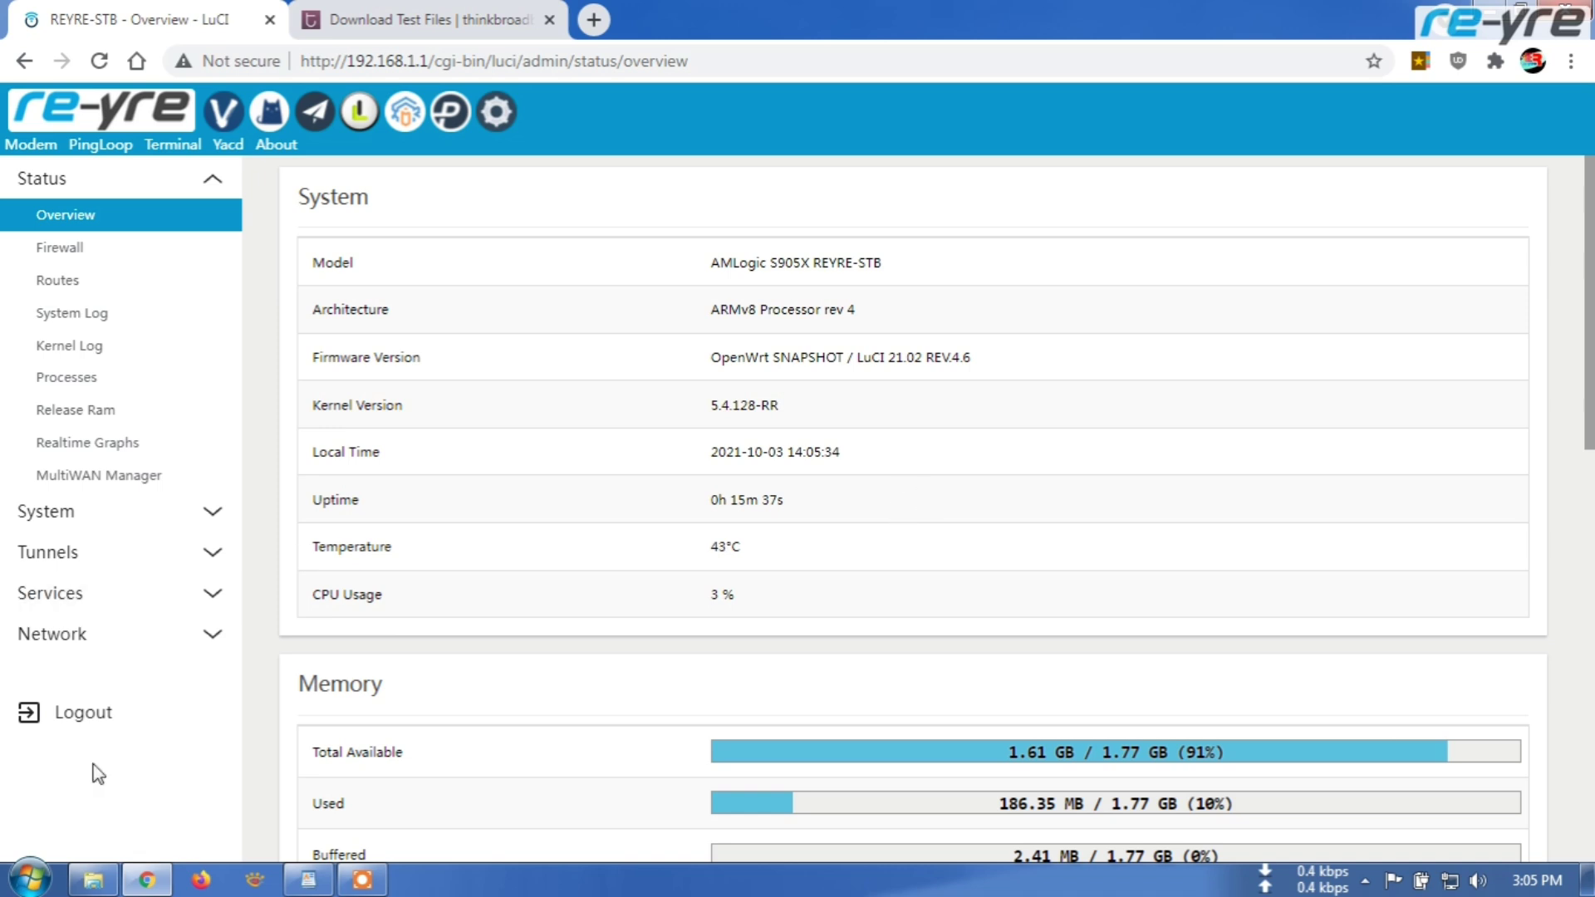
Step: Quick-format Local Disk (H:) as NTFS with a 4096-byte allocation unit size, and check the drive's contents in Windows Explorer
click(92, 879)
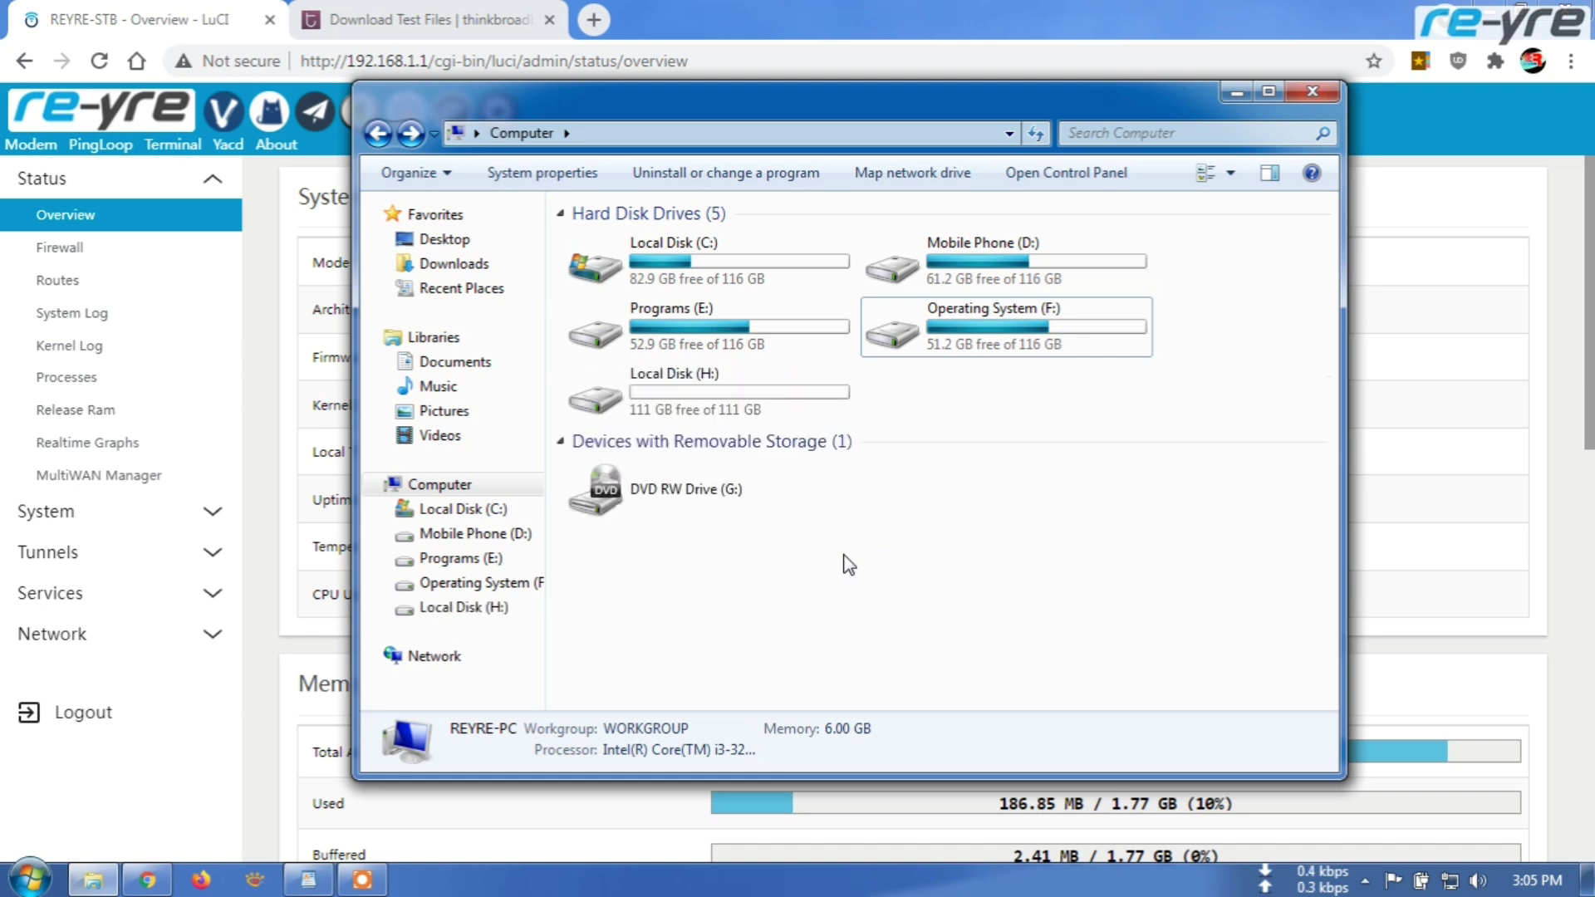
right_click(713, 407)
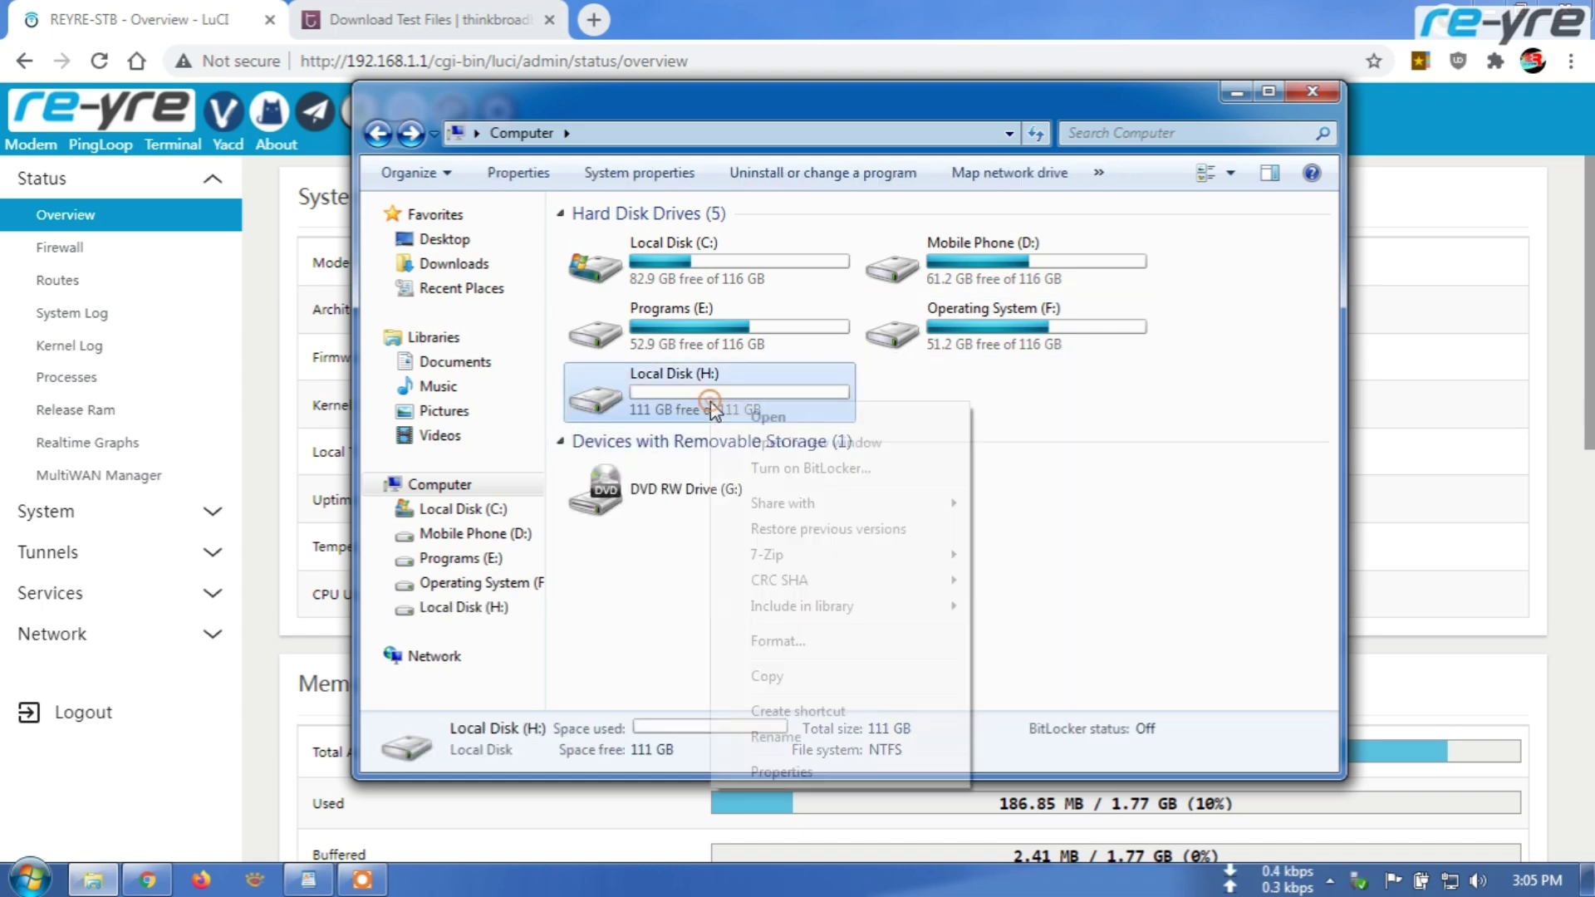
click(793, 637)
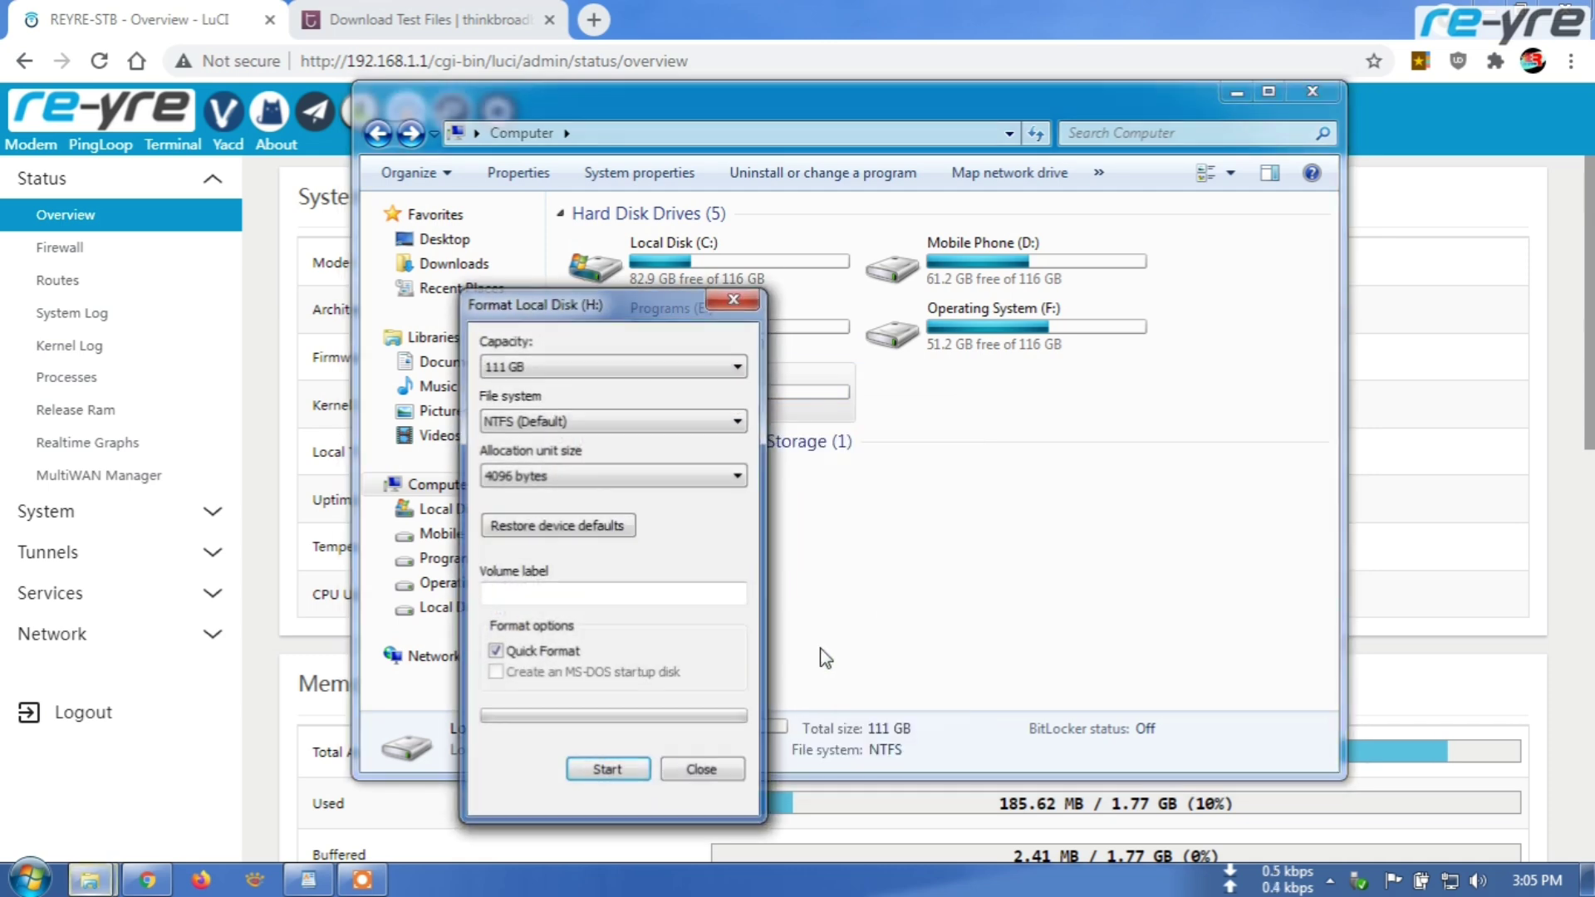
click(607, 769)
click(864, 447)
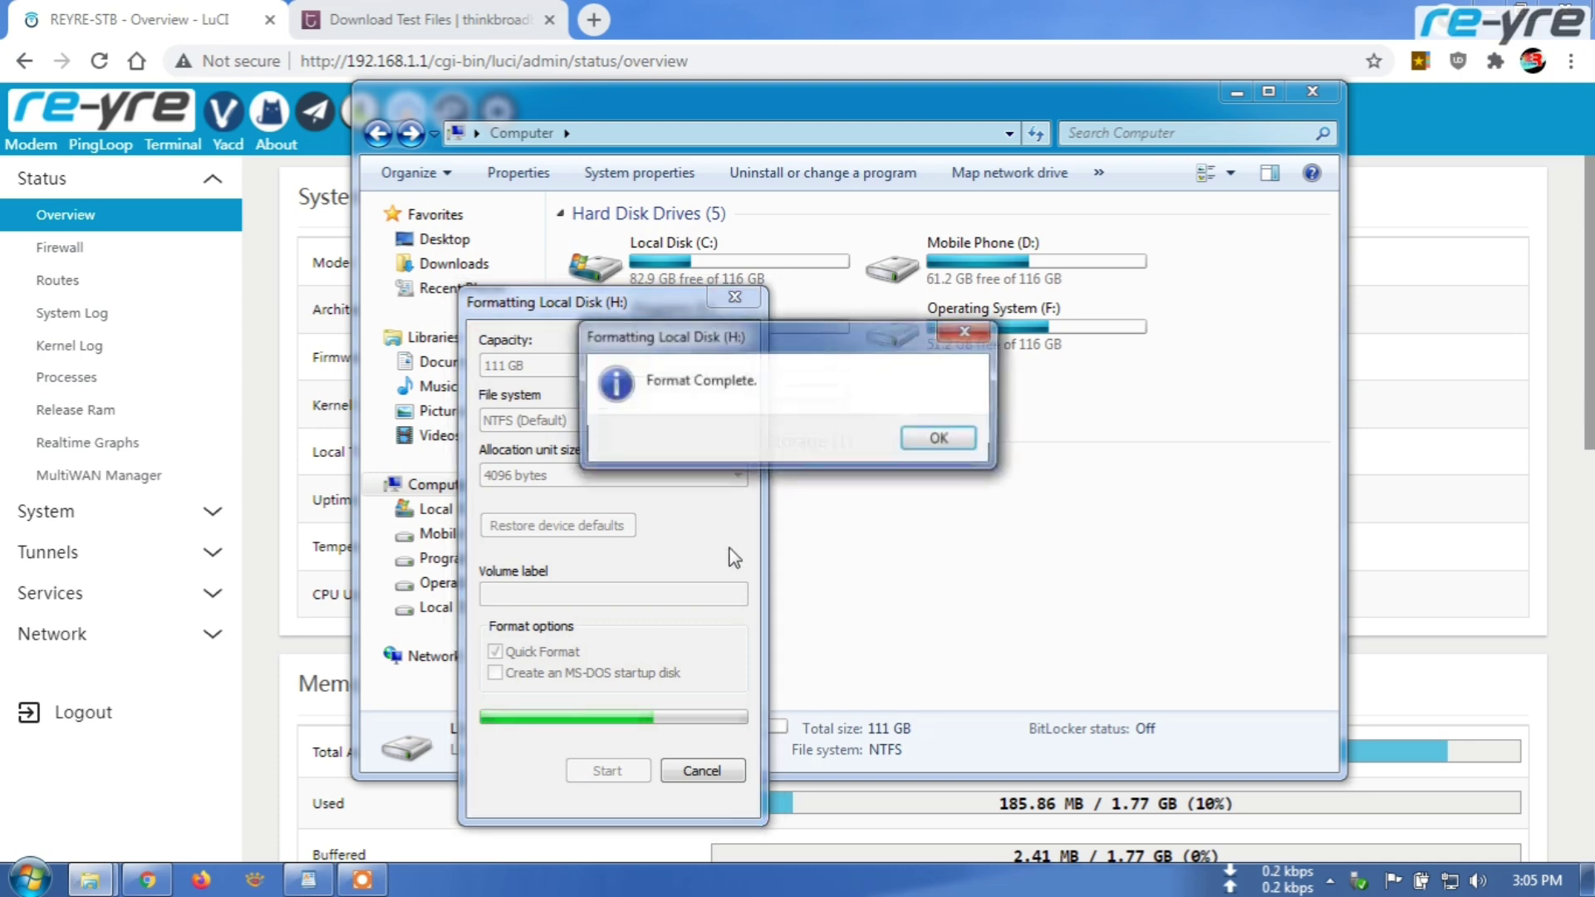
click(941, 439)
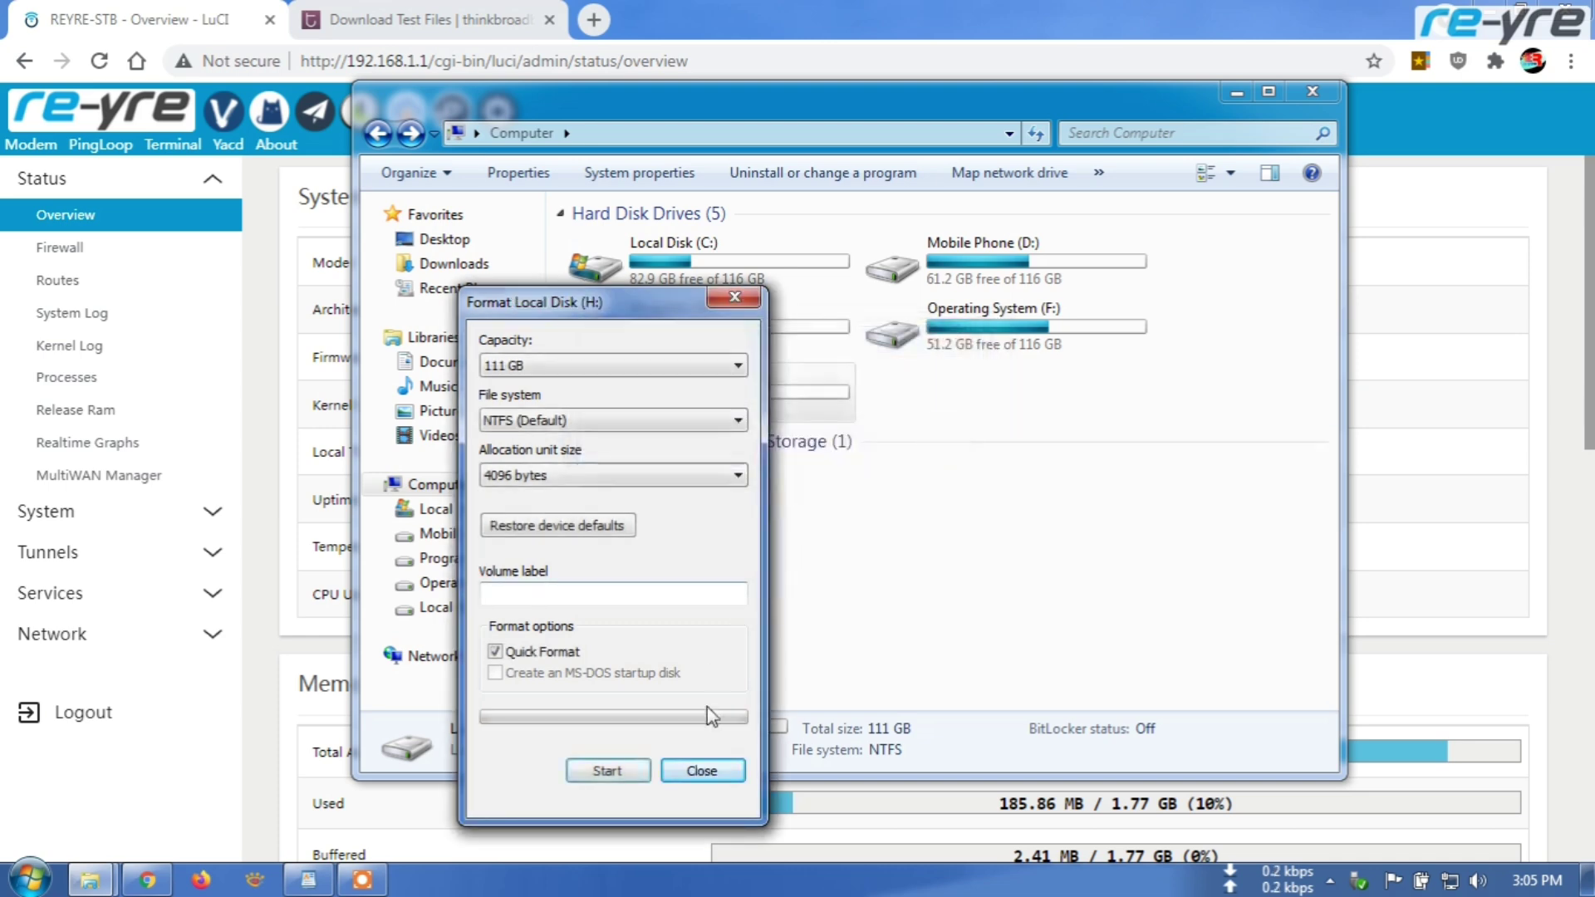
click(702, 768)
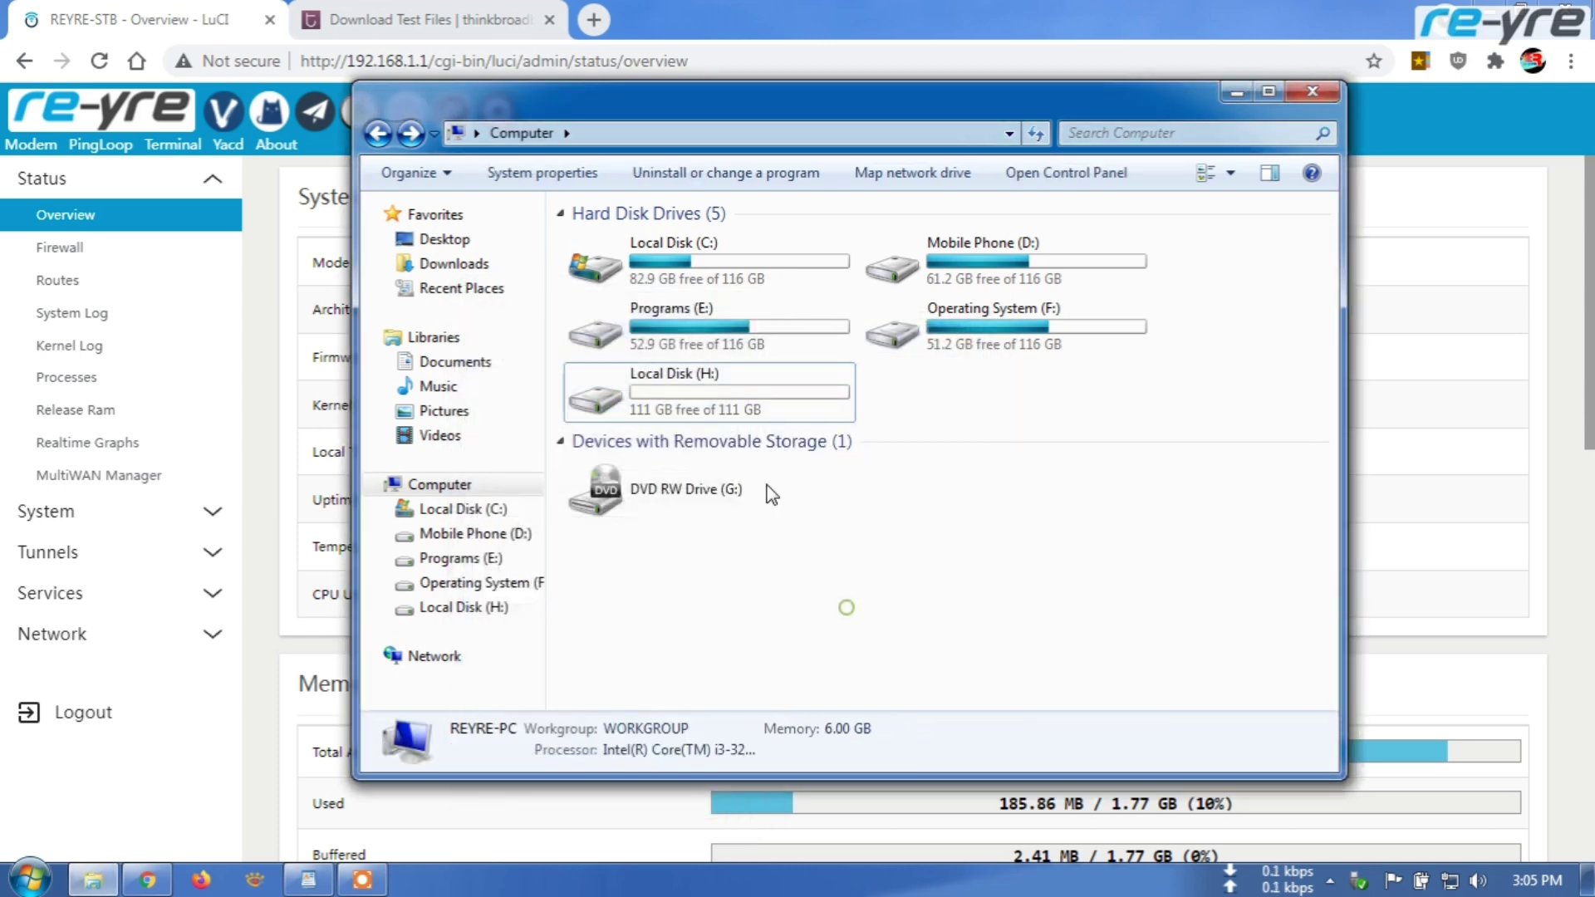
double_click(706, 390)
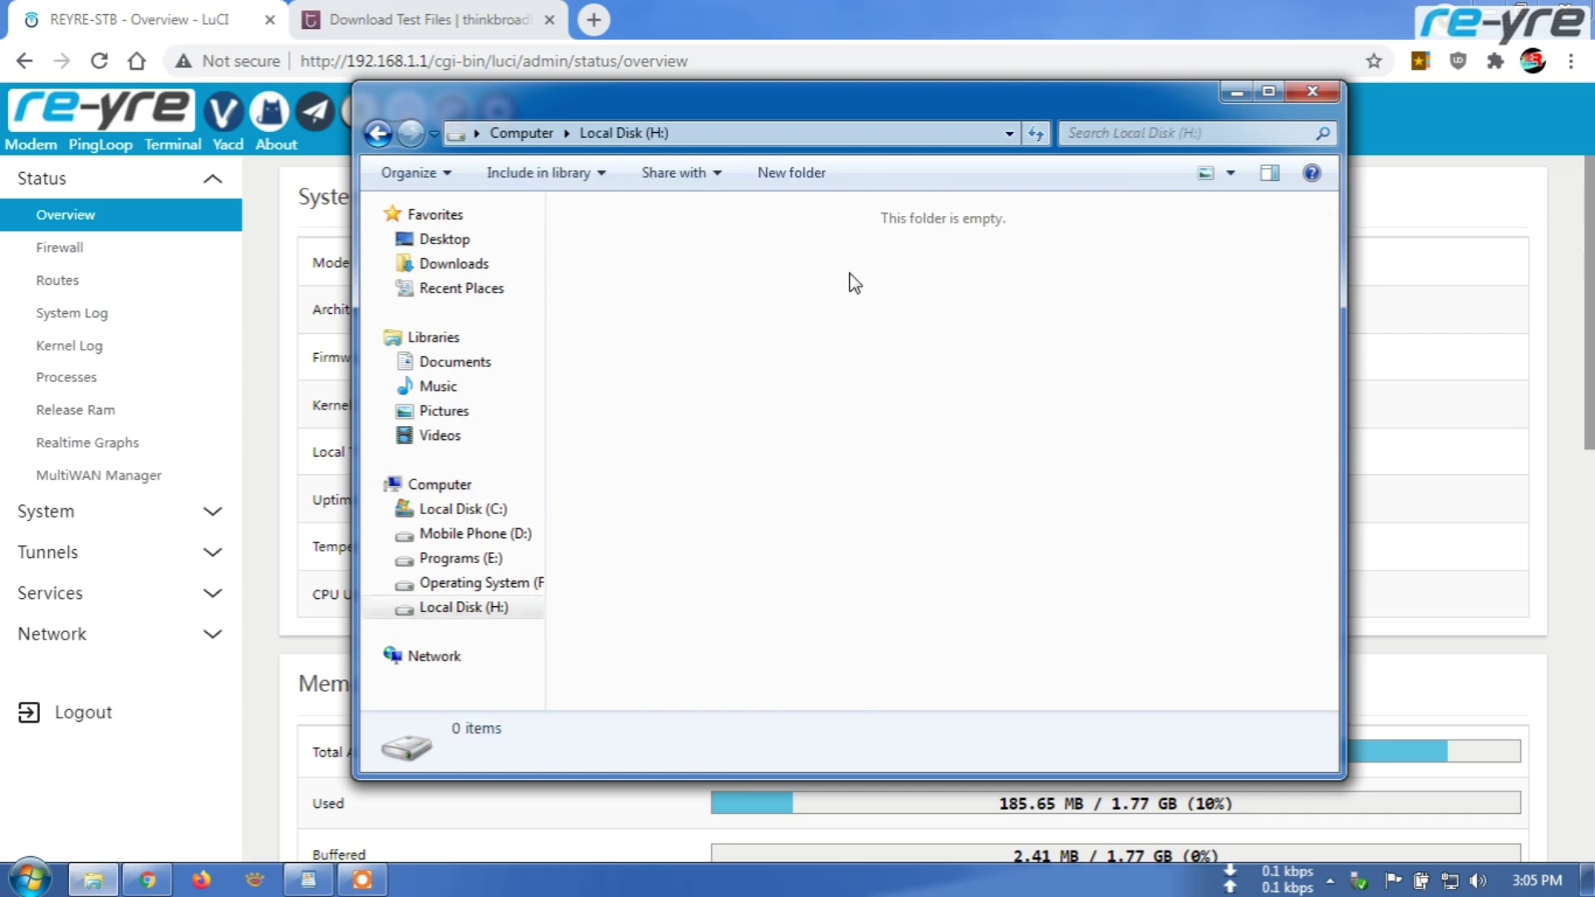
click(378, 133)
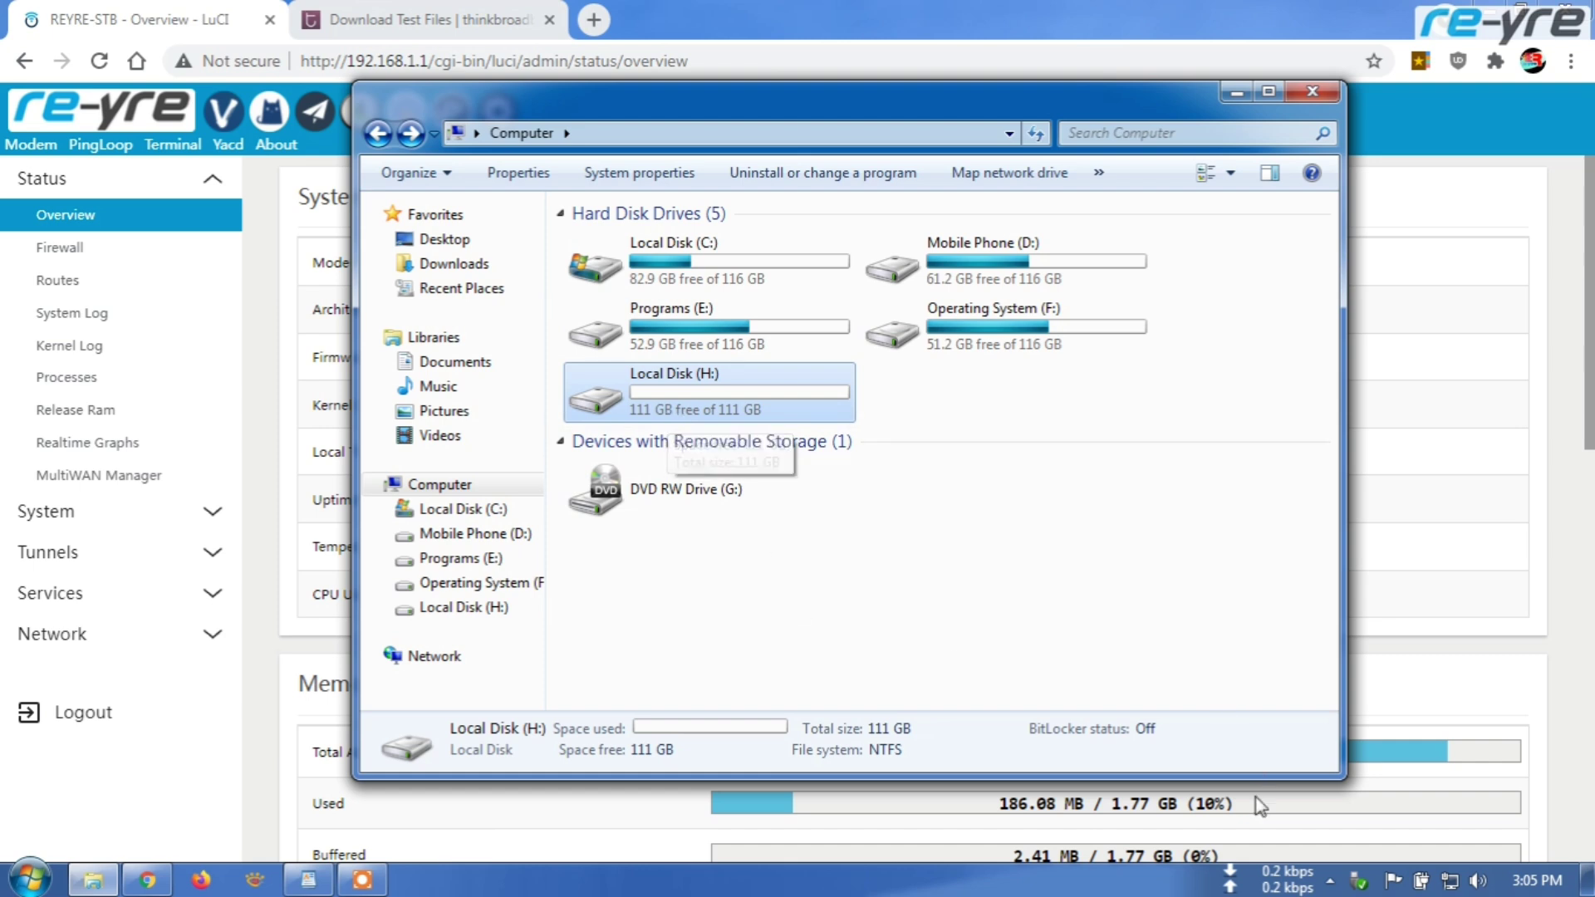
Step: Safely eject the external USB hard drive from Windows
click(1330, 879)
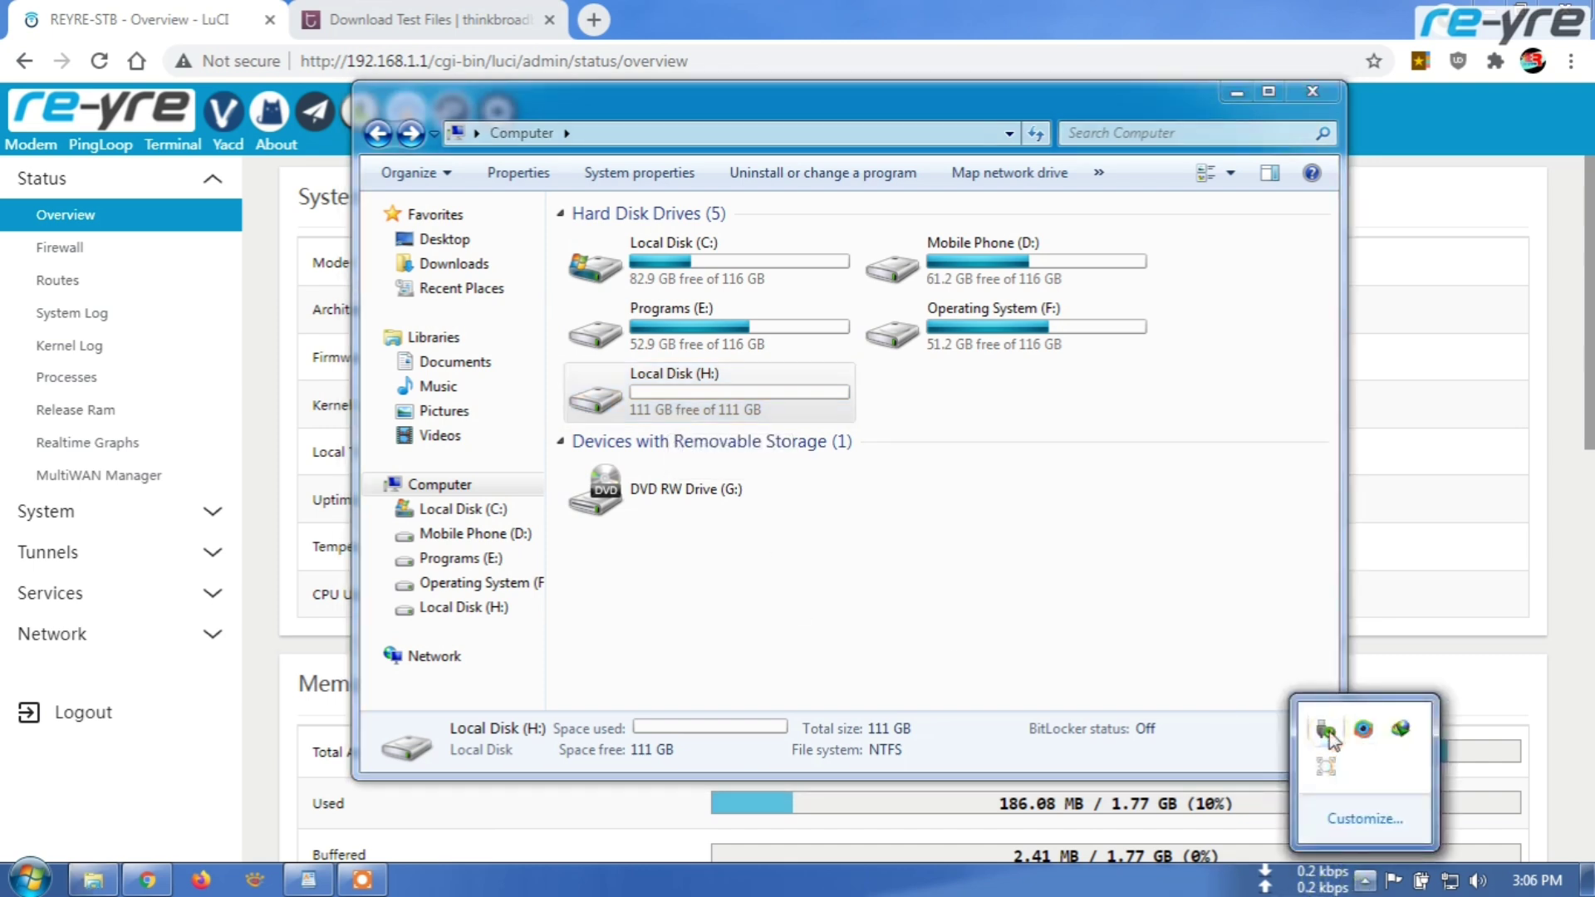
click(1327, 735)
click(1380, 783)
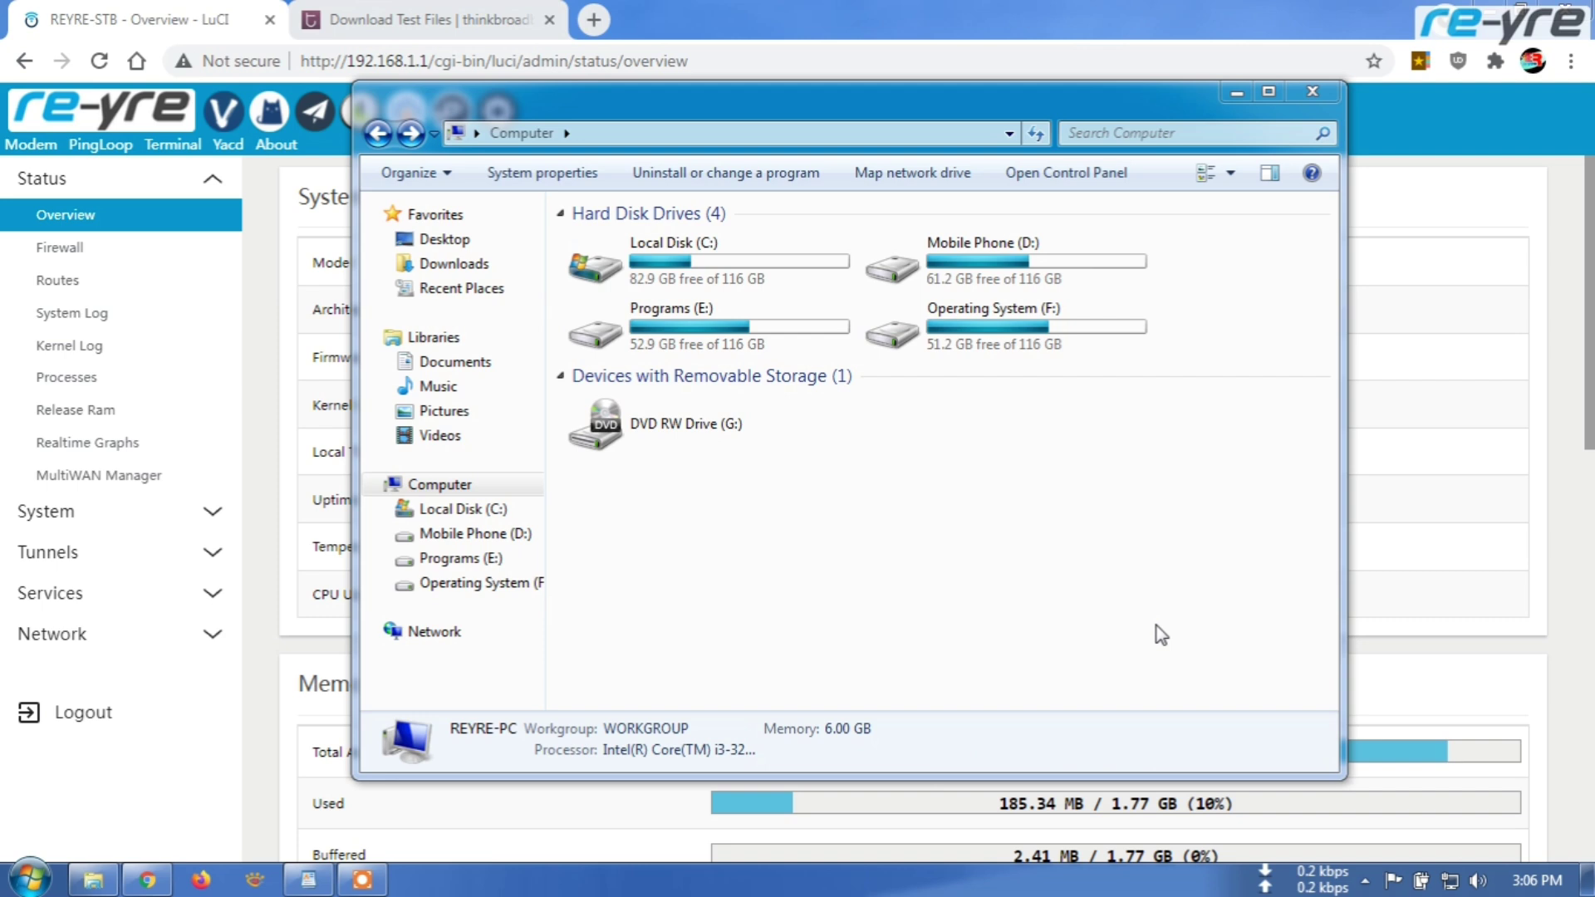
Step: Return to the router's LuCI page, run lsusb in its terminal, and highlight the TOSHIBA External USB 3.0 entry
click(277, 352)
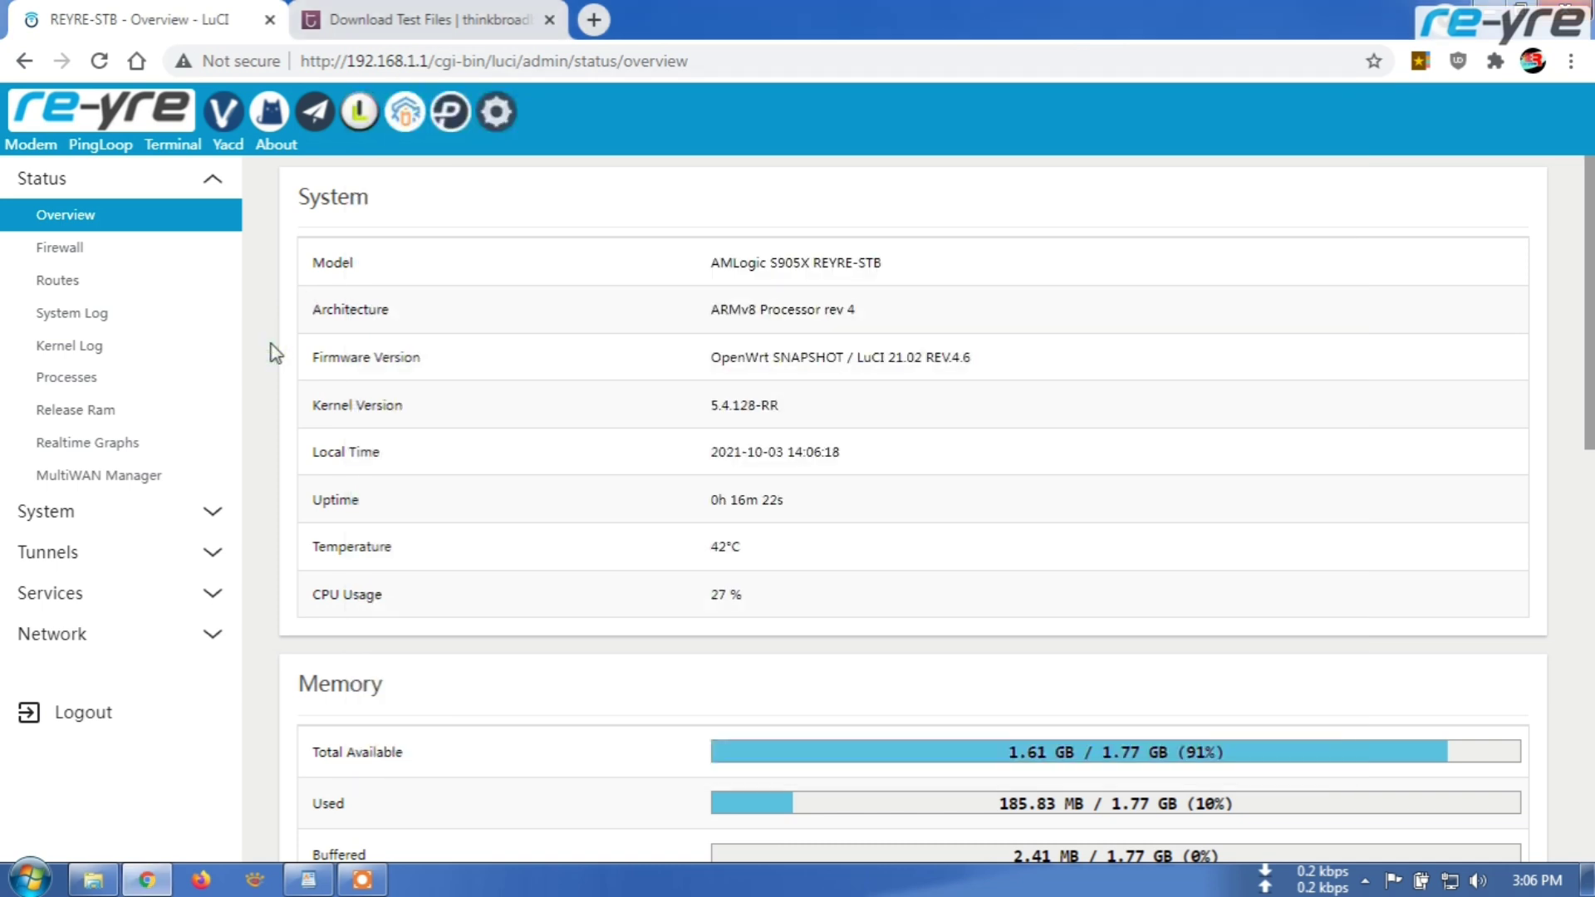
click(177, 146)
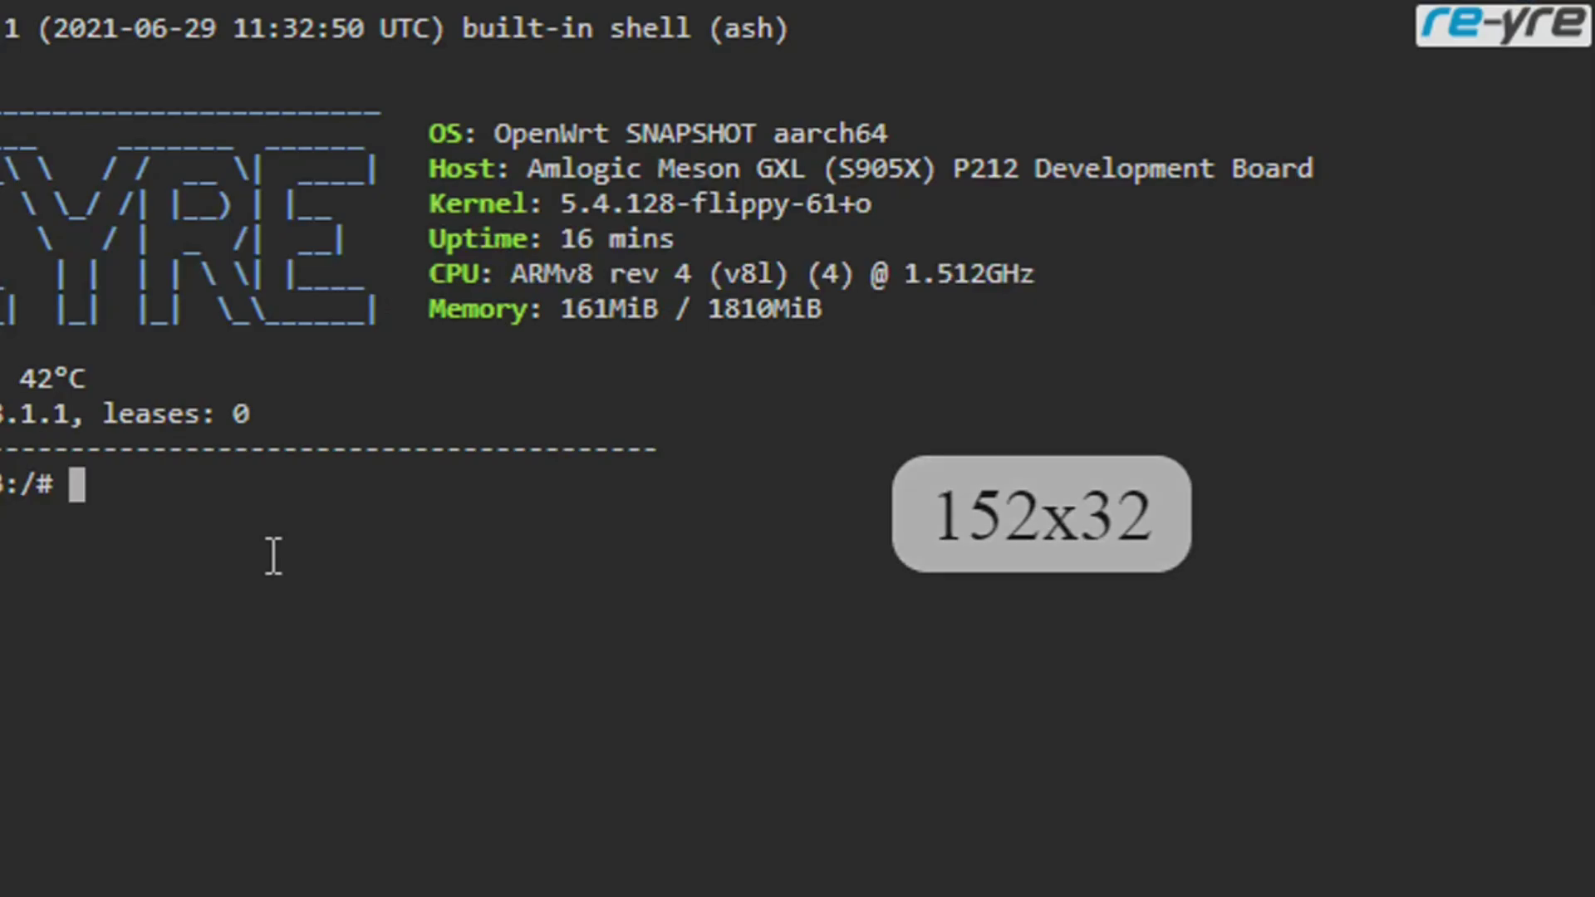
text(lsusb)
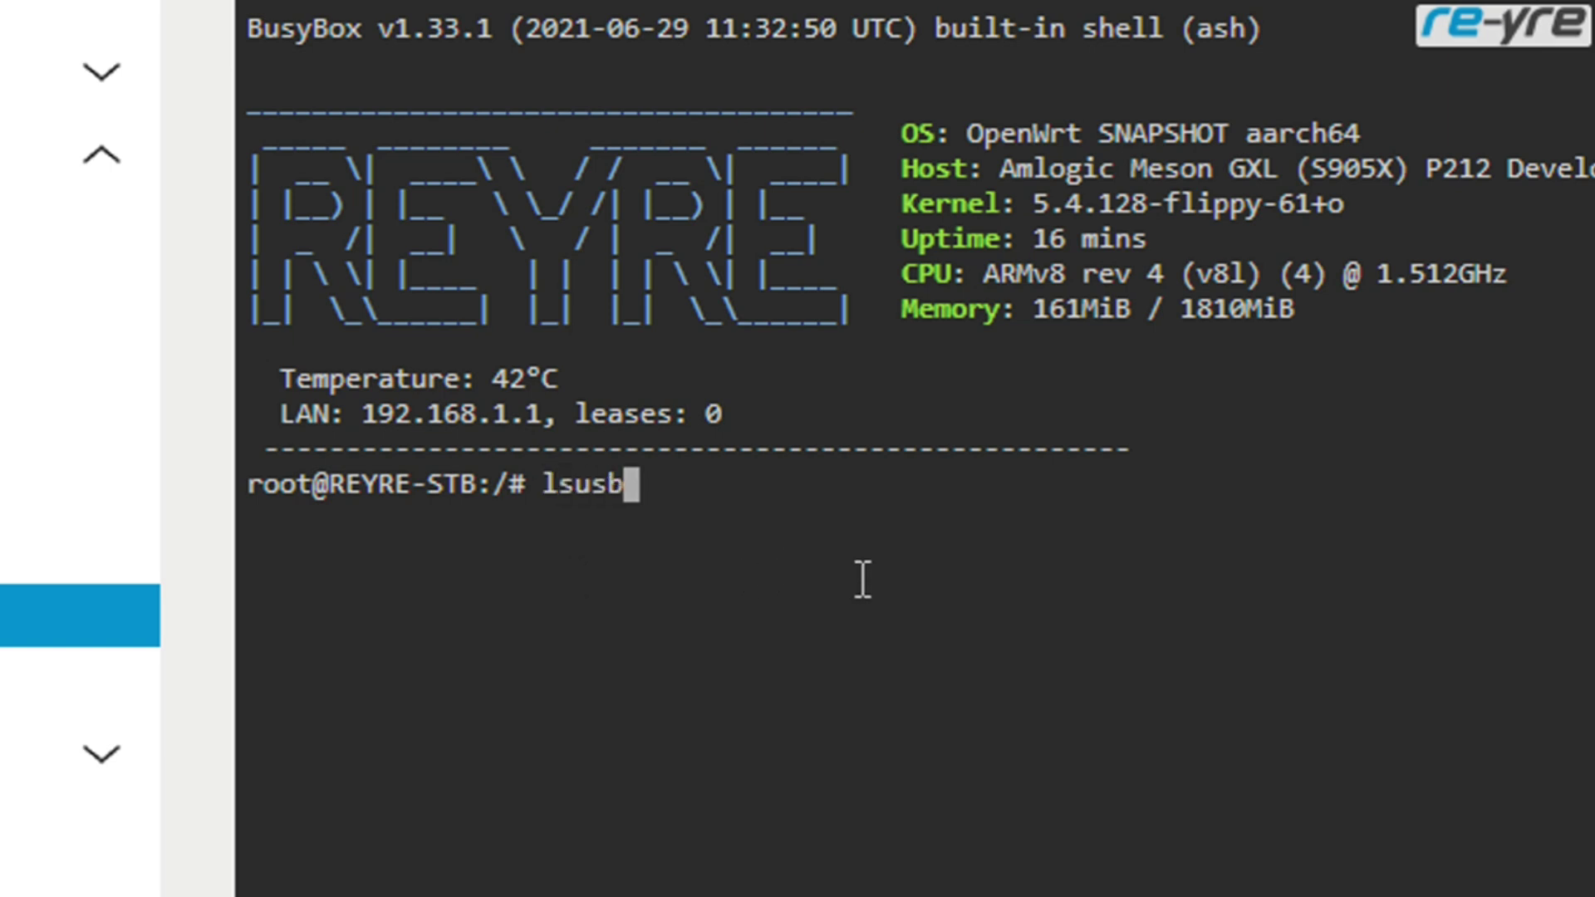
key(Return)
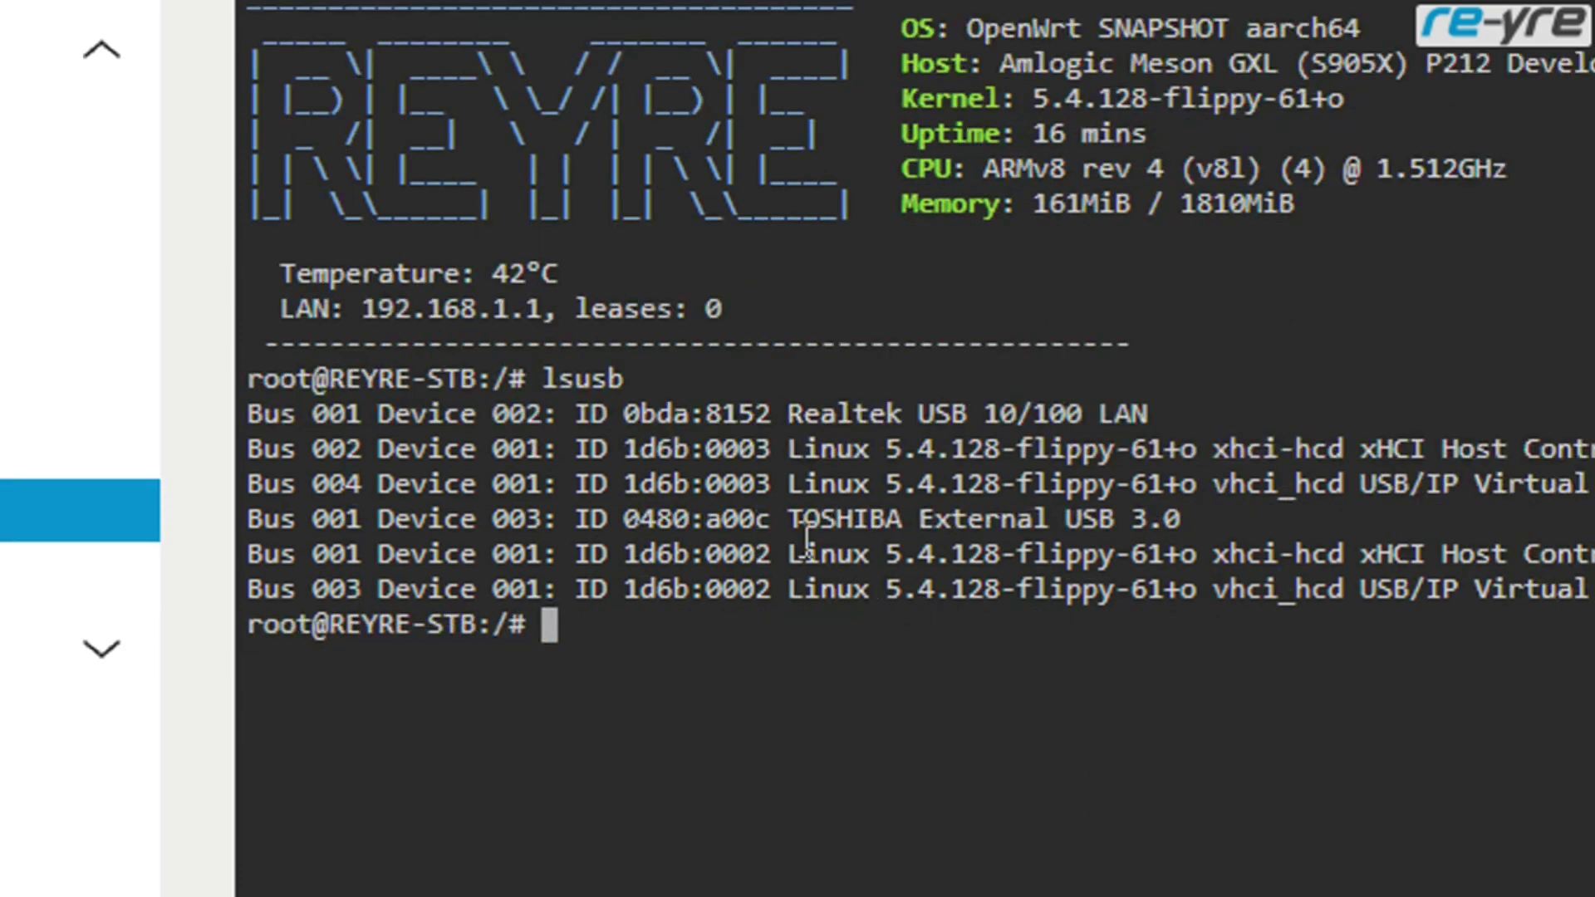
drag(789, 520, 1186, 511)
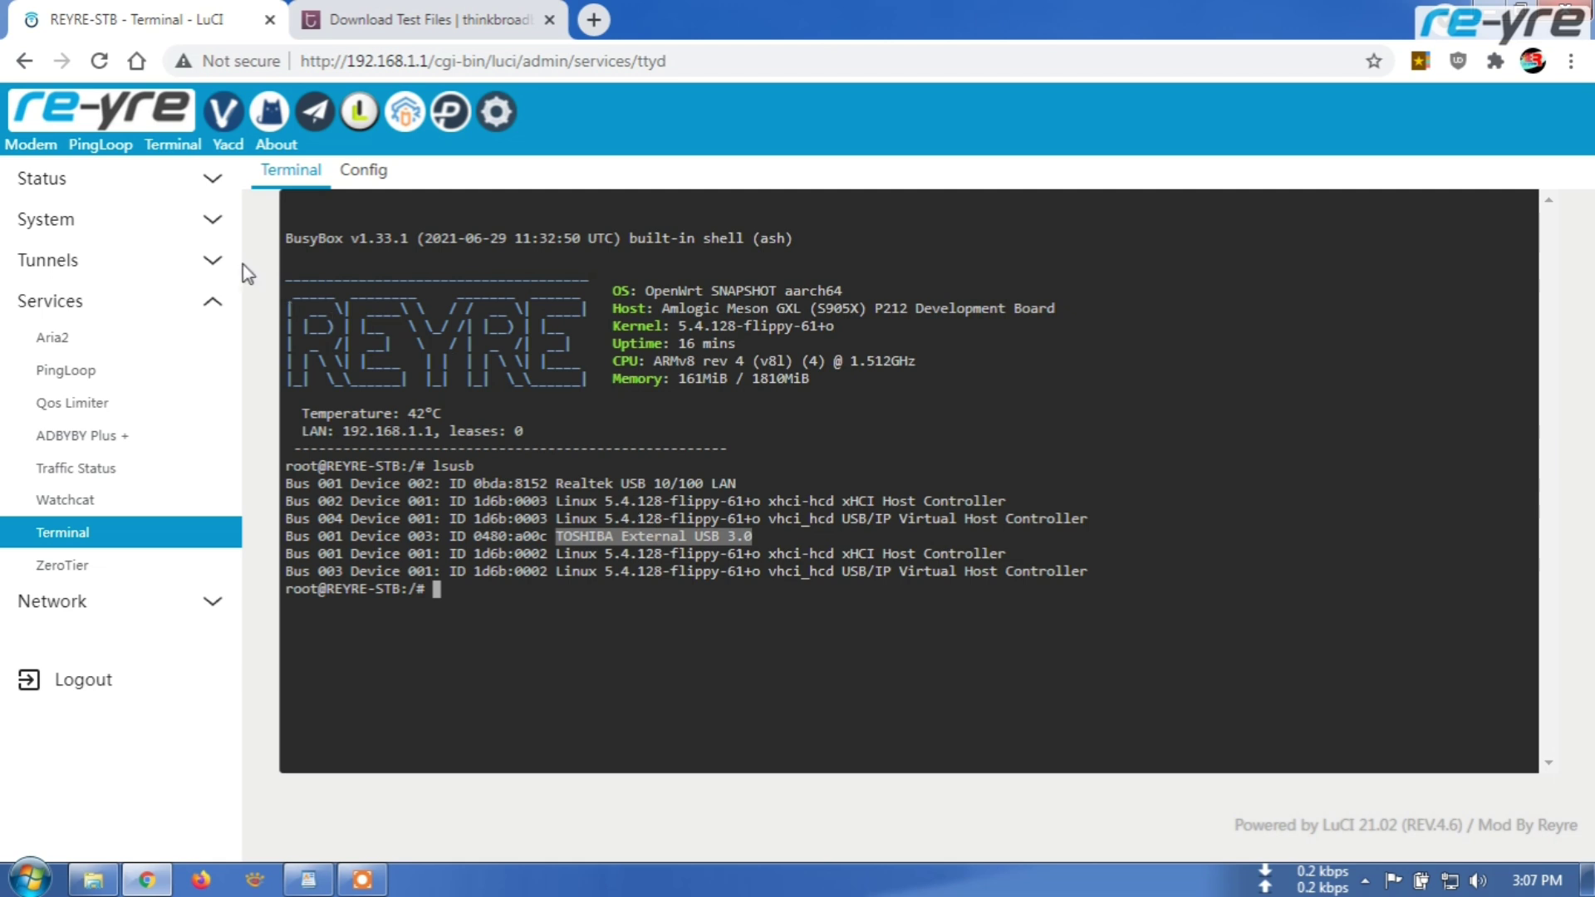
Step: Create a new folder named hdd inside the router's www directory with the LuCI File Explorer
click(221, 222)
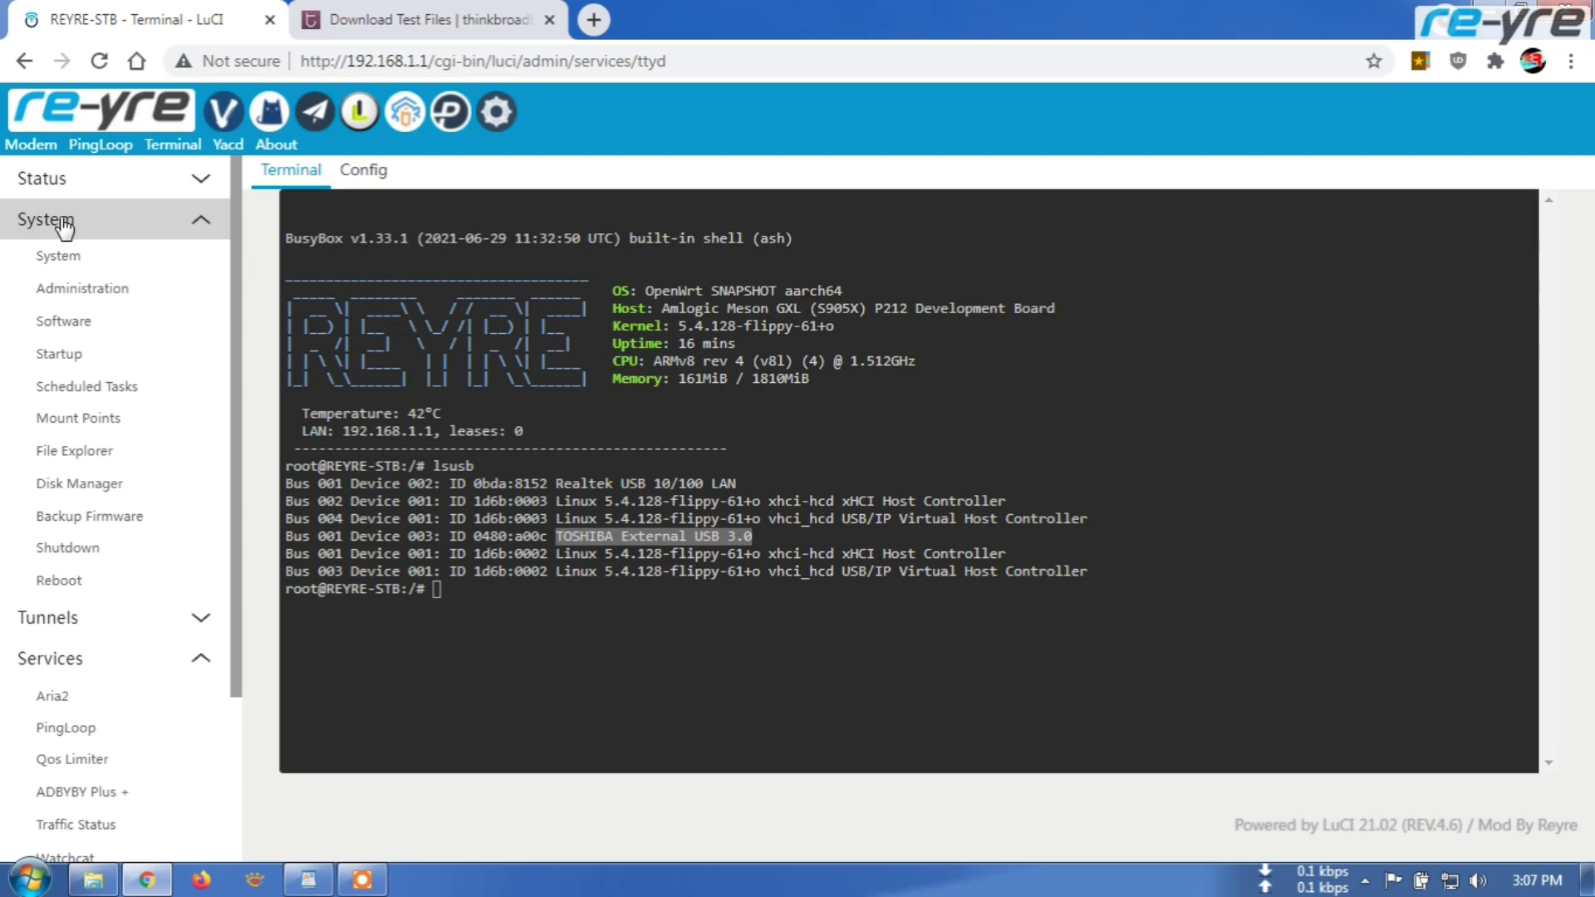
click(90, 451)
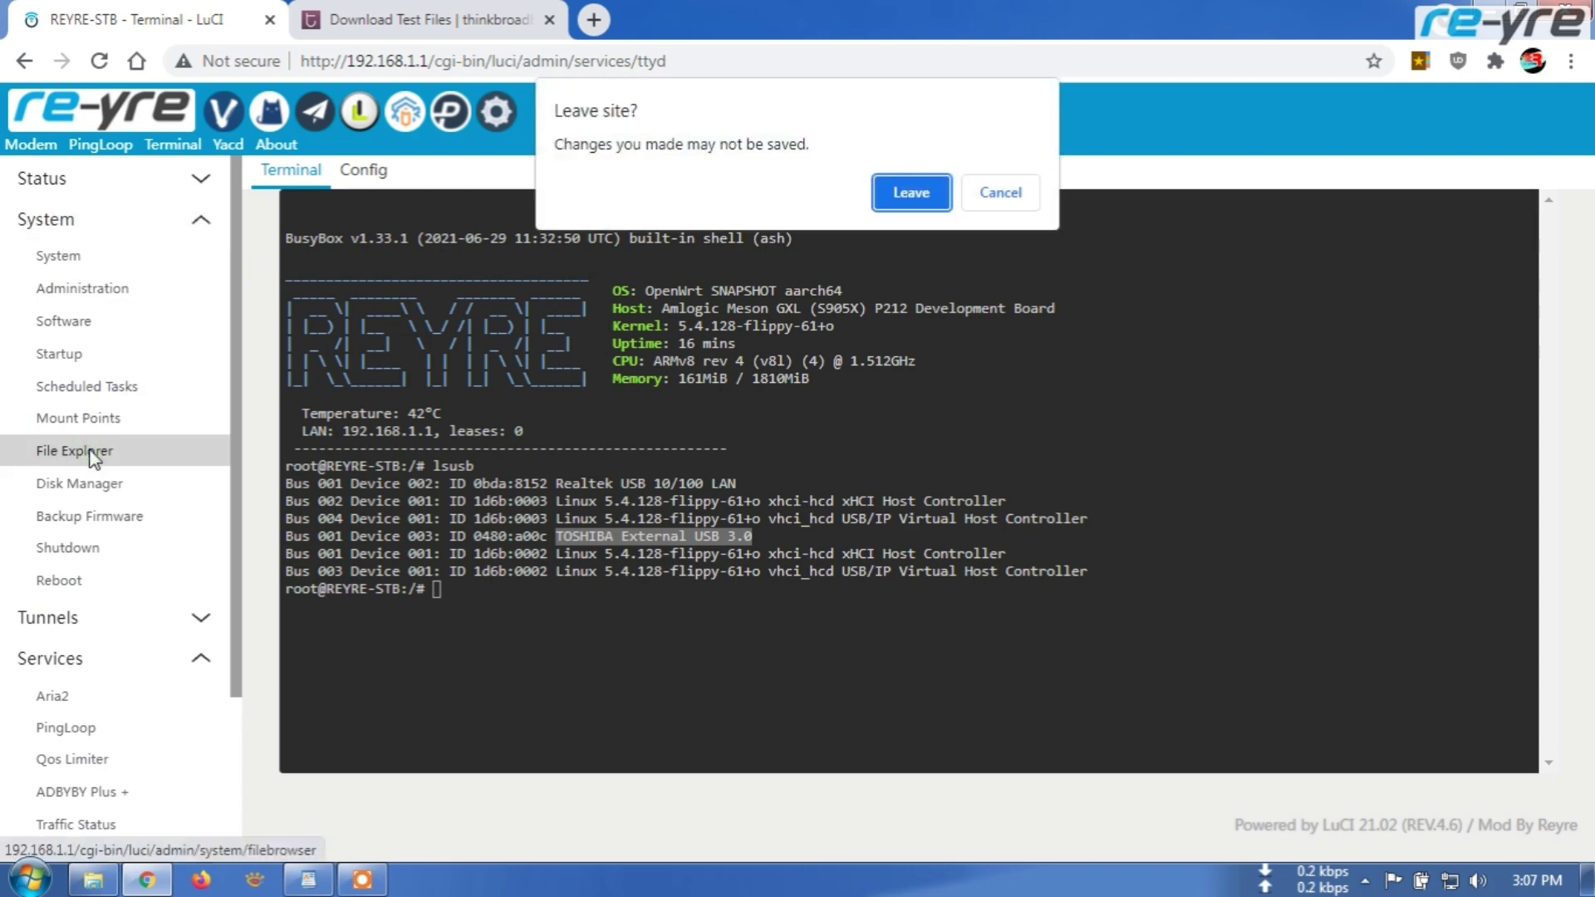
click(900, 196)
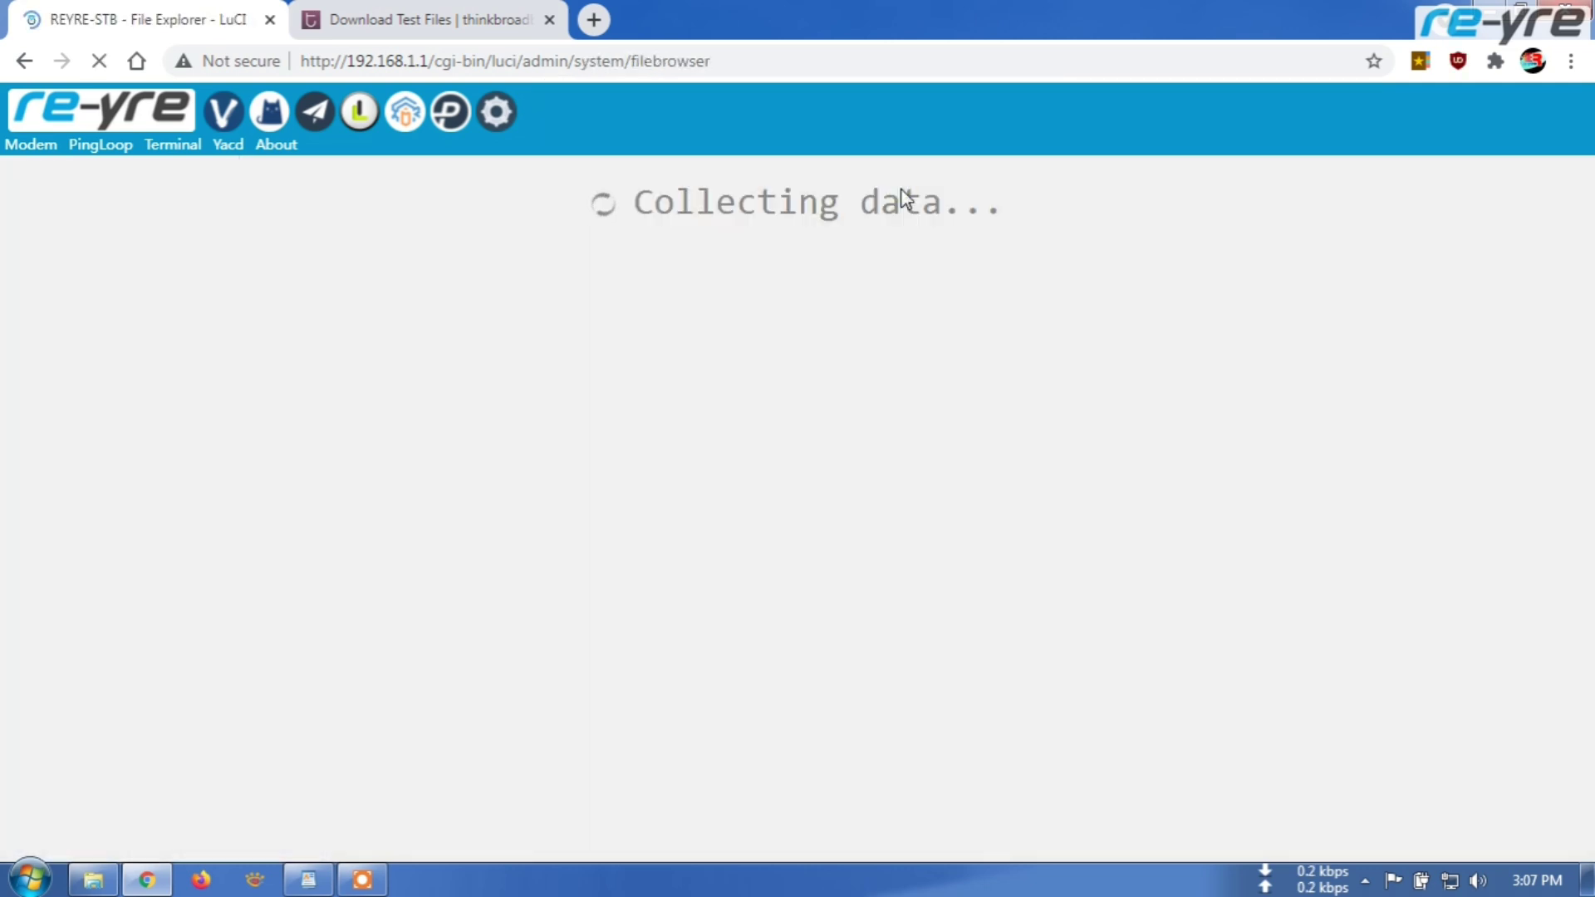
scroll(582, 498, down, 4)
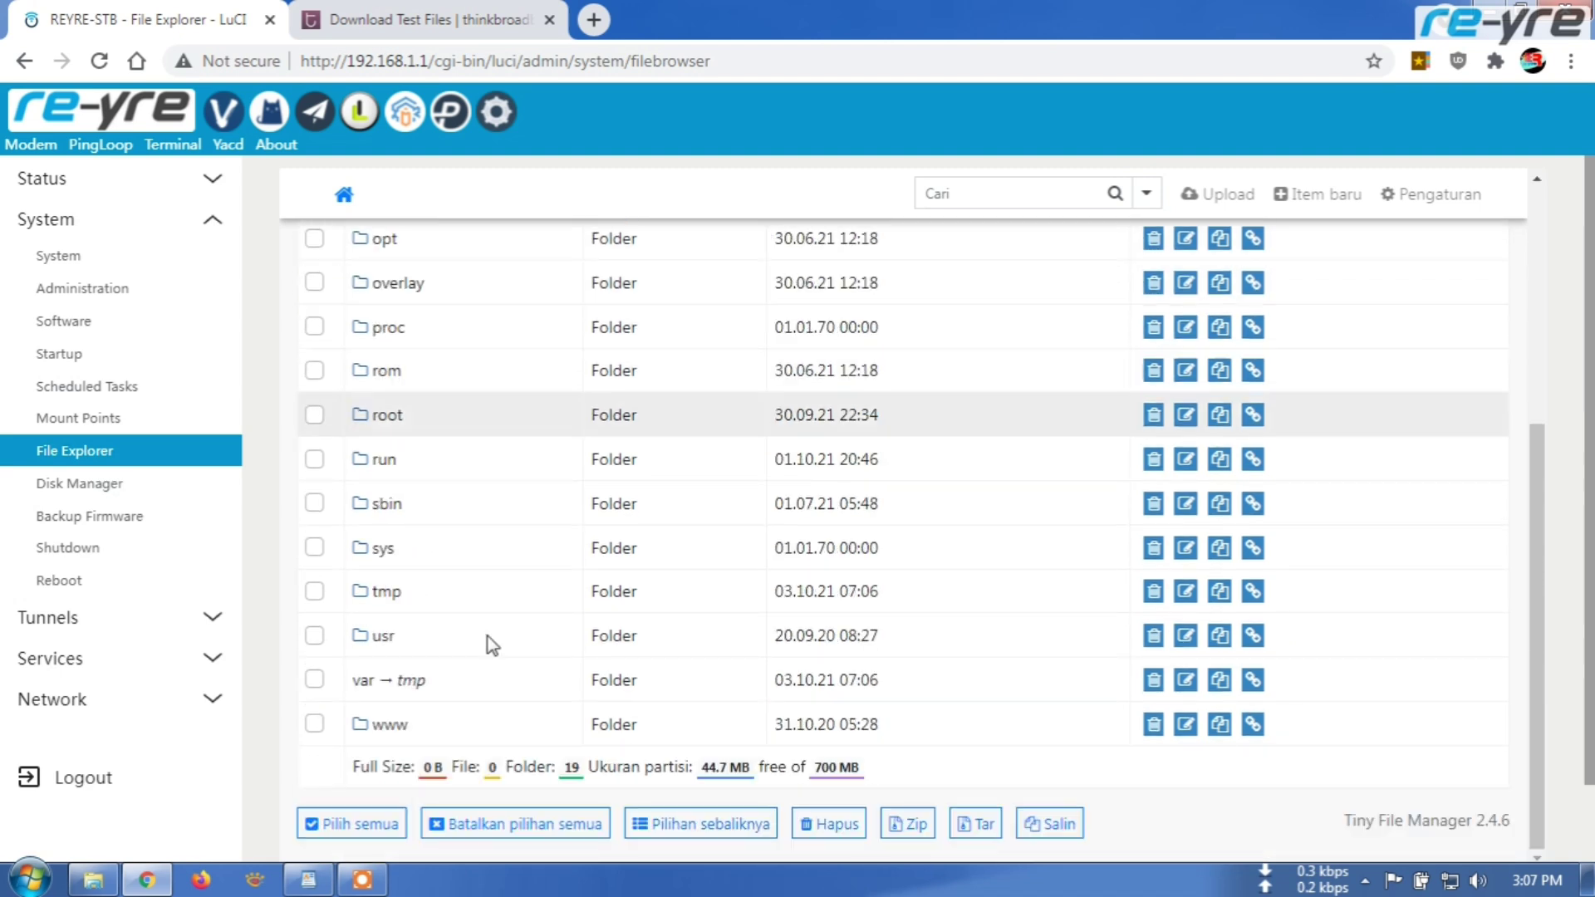
click(396, 730)
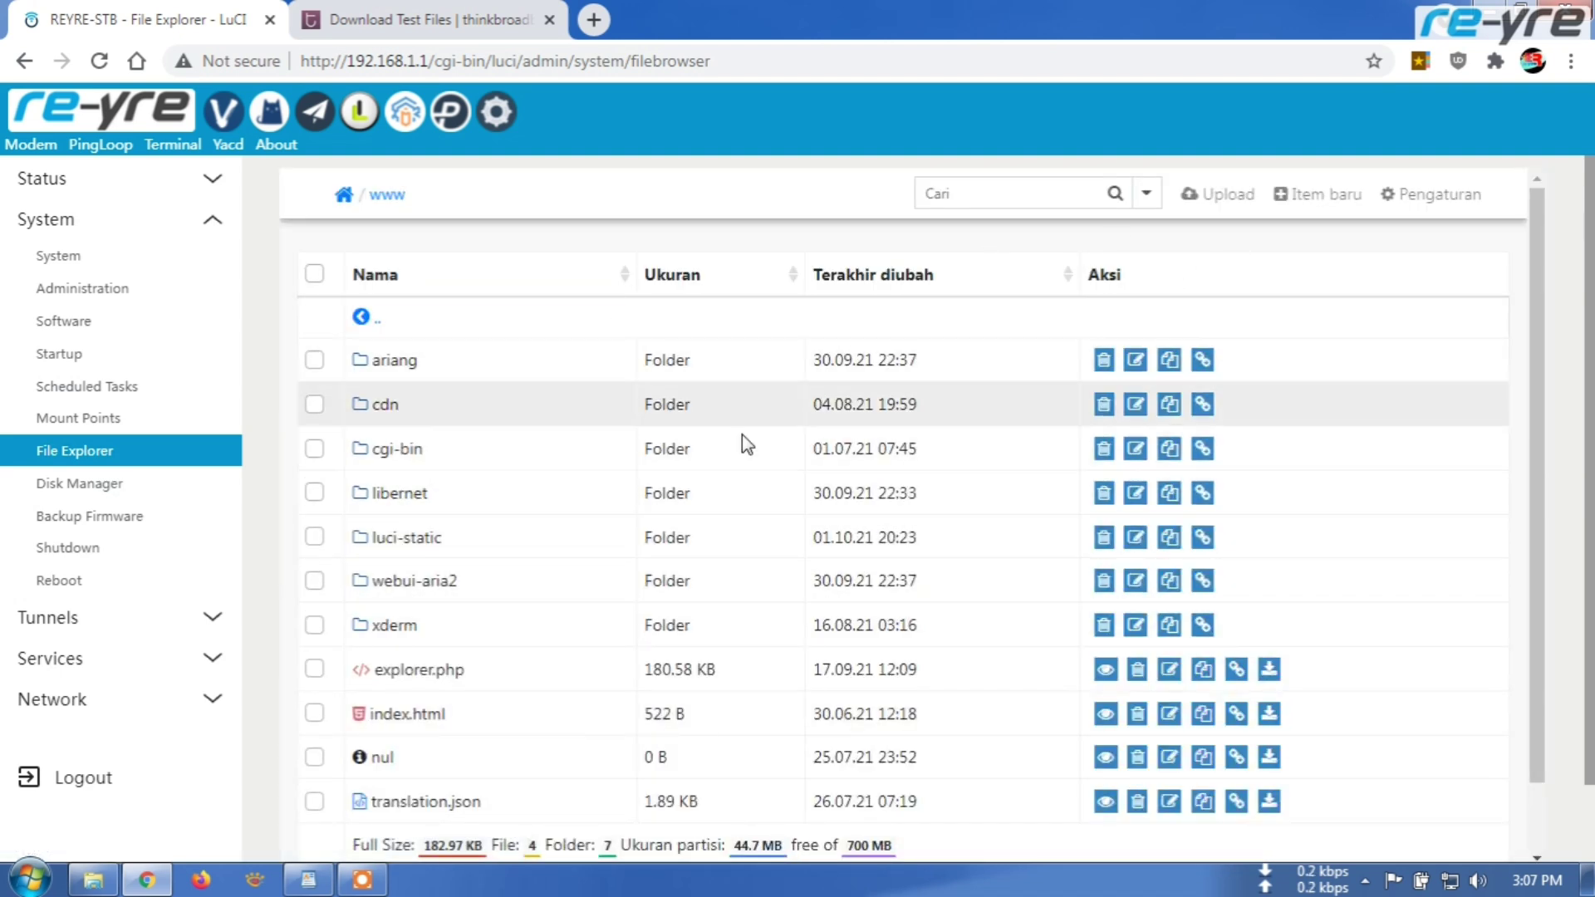
click(1311, 197)
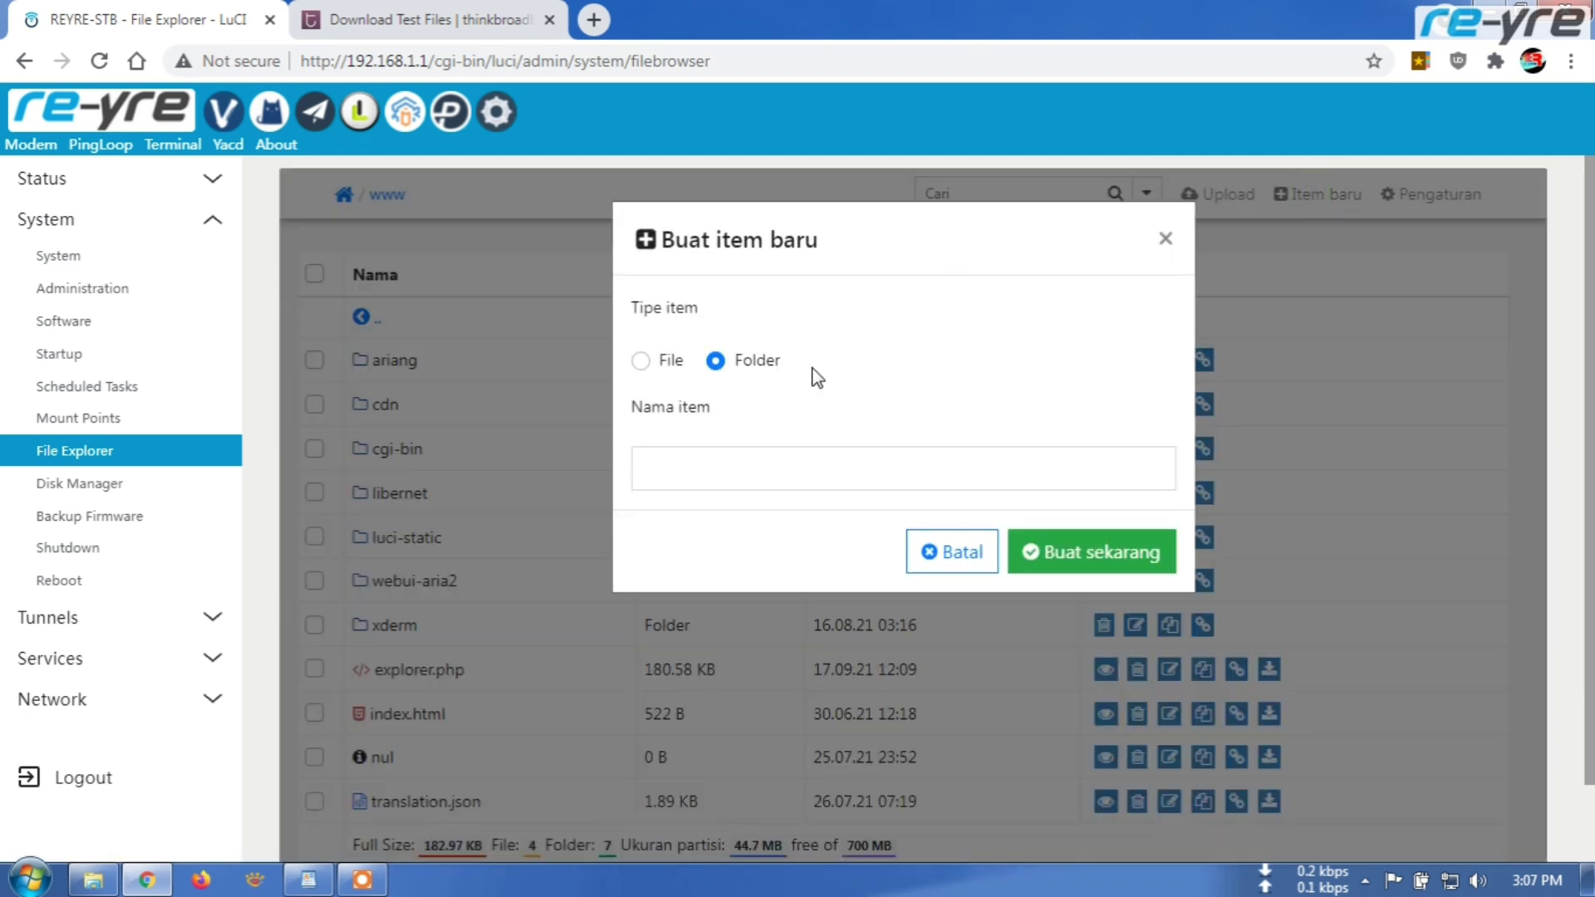
click(713, 470)
text(hdd)
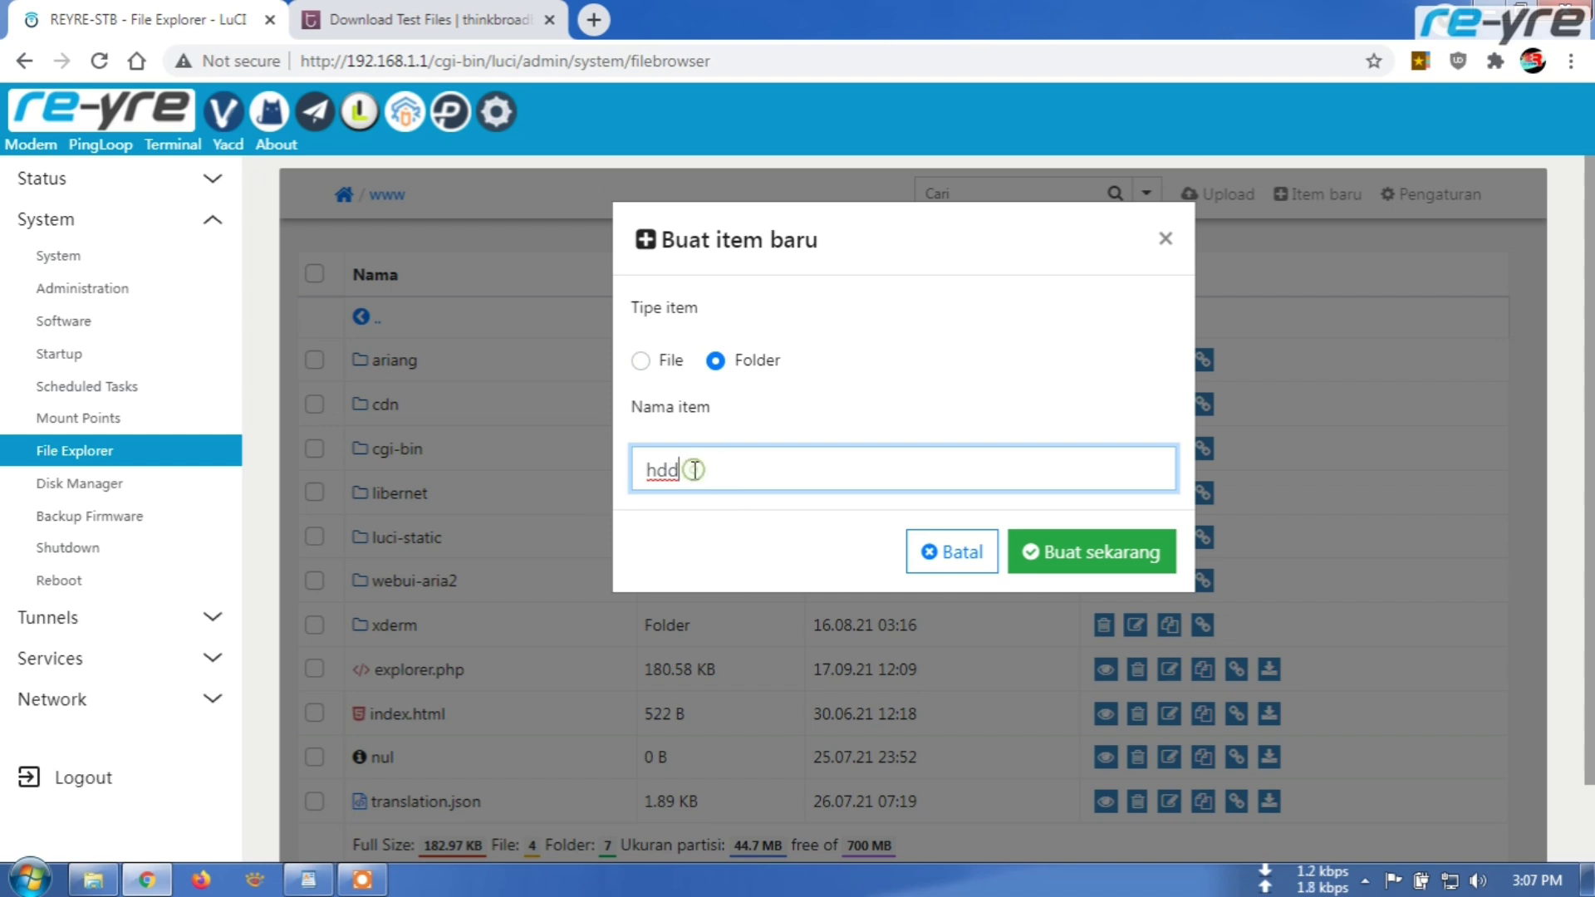
click(1090, 555)
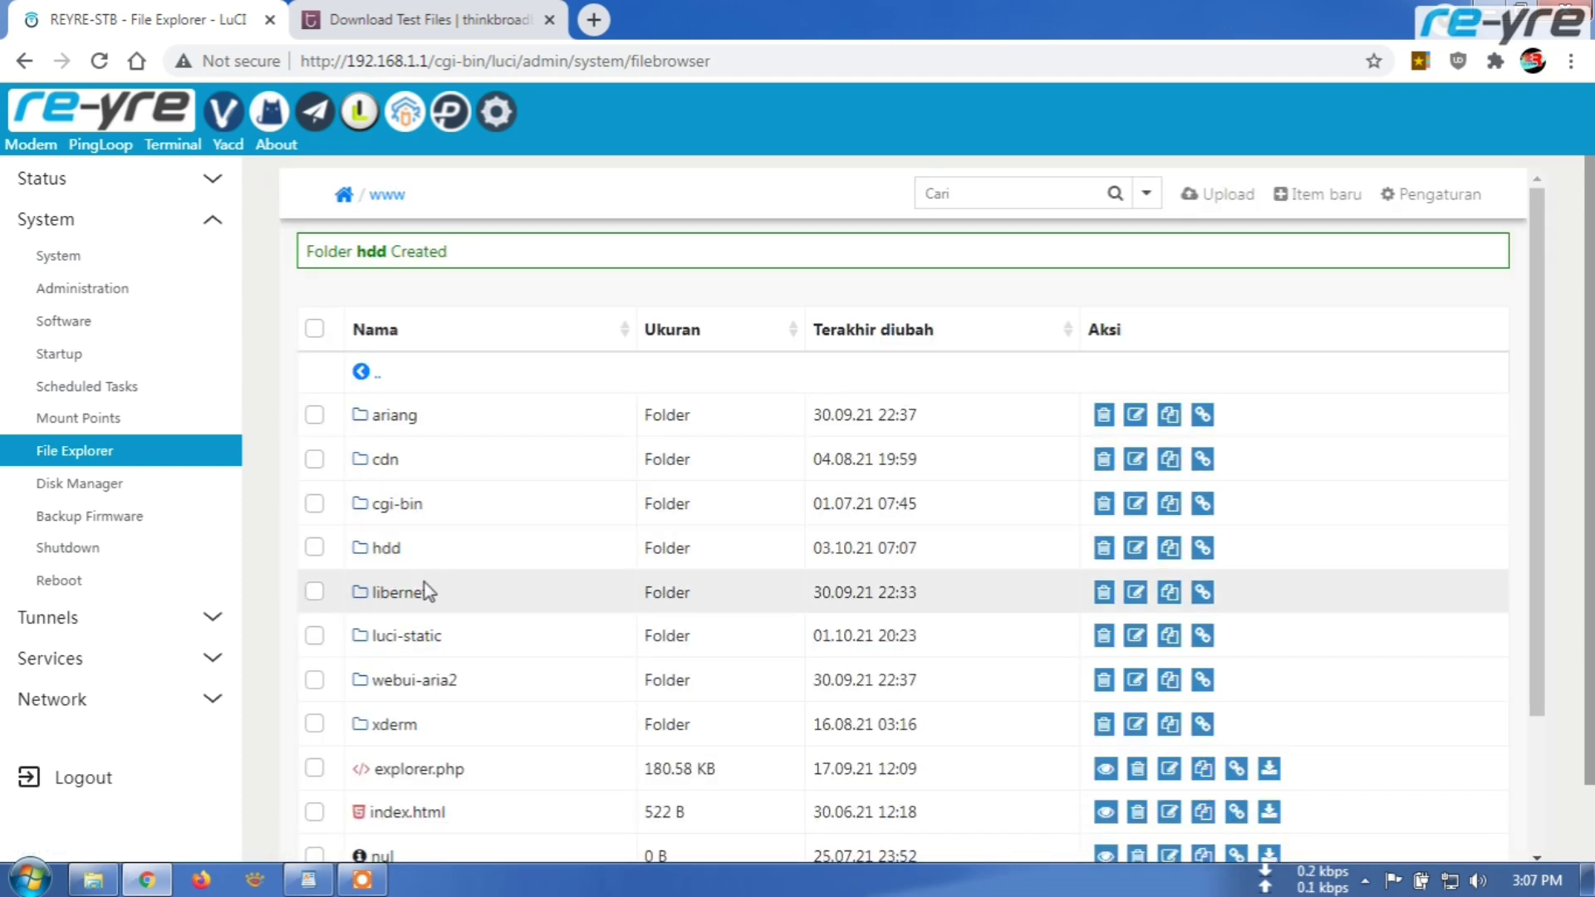
Step: Open the router's terminal and look up the sda1 device name in the manual mount command of the WordPad notes
click(173, 146)
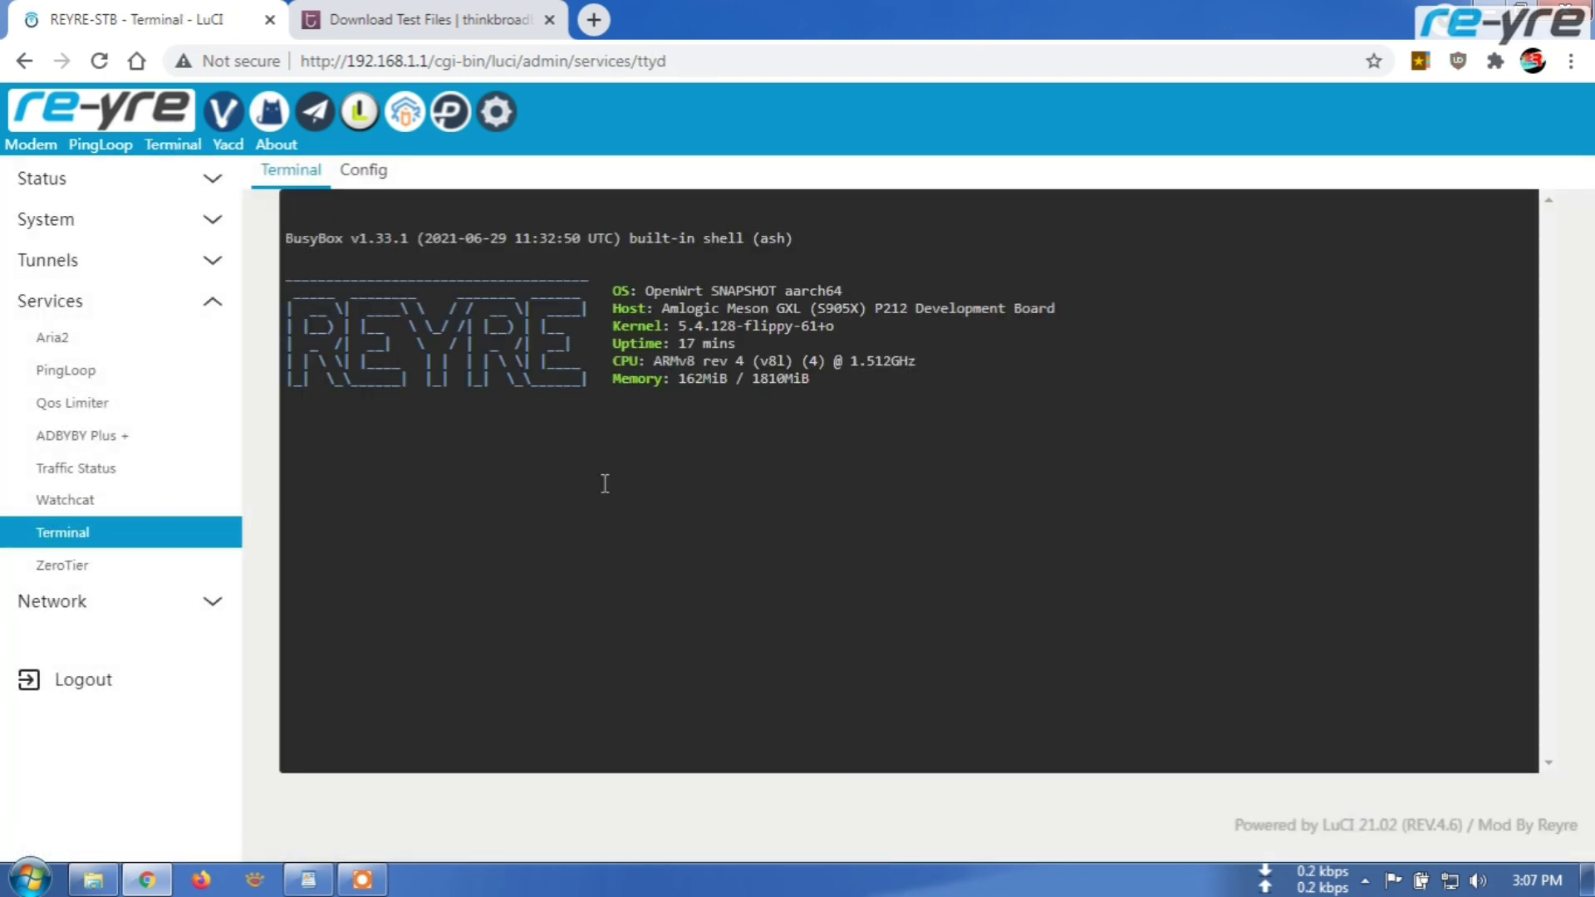
click(309, 877)
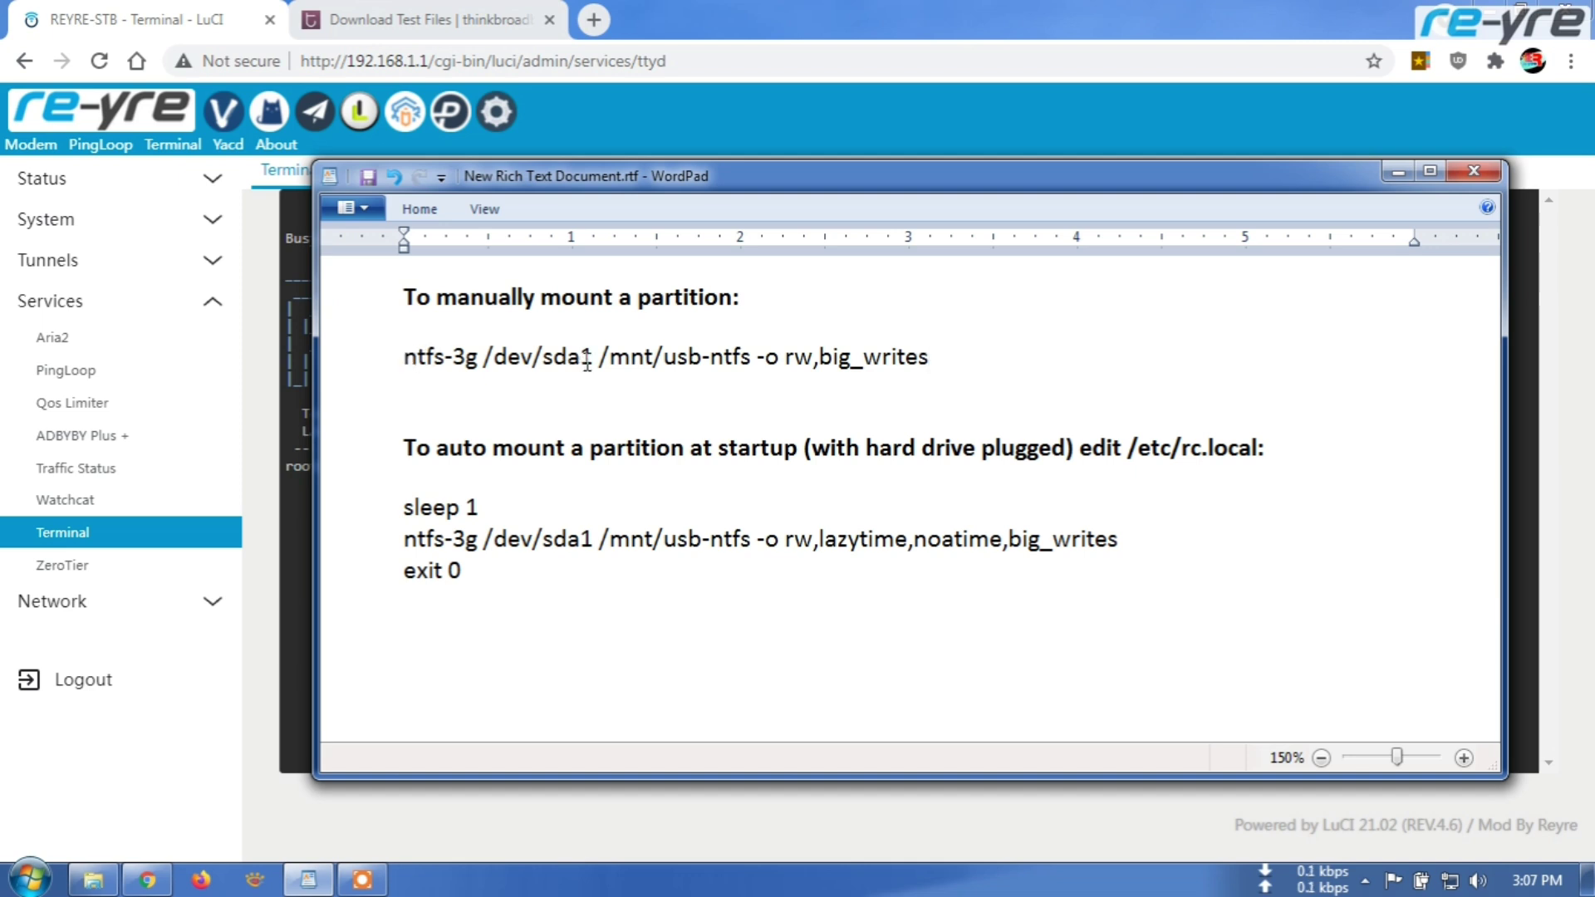
drag(595, 357, 542, 358)
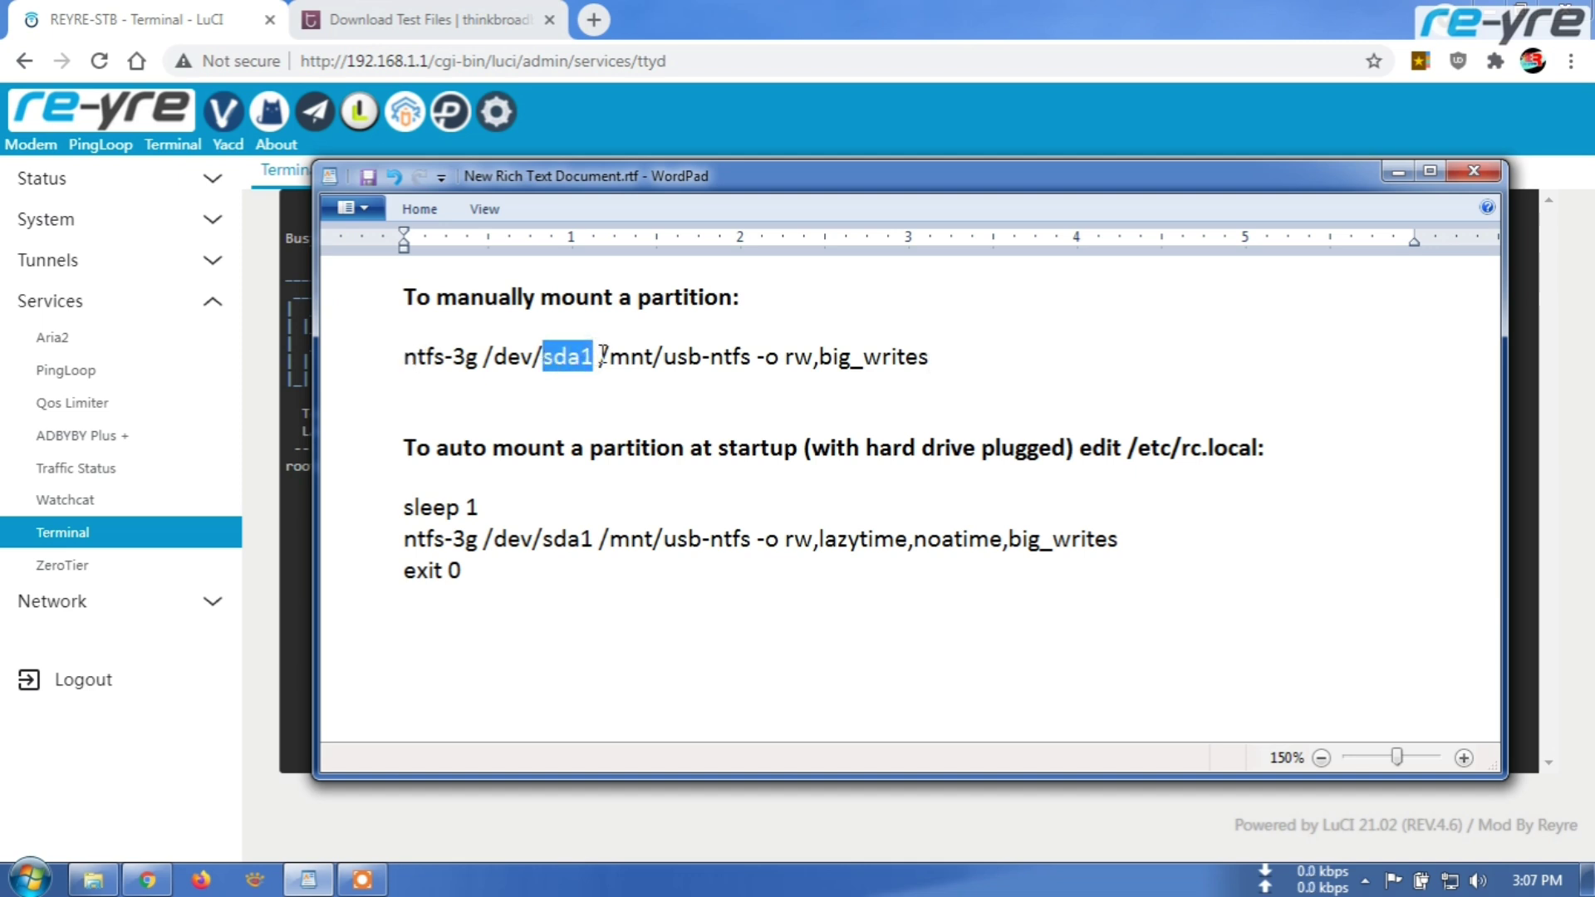
click(263, 255)
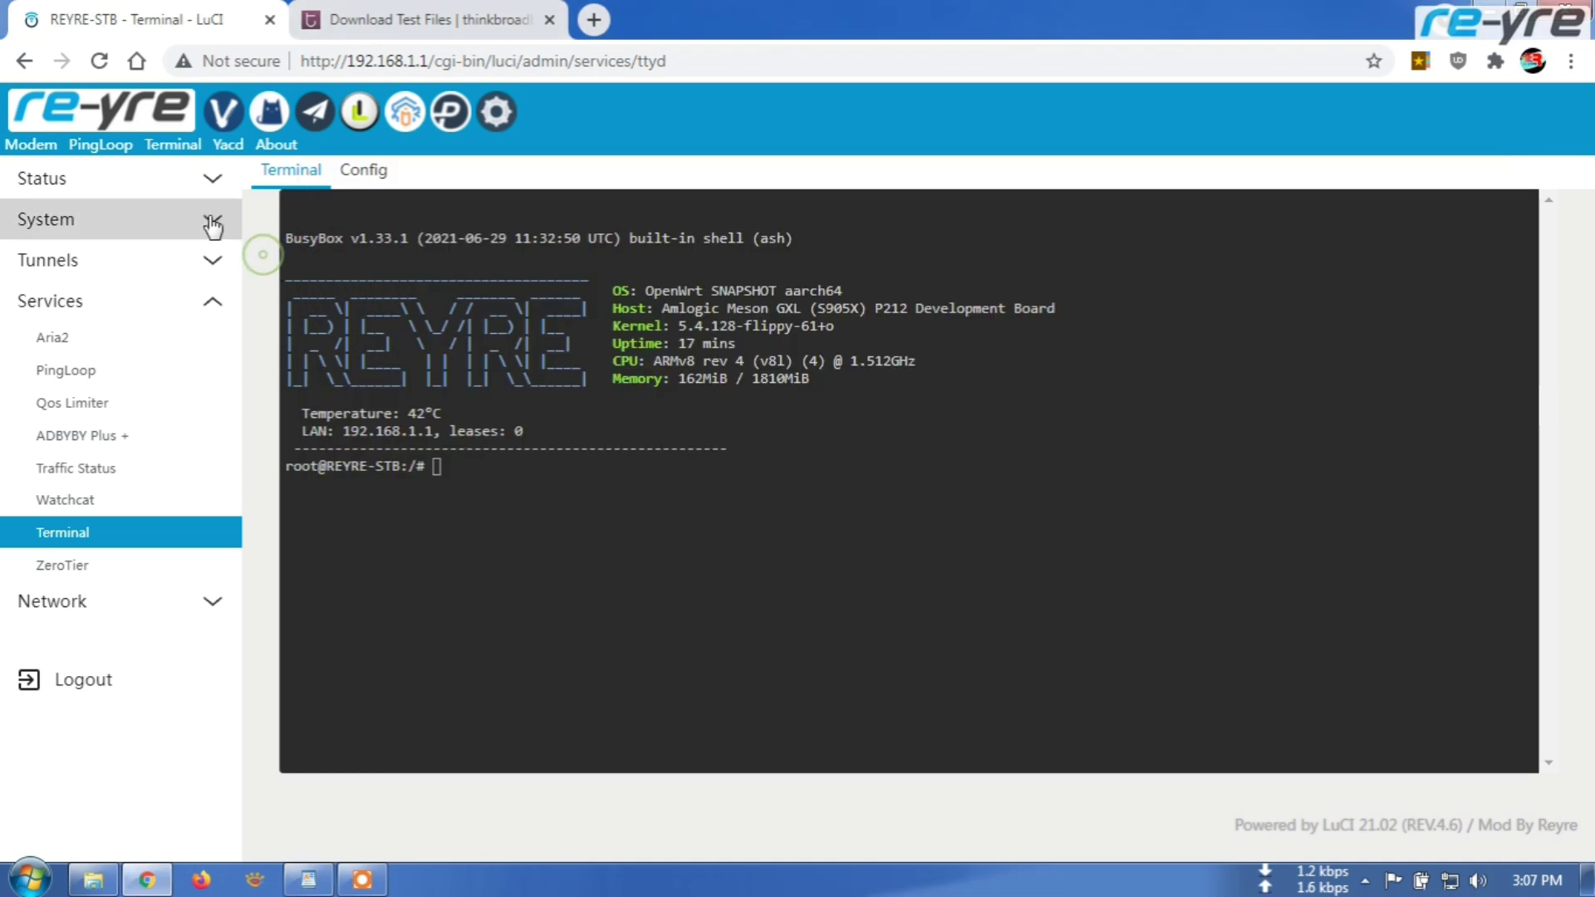
Step: Examine the external USB disk's partition in Disk Manager and the devices offered for a new mount point
click(208, 221)
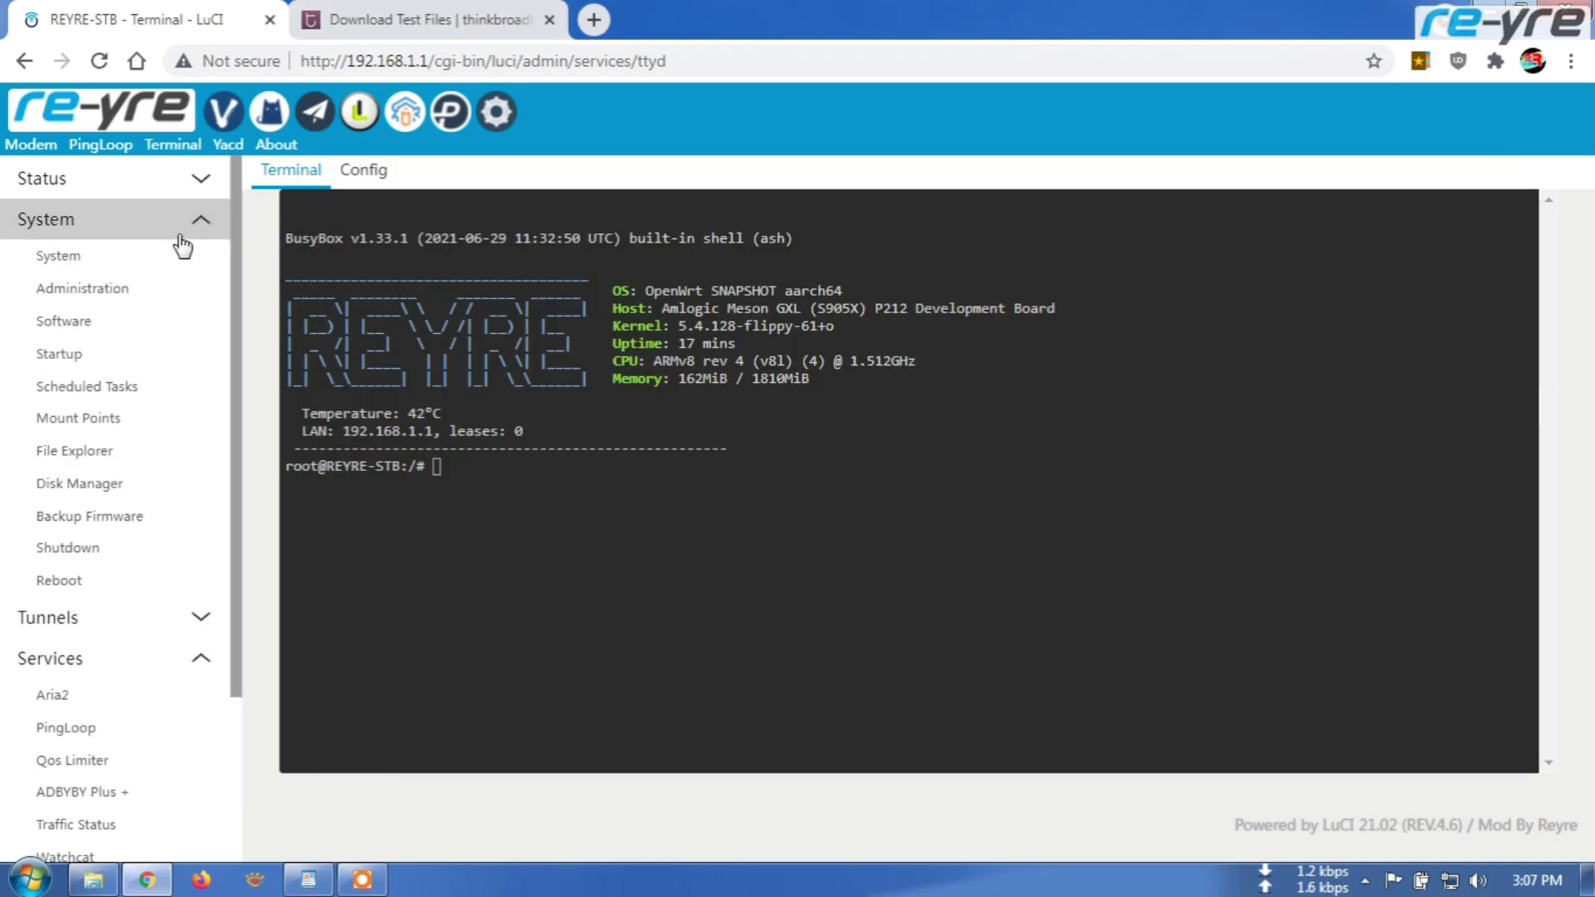
click(83, 488)
click(901, 200)
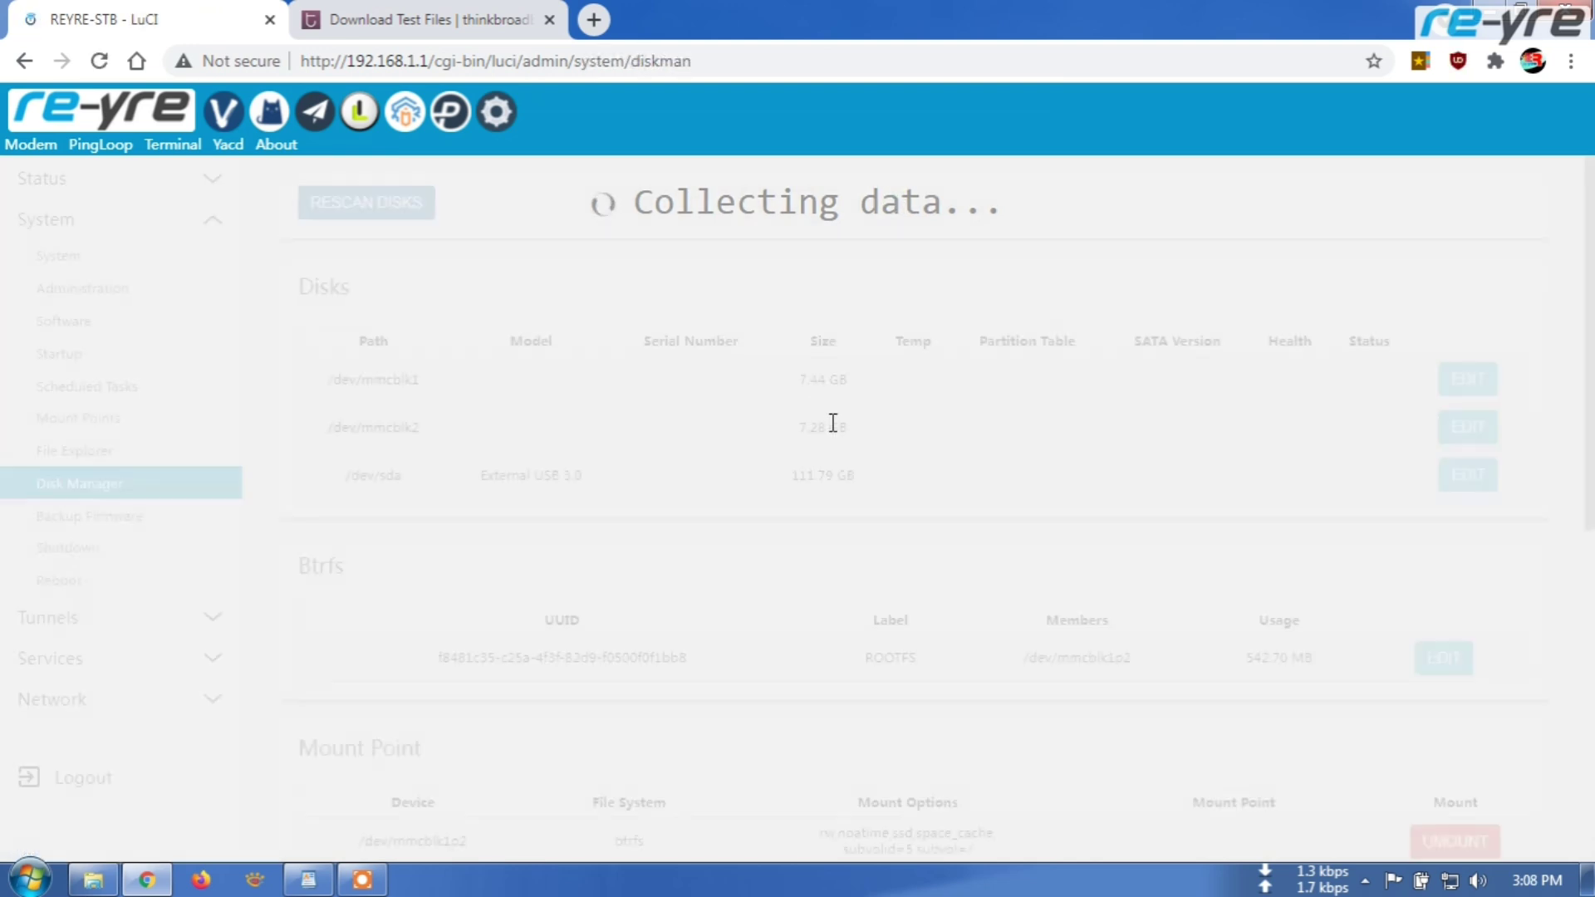
scroll(785, 465, down, 1)
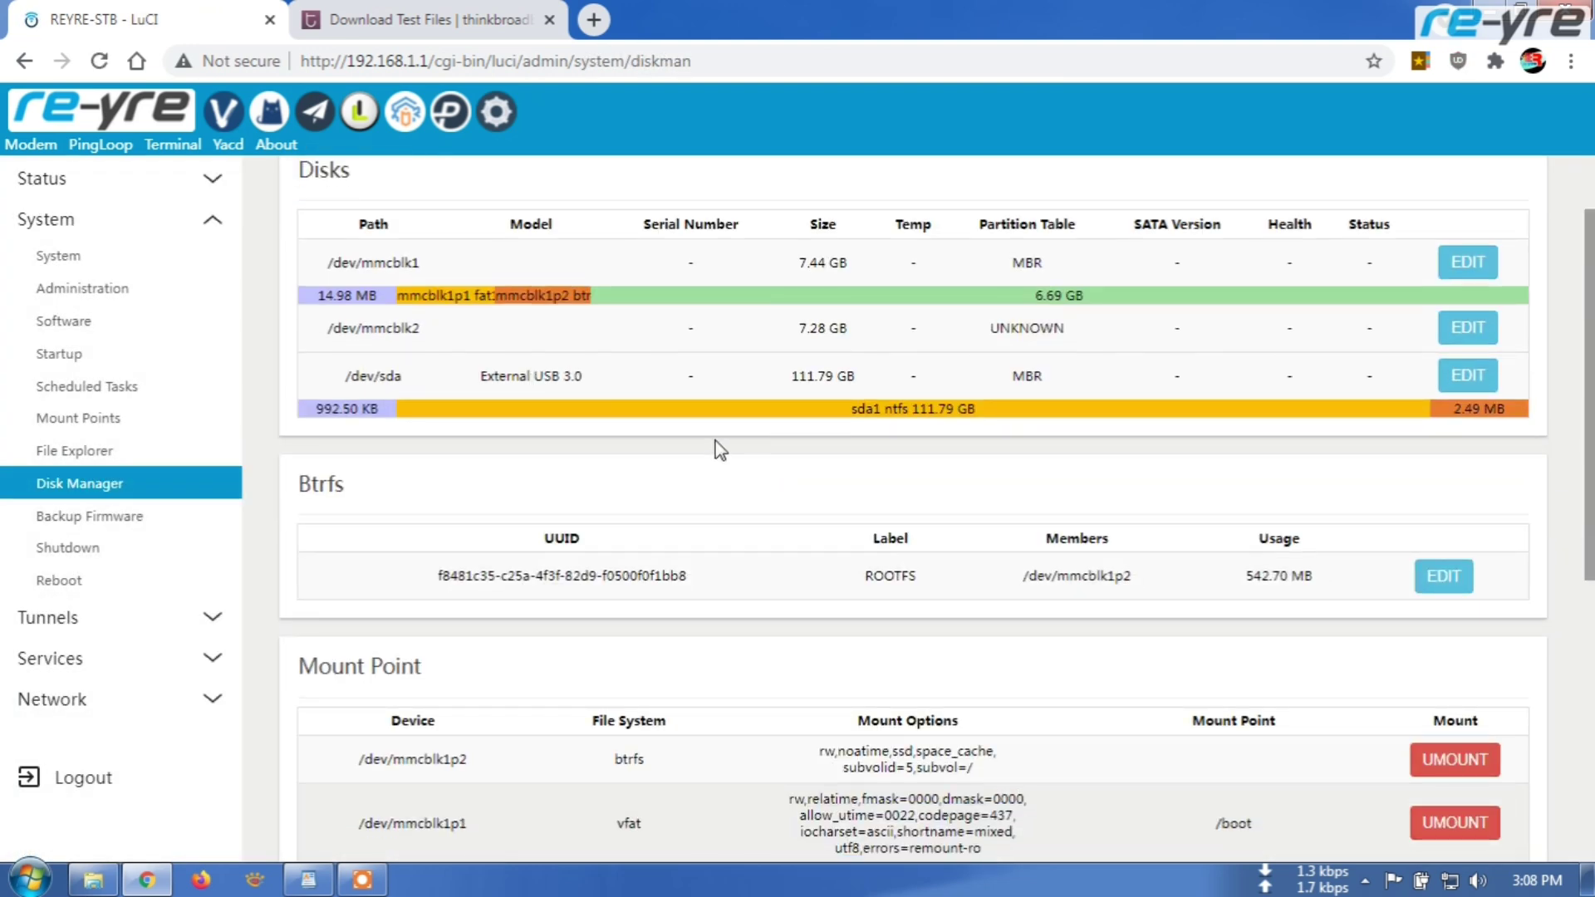
scroll(720, 439, down, 3)
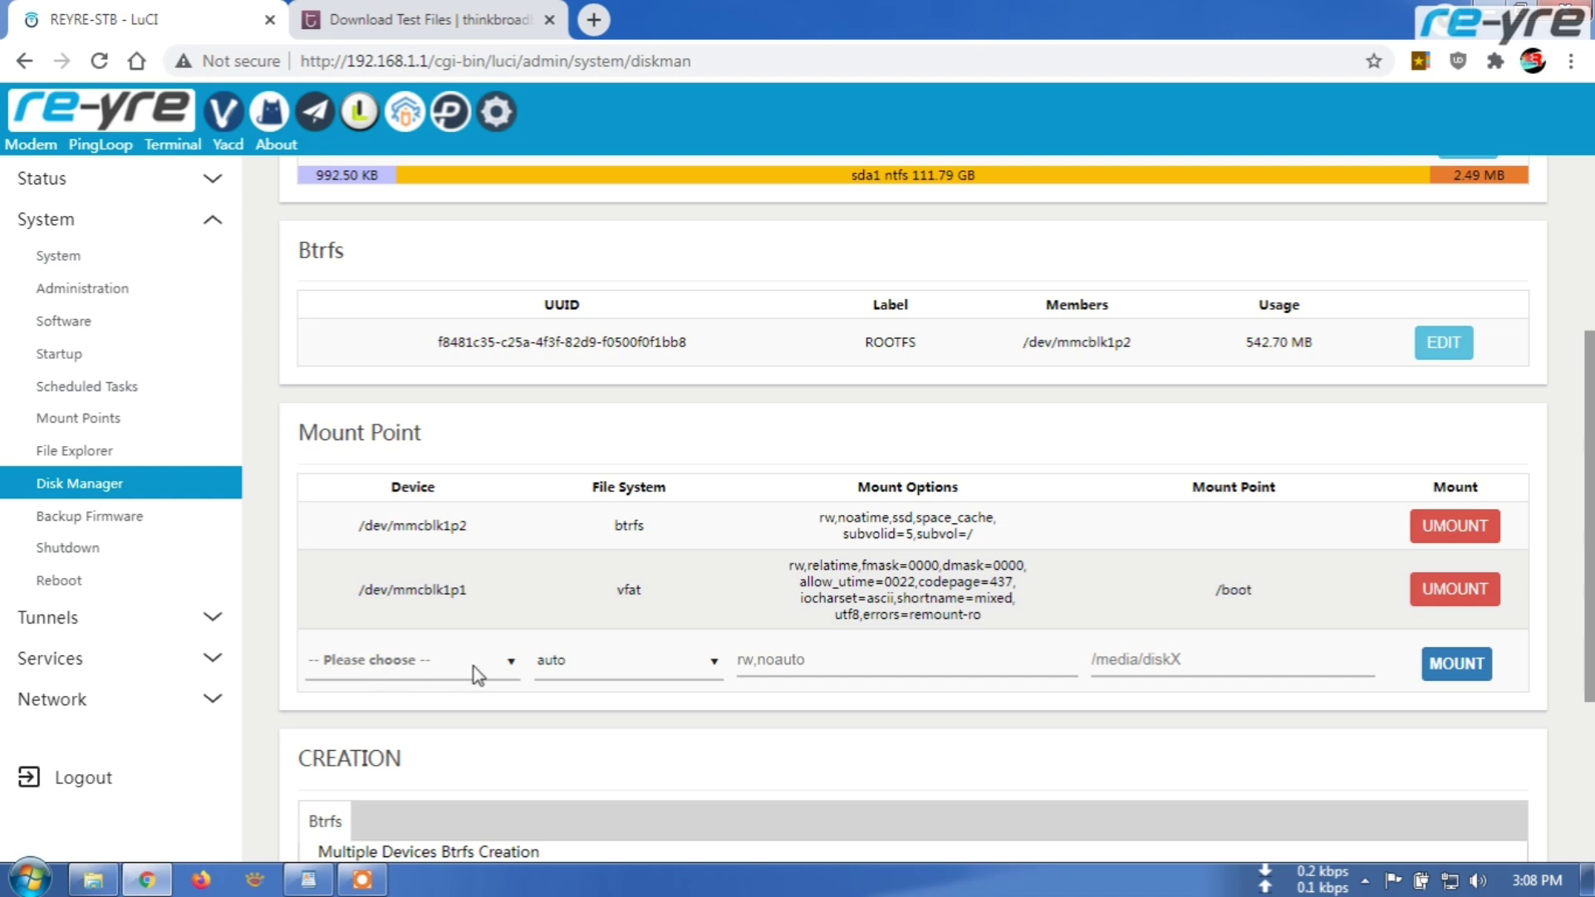
click(508, 662)
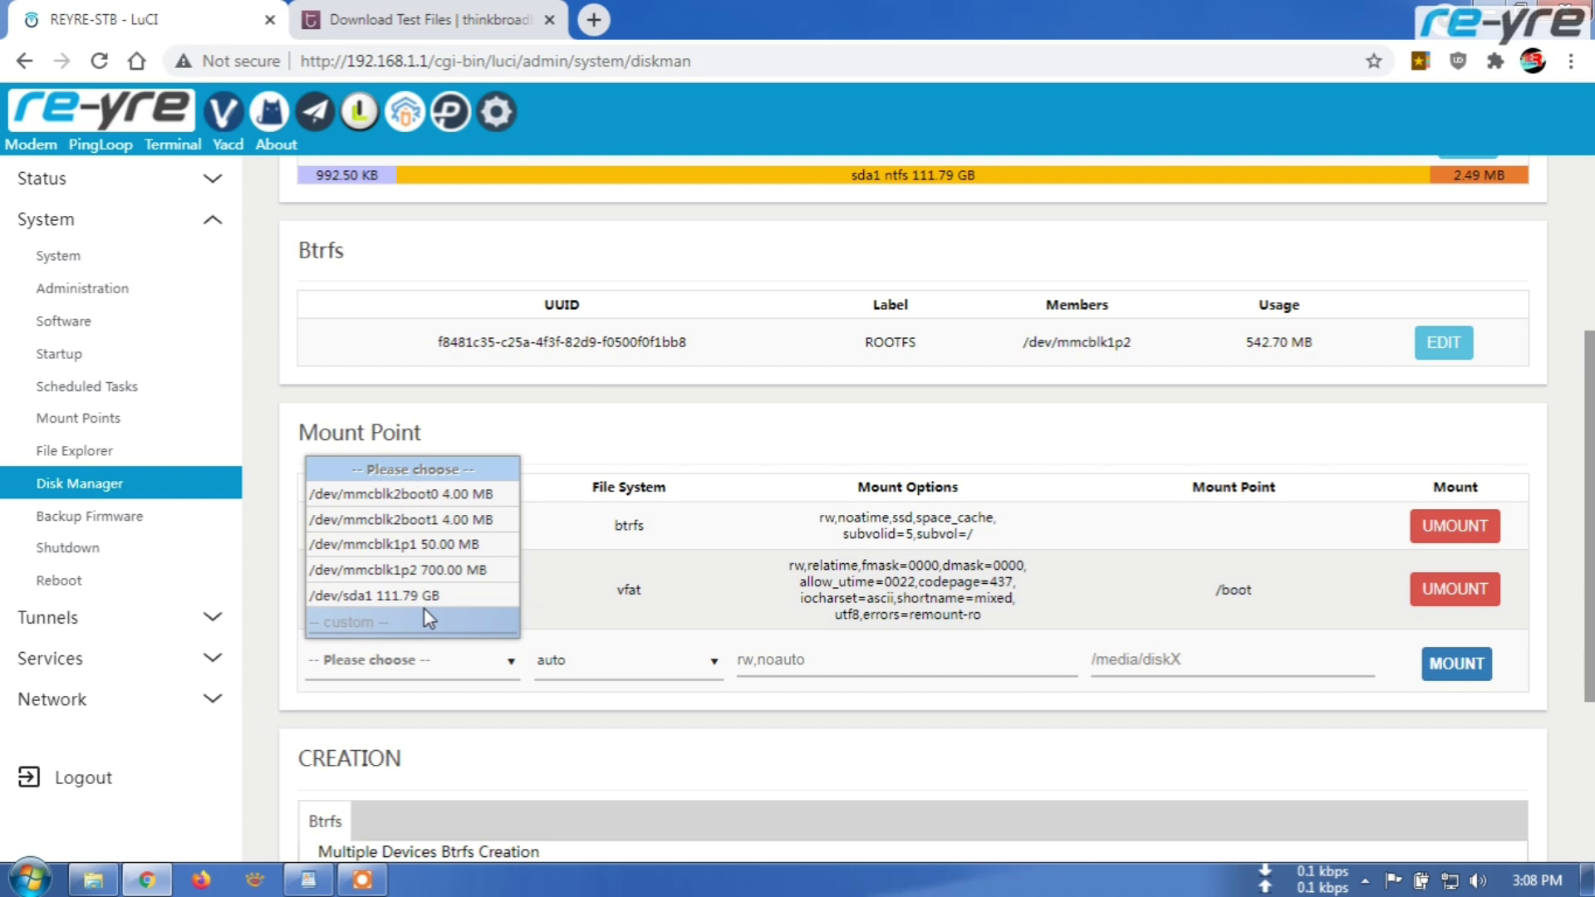
Step: In the WordPad notes, replace the usb-ntfs folder with hdd in the manual mount command
click(307, 880)
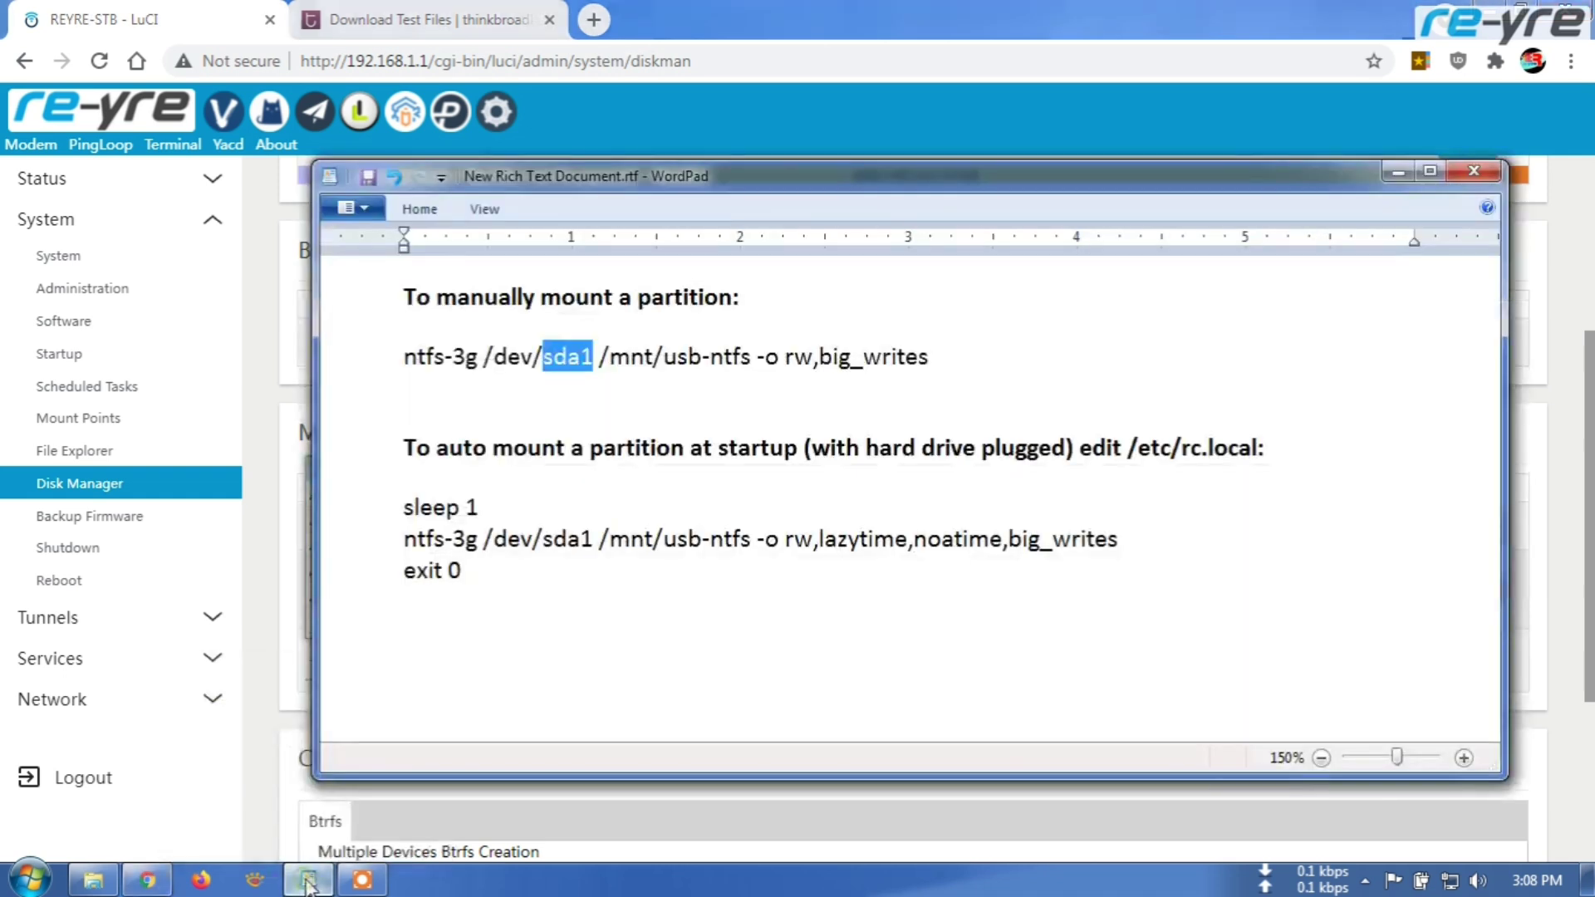
click(557, 366)
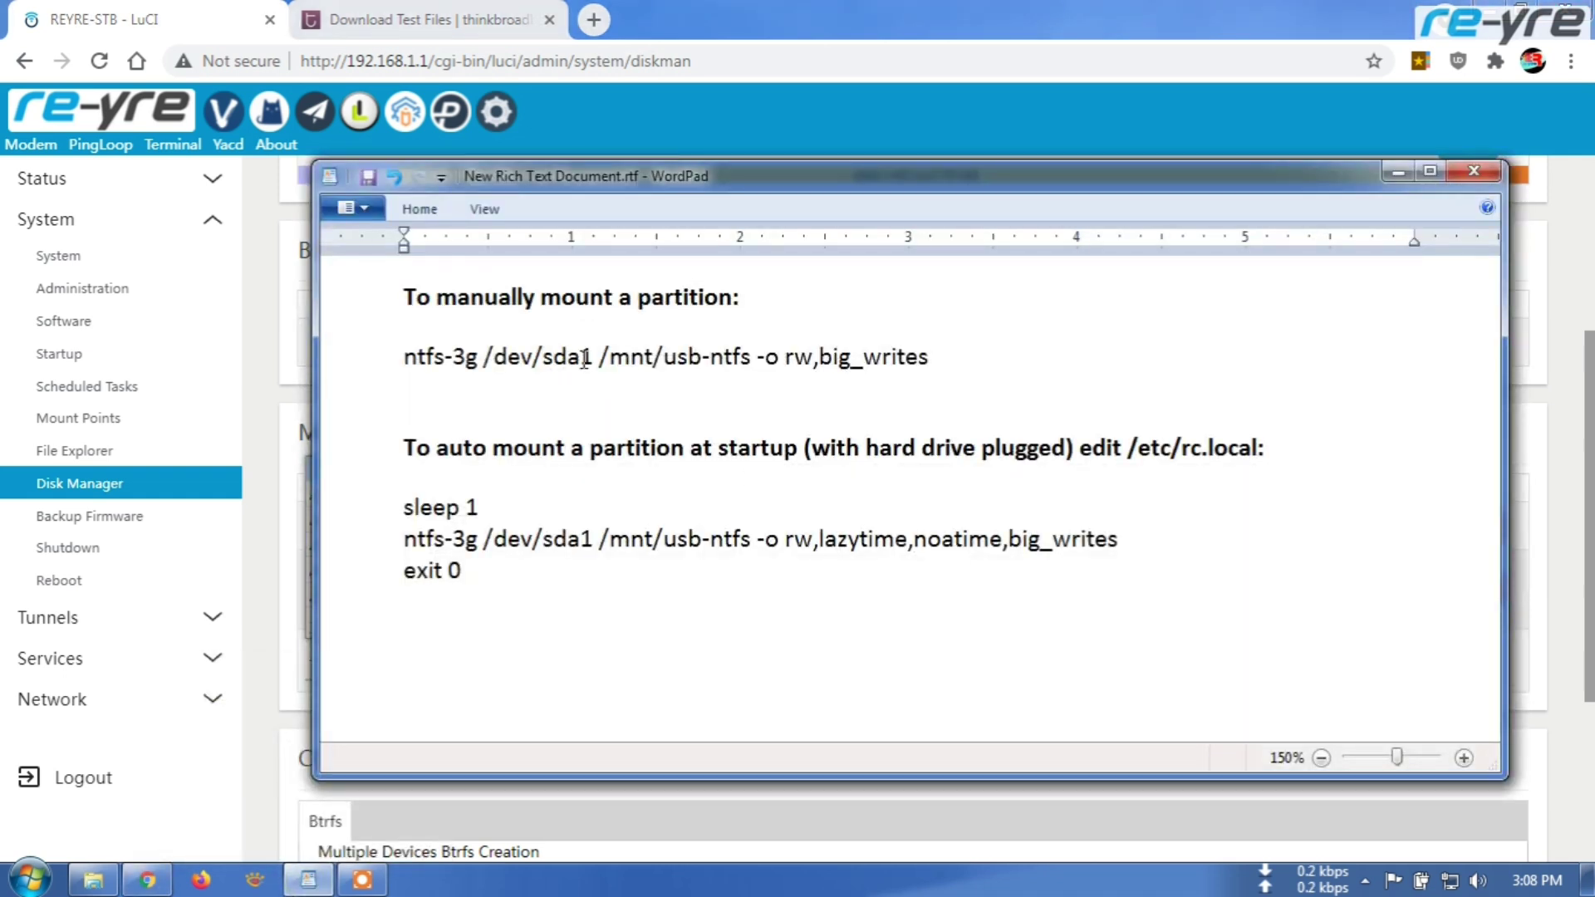
drag(594, 357, 457, 358)
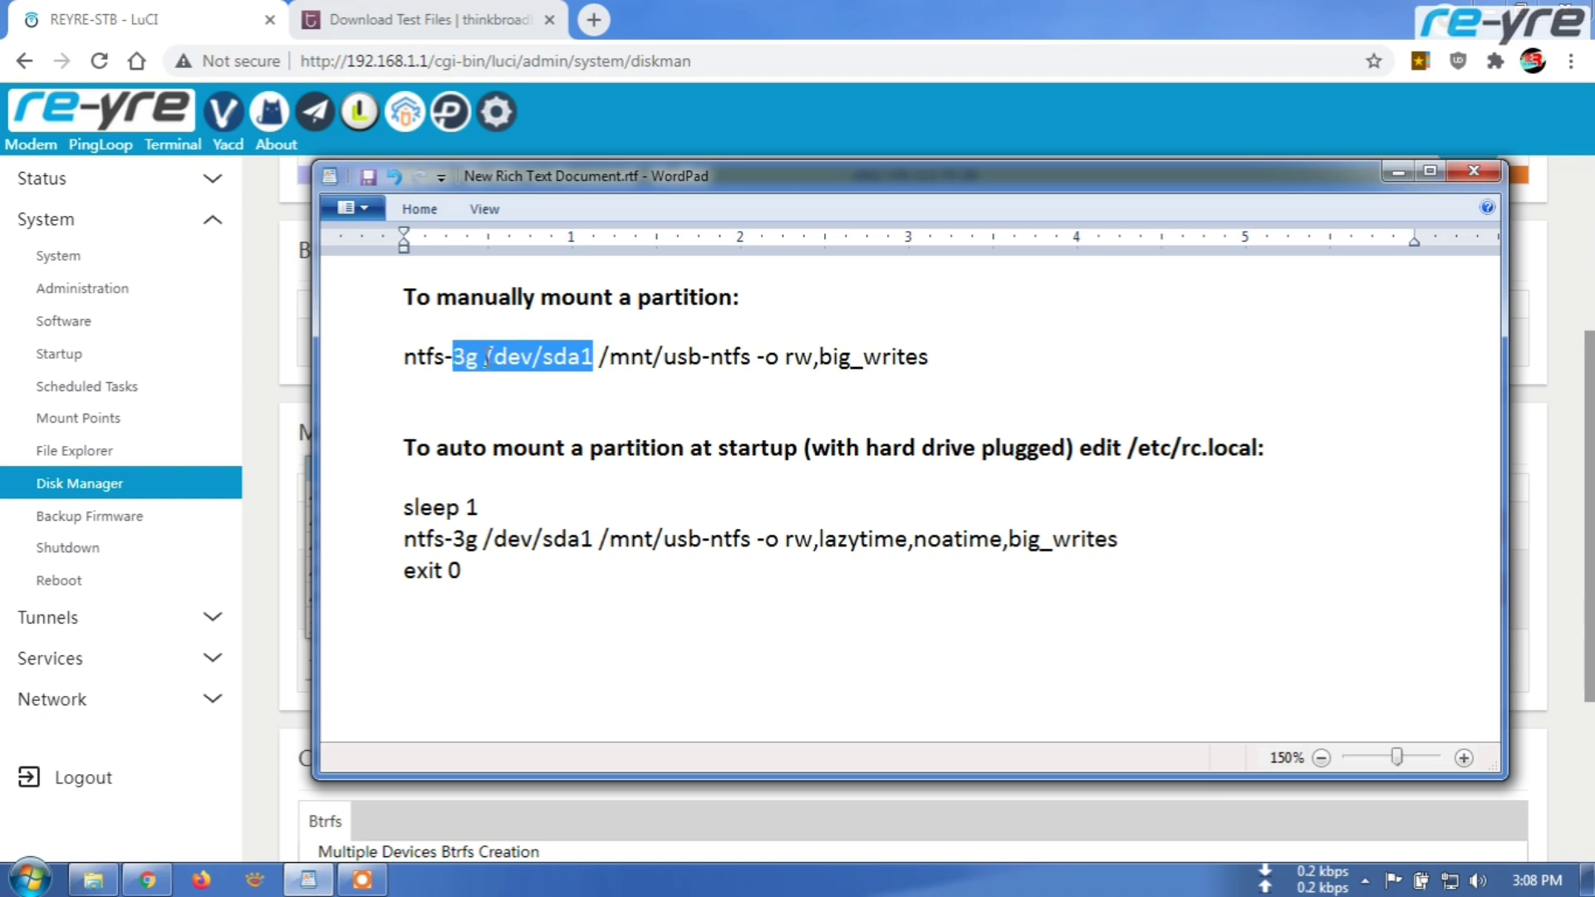
click(633, 359)
drag(600, 357, 713, 358)
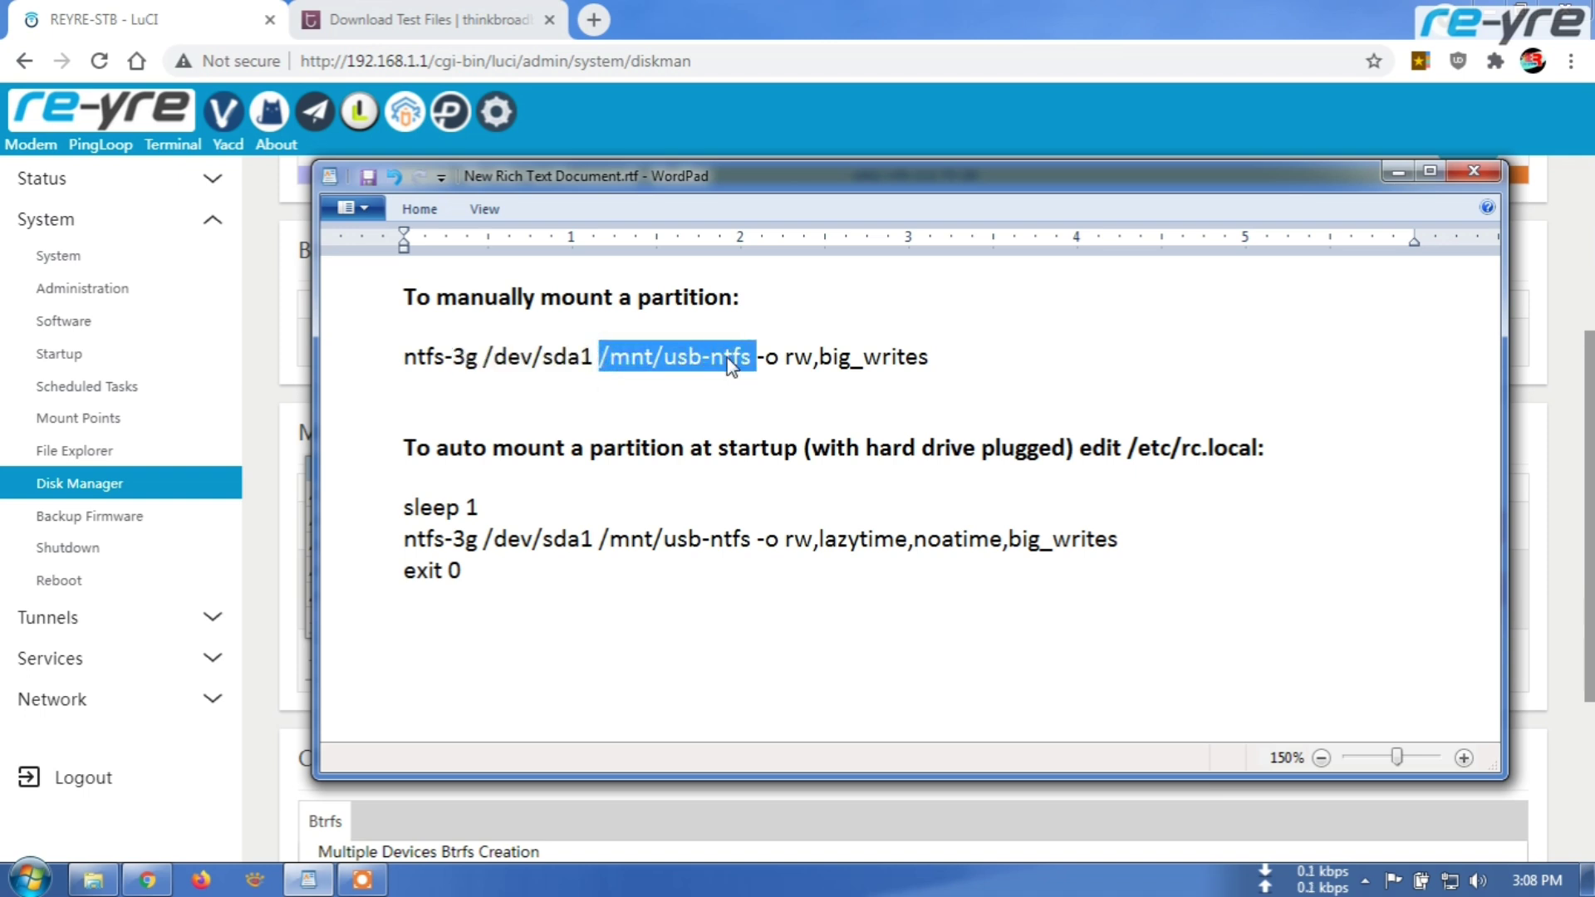
click(708, 387)
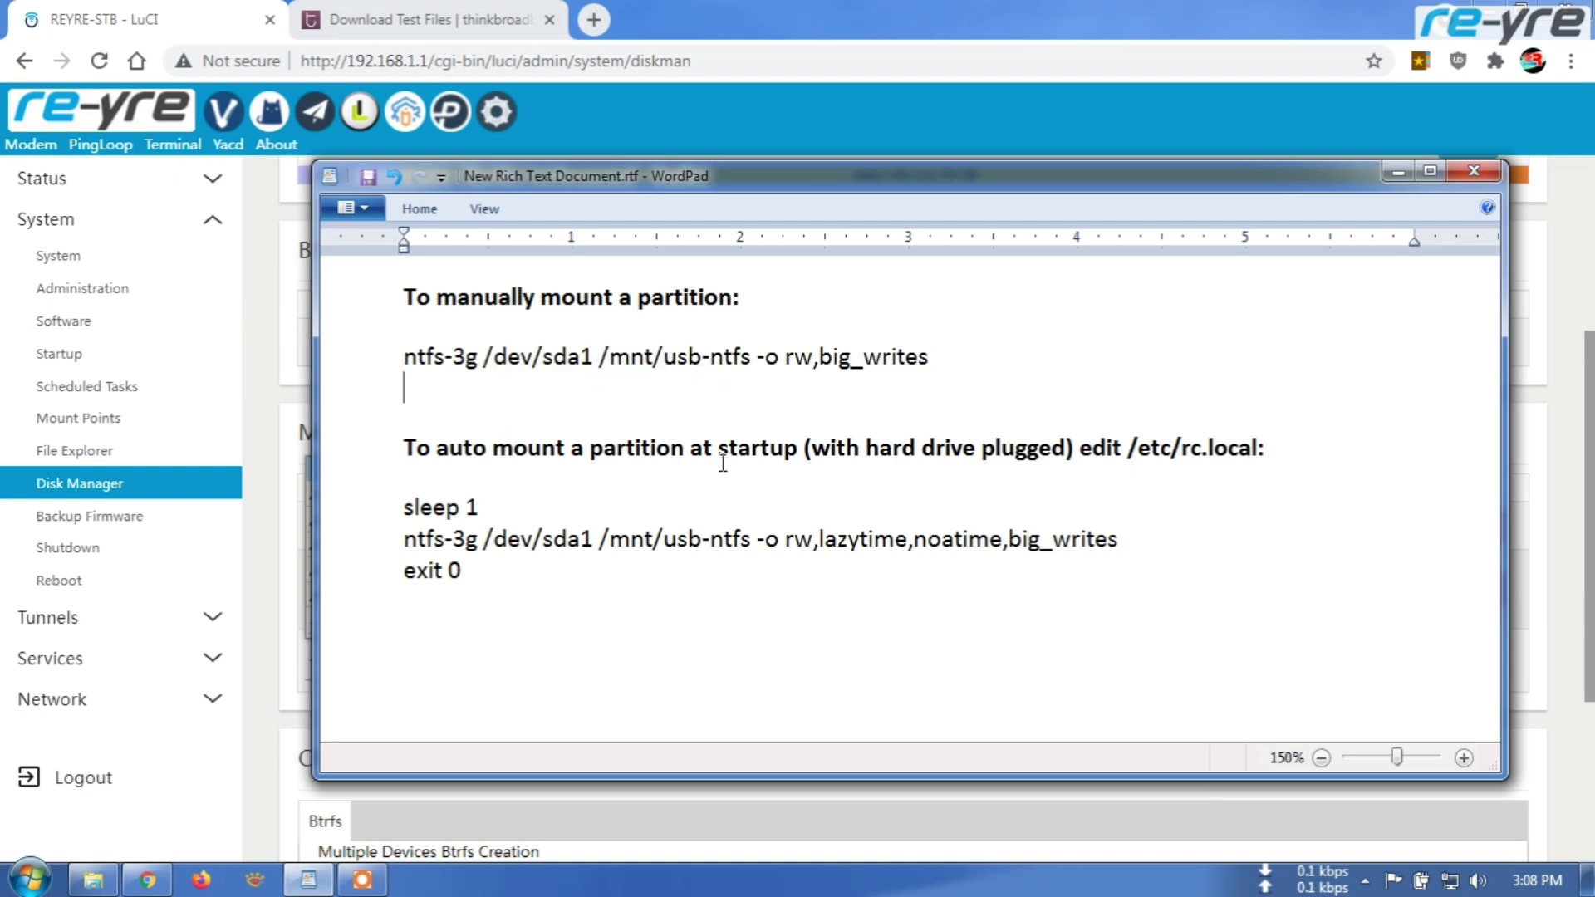
drag(663, 357, 724, 372)
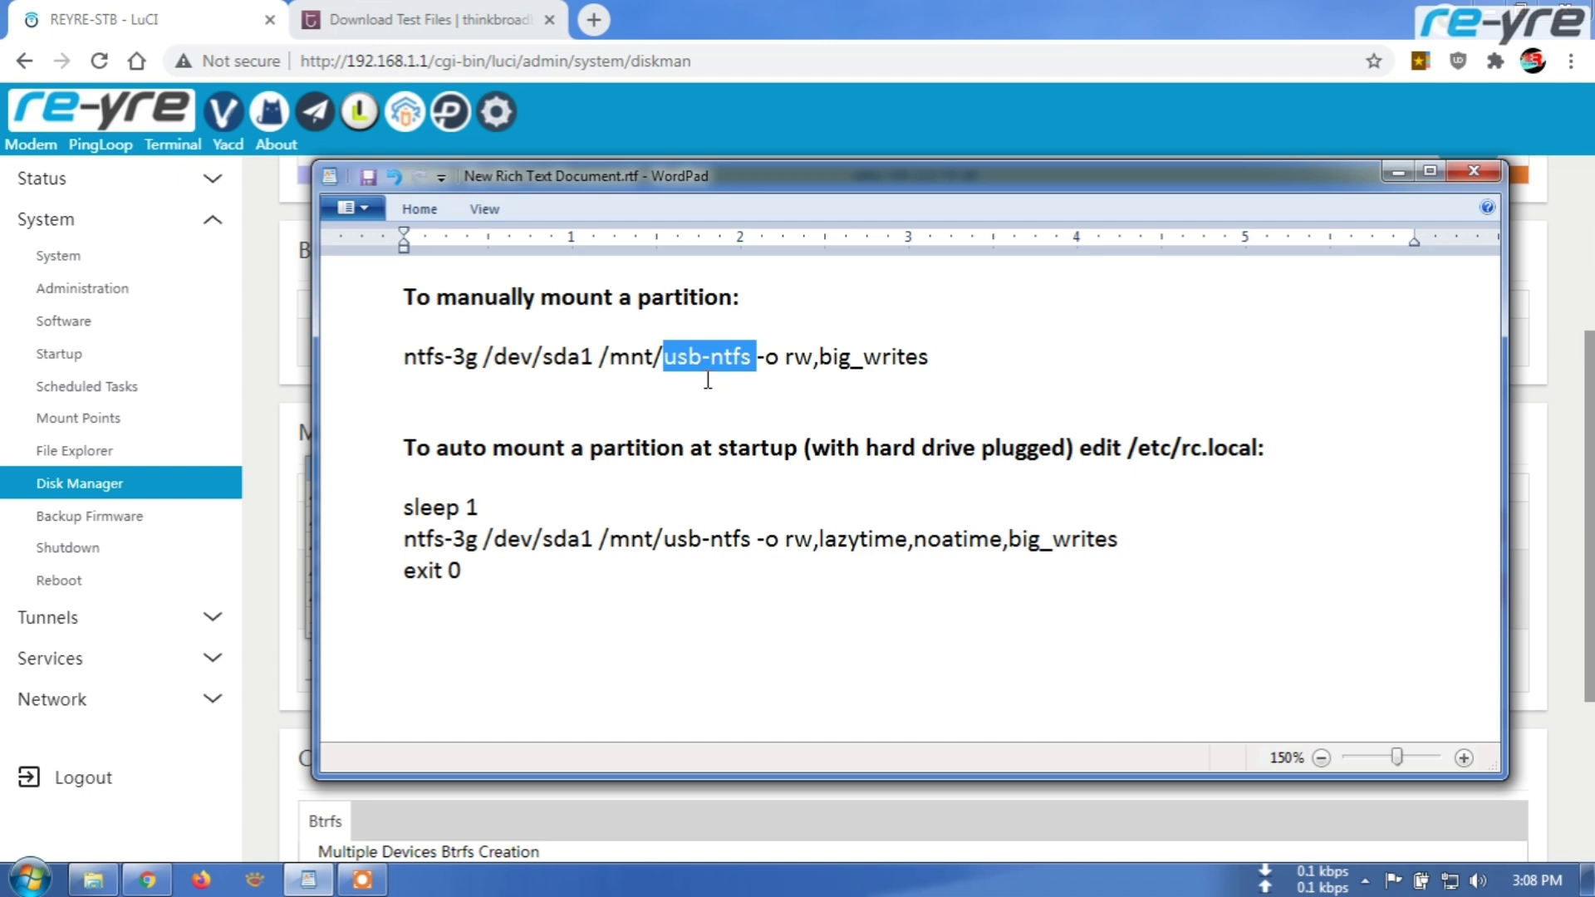
text(hdd)
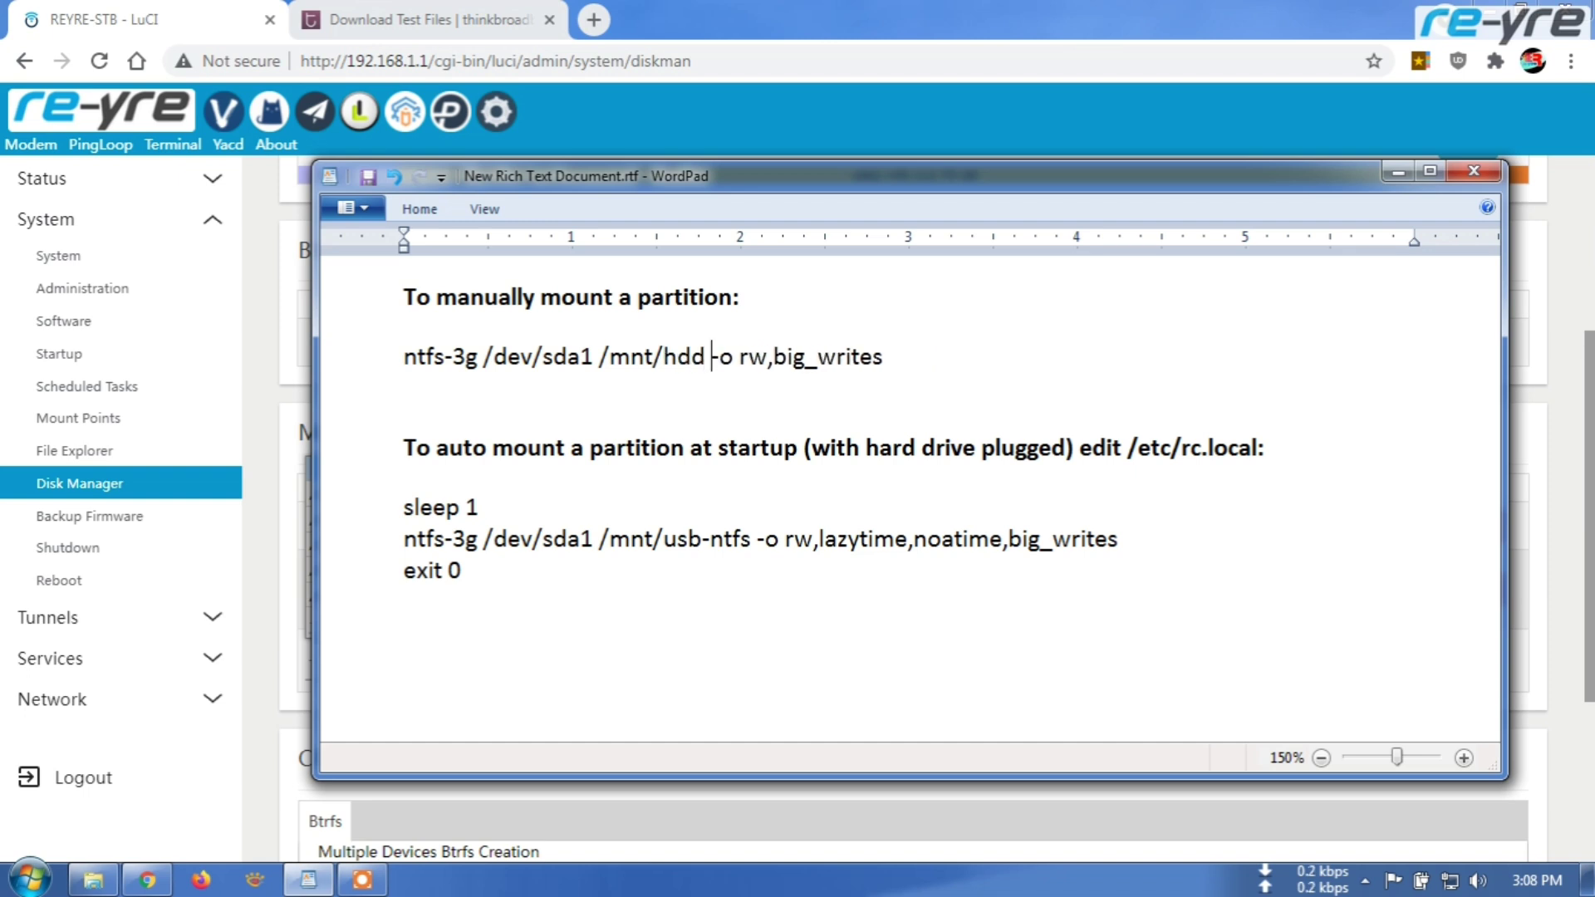
drag(702, 355, 665, 356)
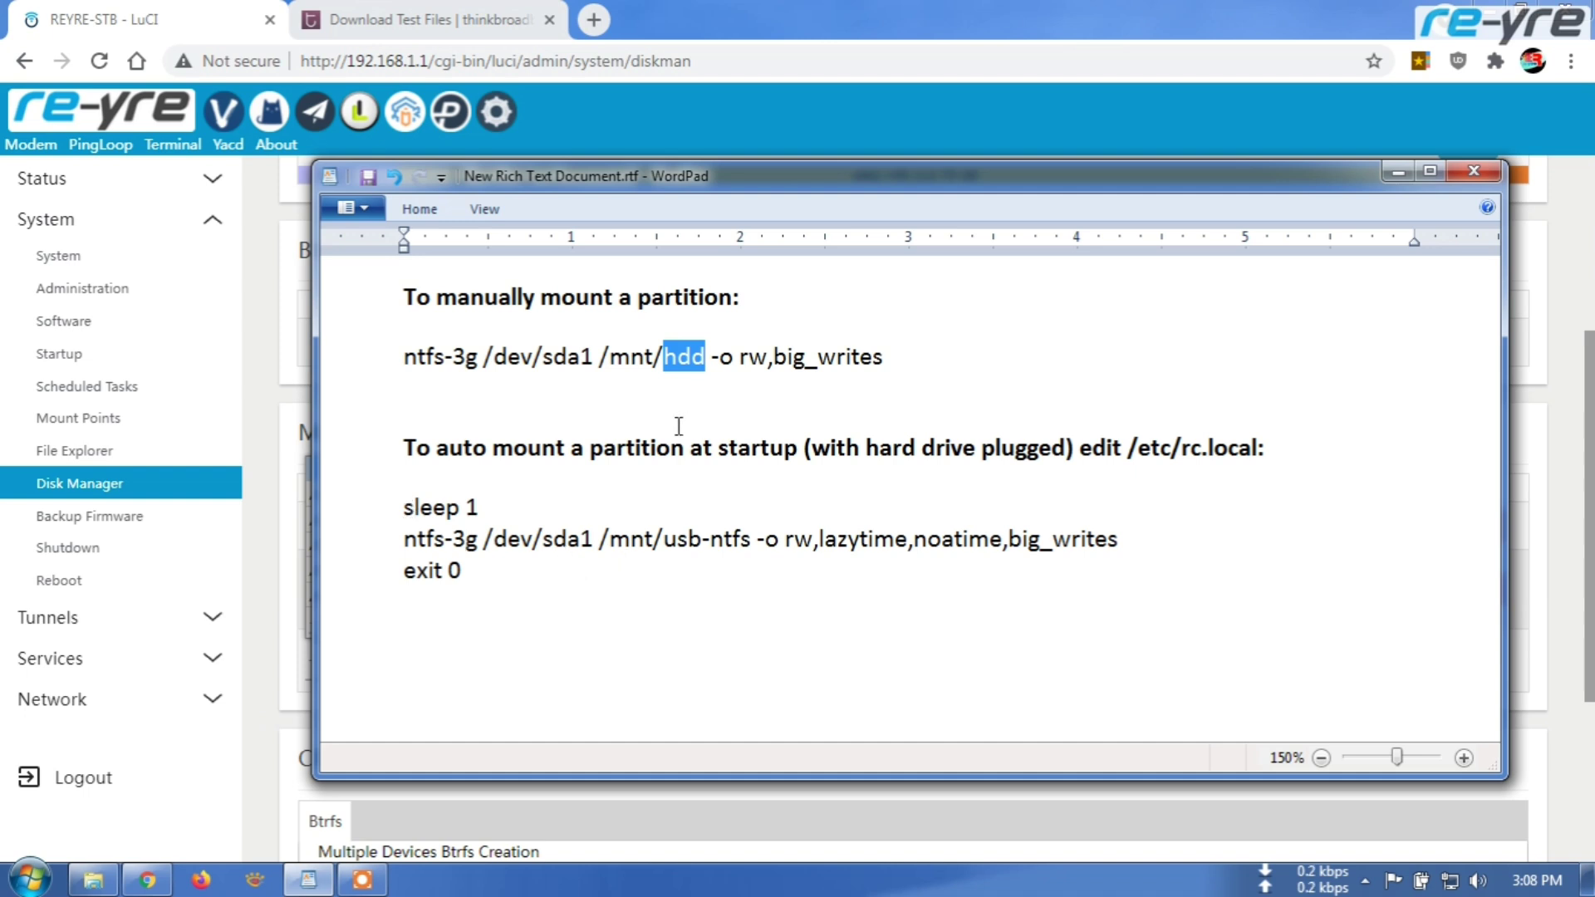
Step: Copy the manual mount command and try running ntfs-3g /dev/sda1 /mnt/hdd -o rw,big_writes in the router's LuCI terminal
drag(405, 357, 843, 365)
right_click(868, 365)
click(922, 392)
click(186, 131)
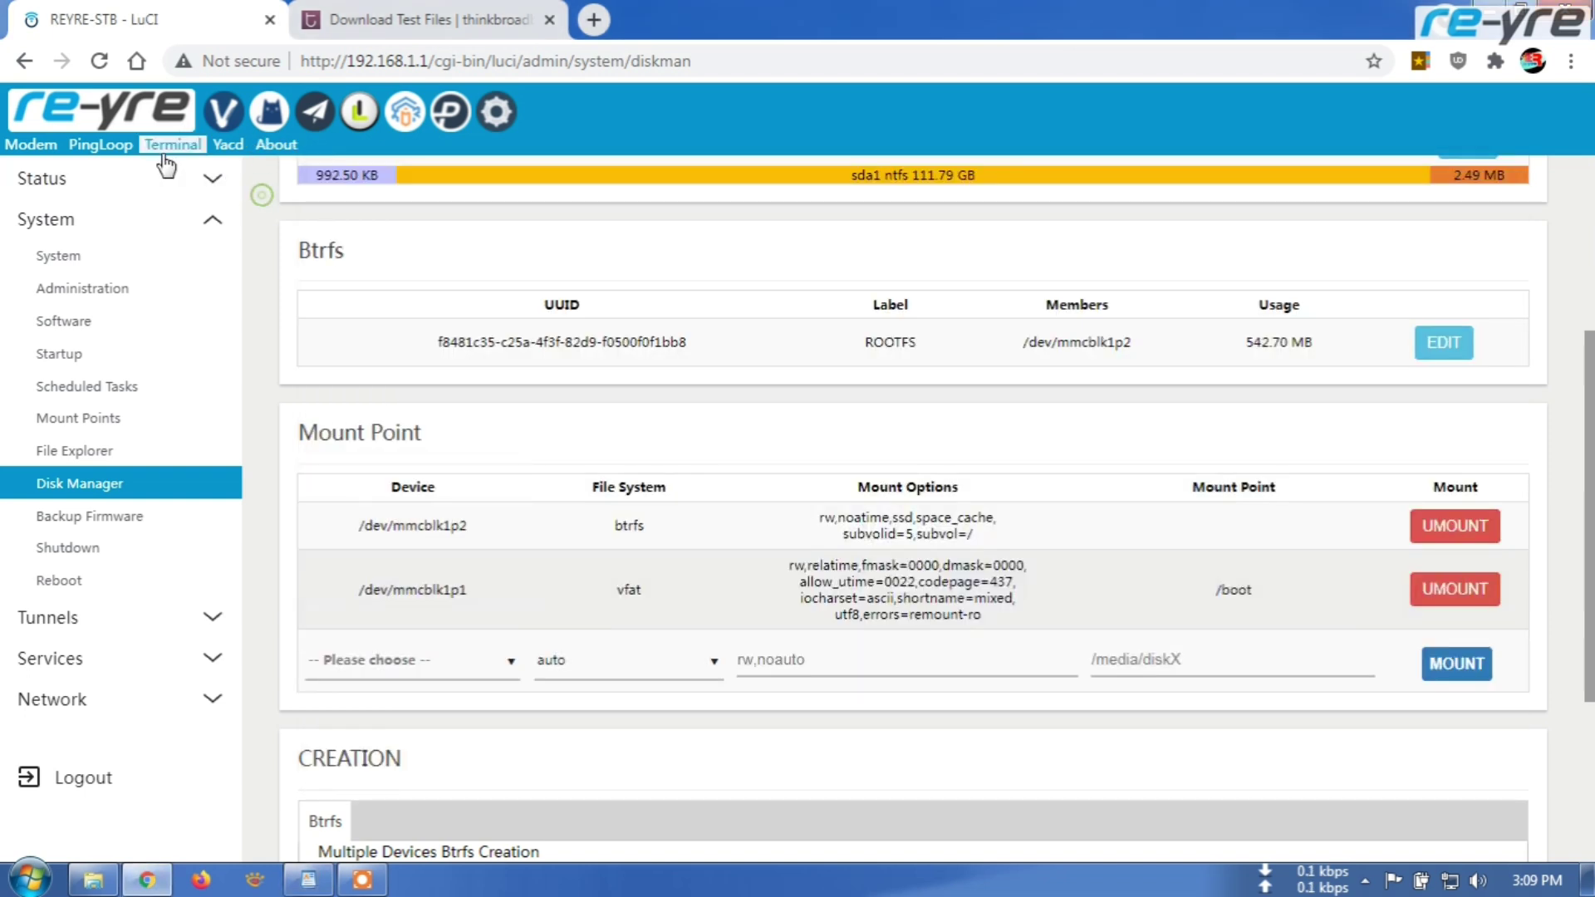
click(165, 150)
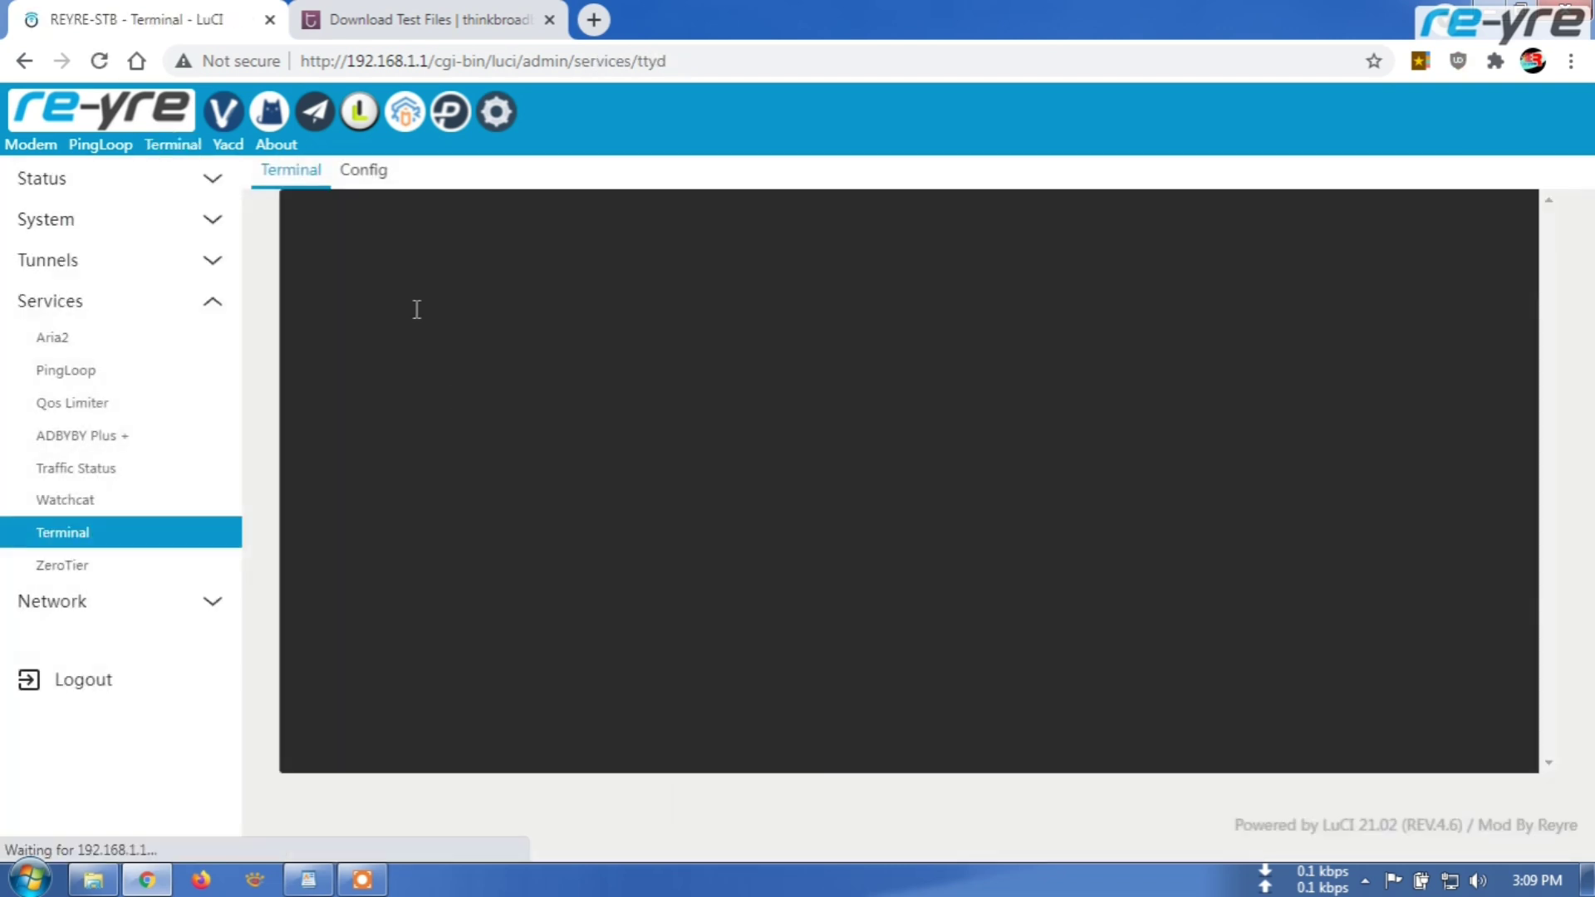
right_click(523, 496)
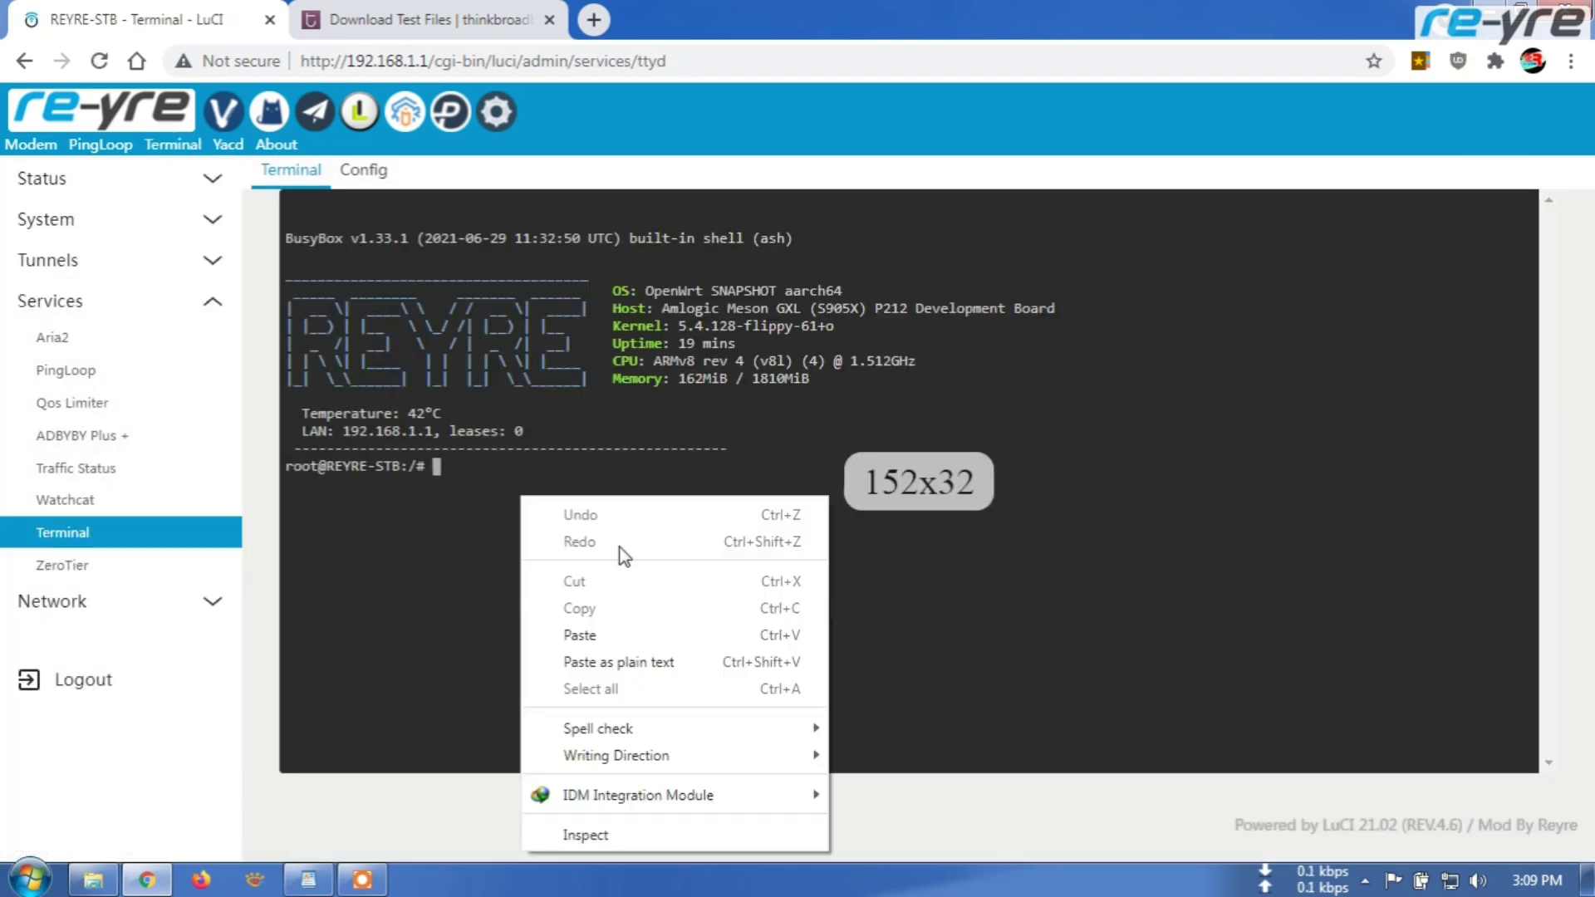
click(617, 633)
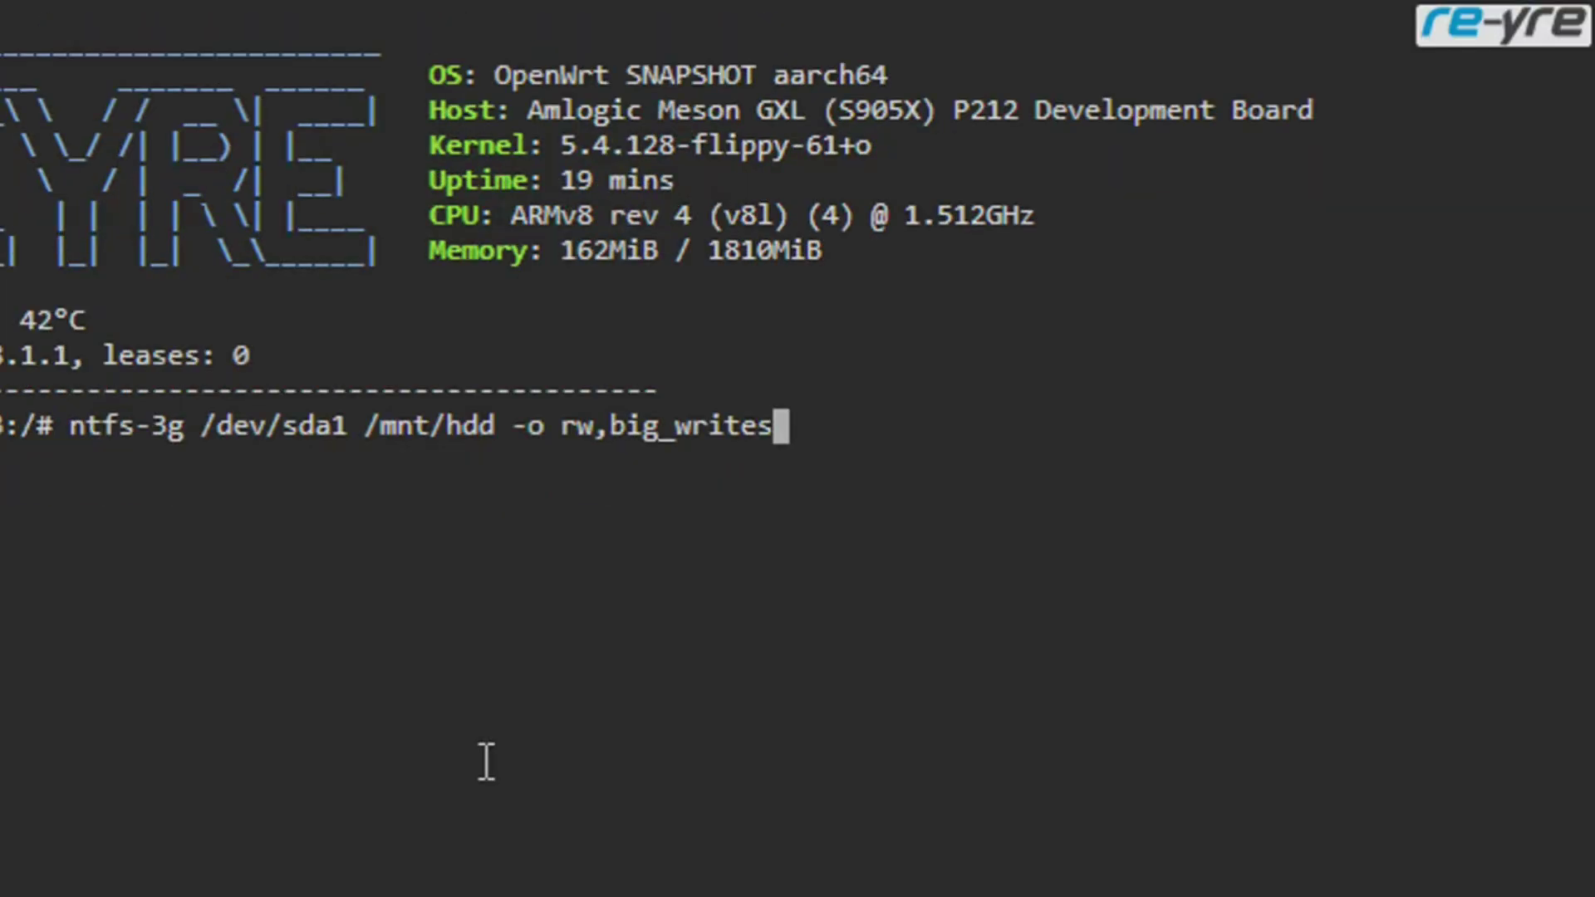
key(Return)
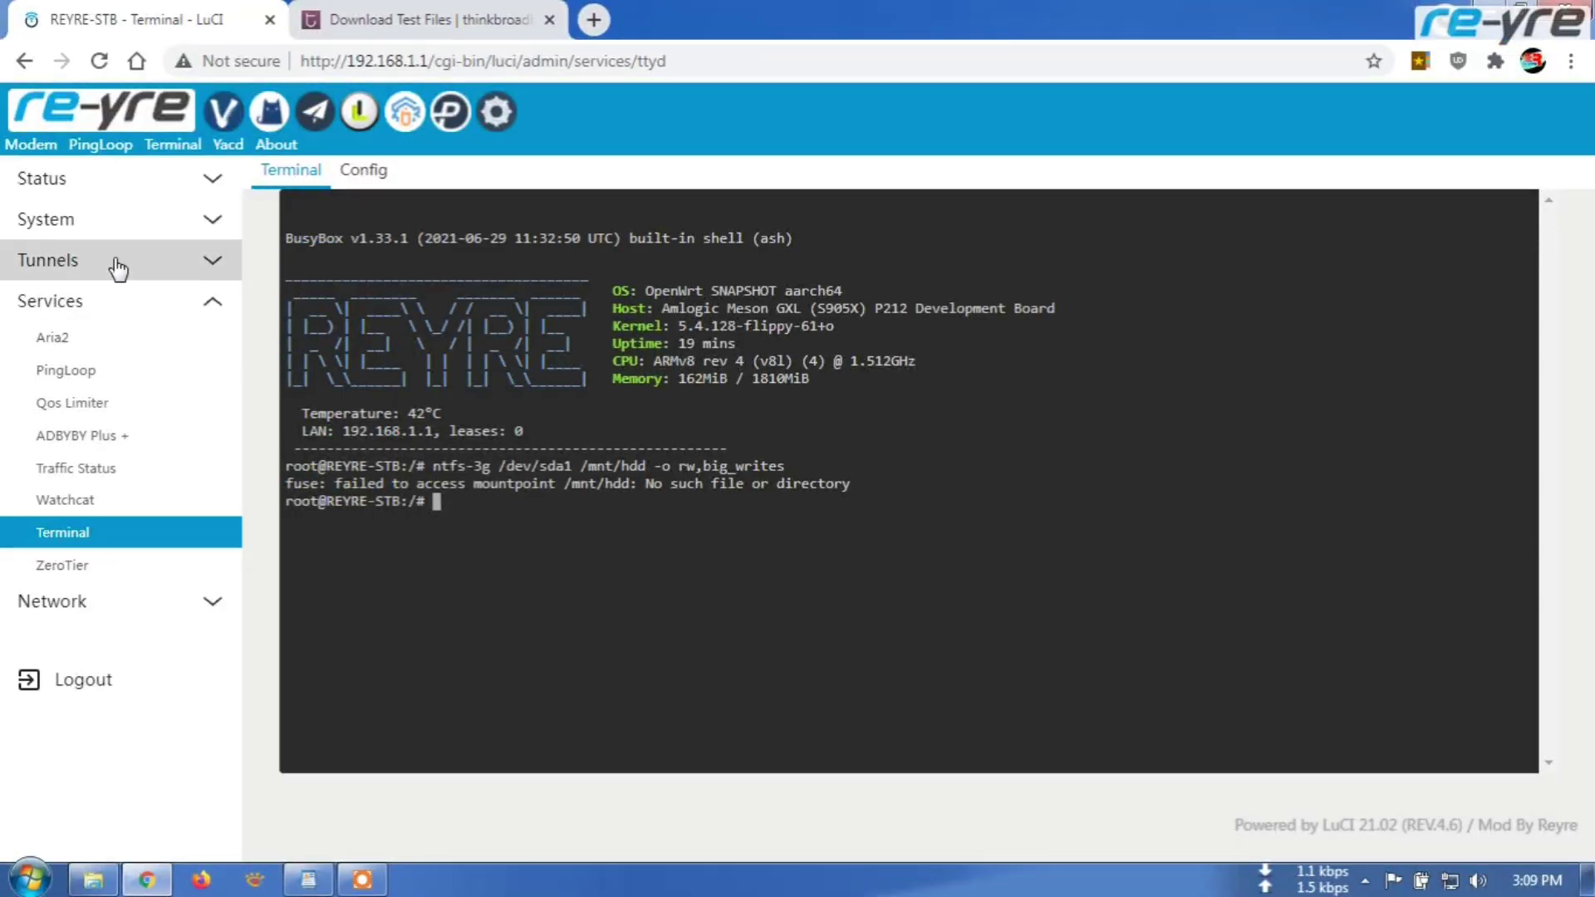
Step: Leave the terminal and look up the hdd folder's location inside www in the LuCI File Explorer
click(131, 220)
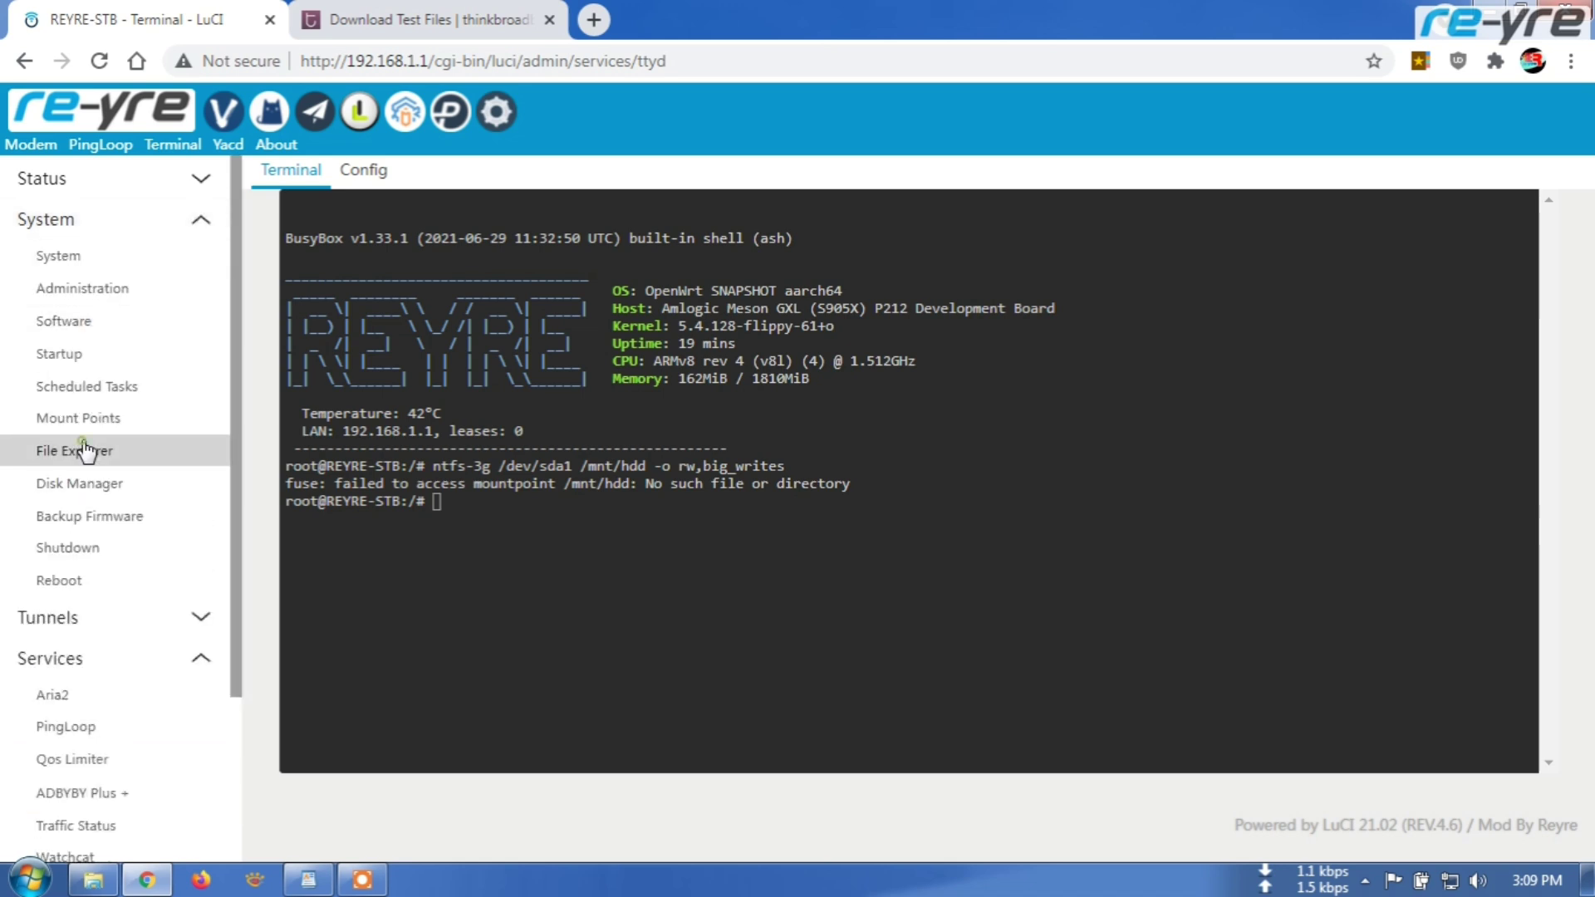
click(84, 450)
click(911, 193)
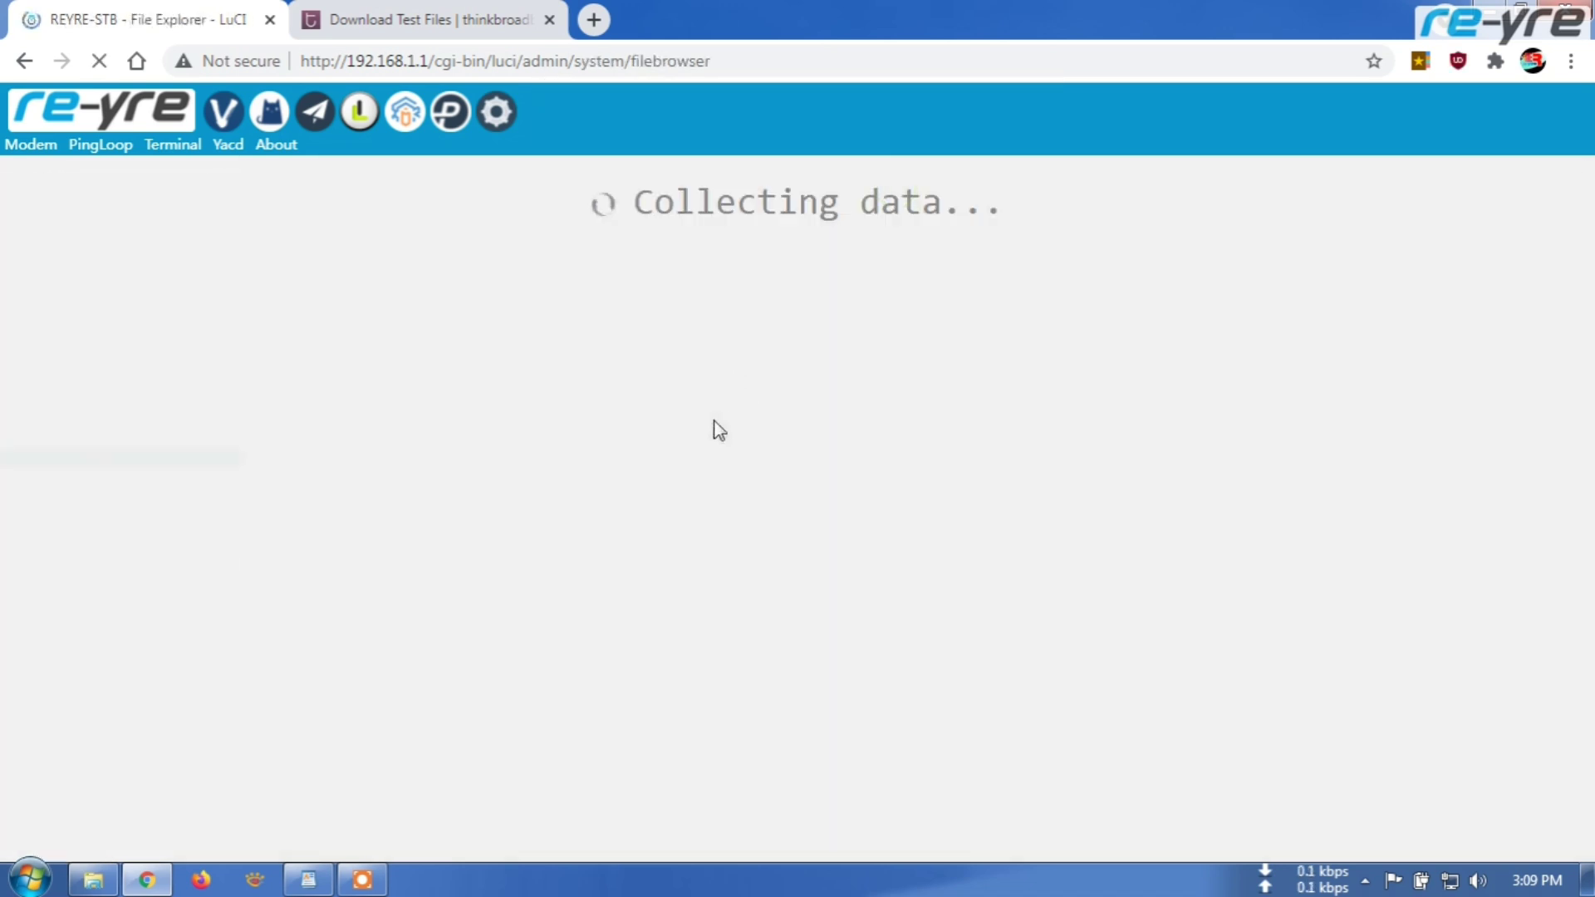
scroll(441, 631, down, 5)
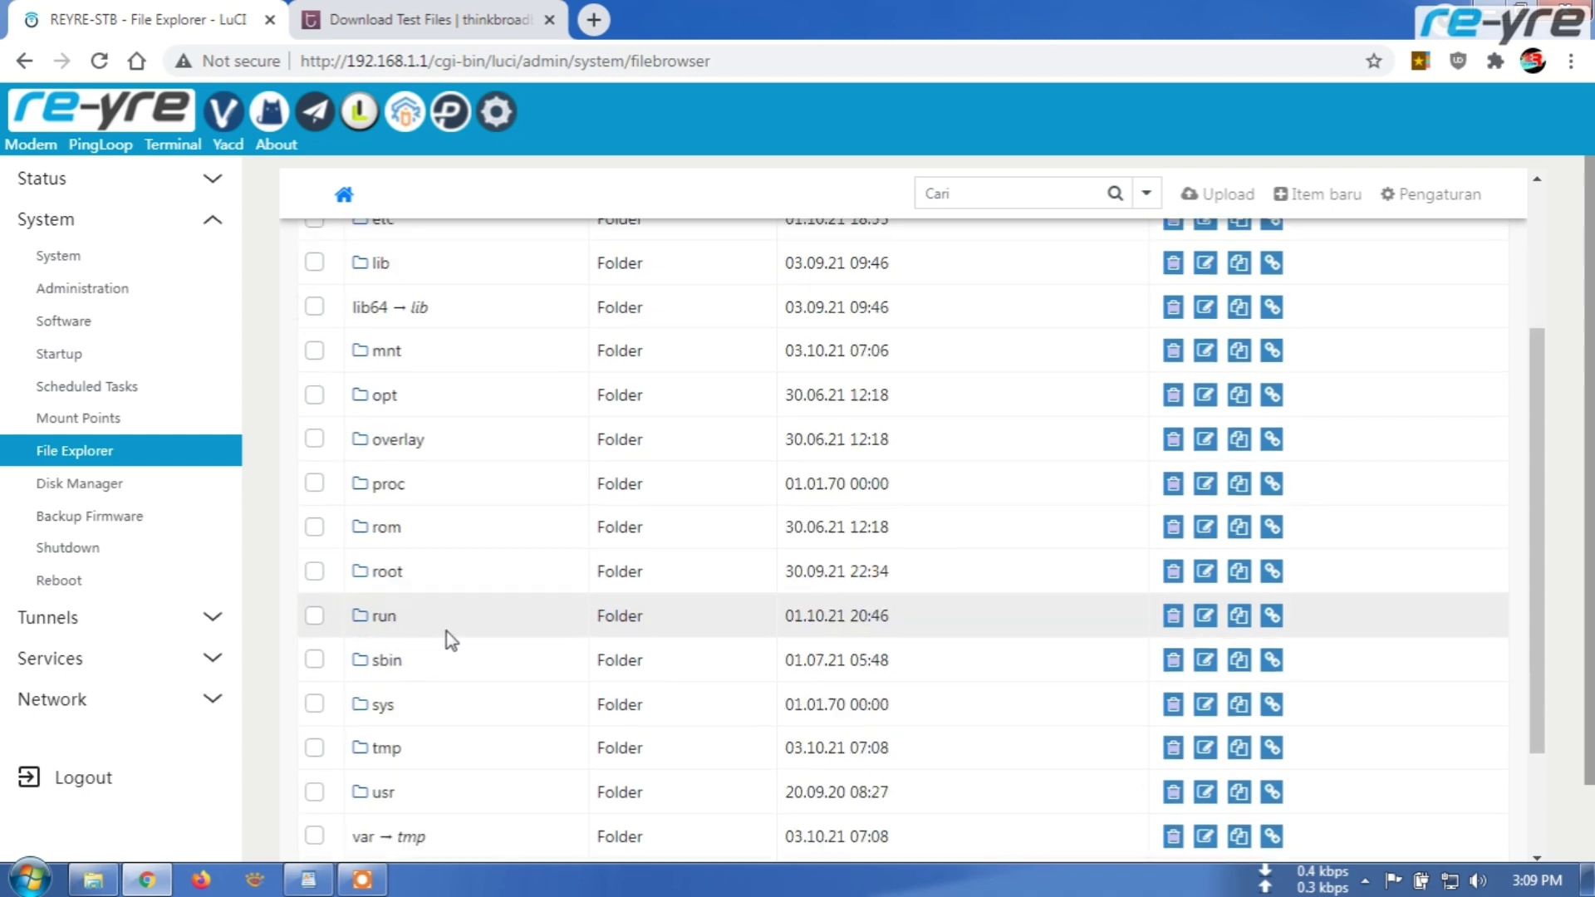
click(390, 726)
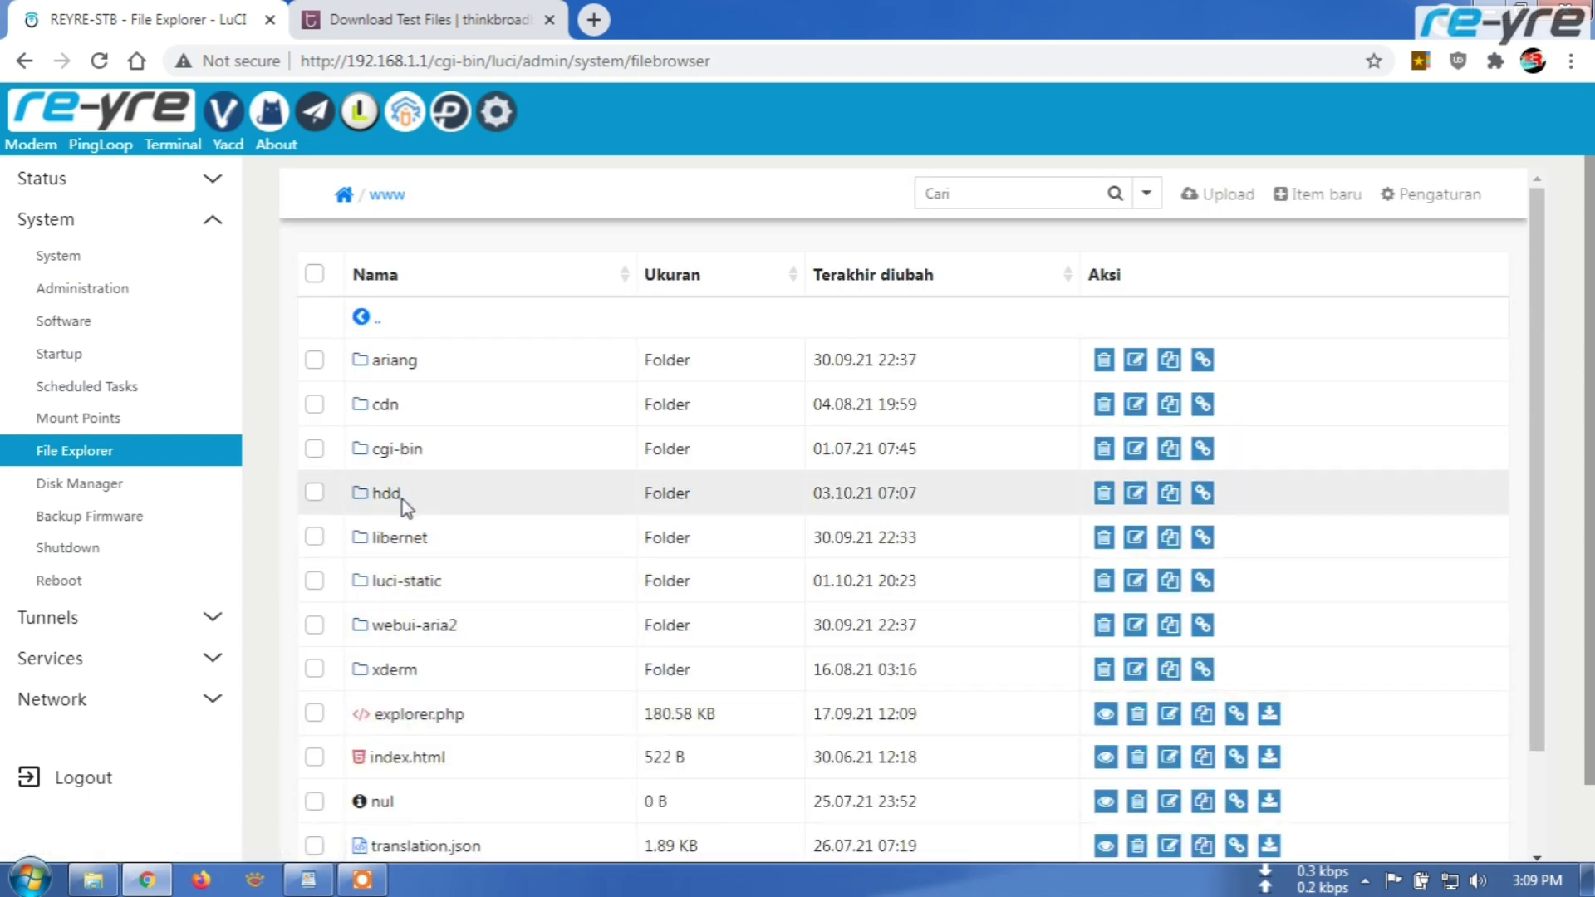
Step: In the WordPad notes, replace mnt with www in the manual mount command's path
click(308, 880)
click(675, 377)
double_click(625, 357)
text(www)
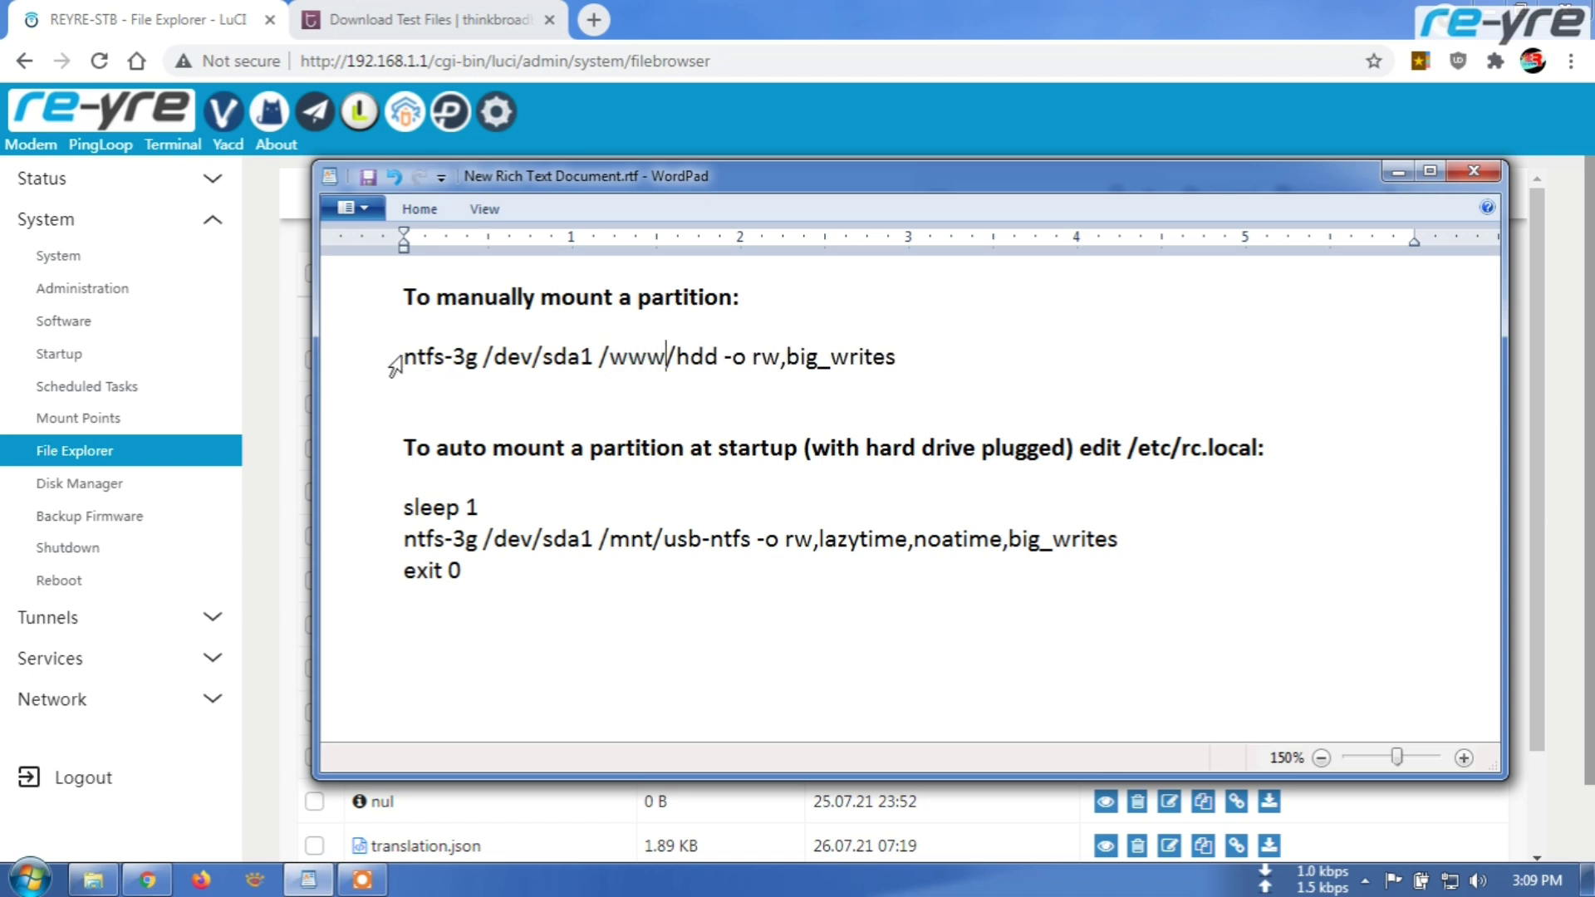
Step: Copy the corrected command and run ntfs-3g /dev/sda1 /www/hdd -o rw,big_writes in the router's LuCI terminal
drag(400, 357, 905, 357)
right_click(905, 357)
click(939, 391)
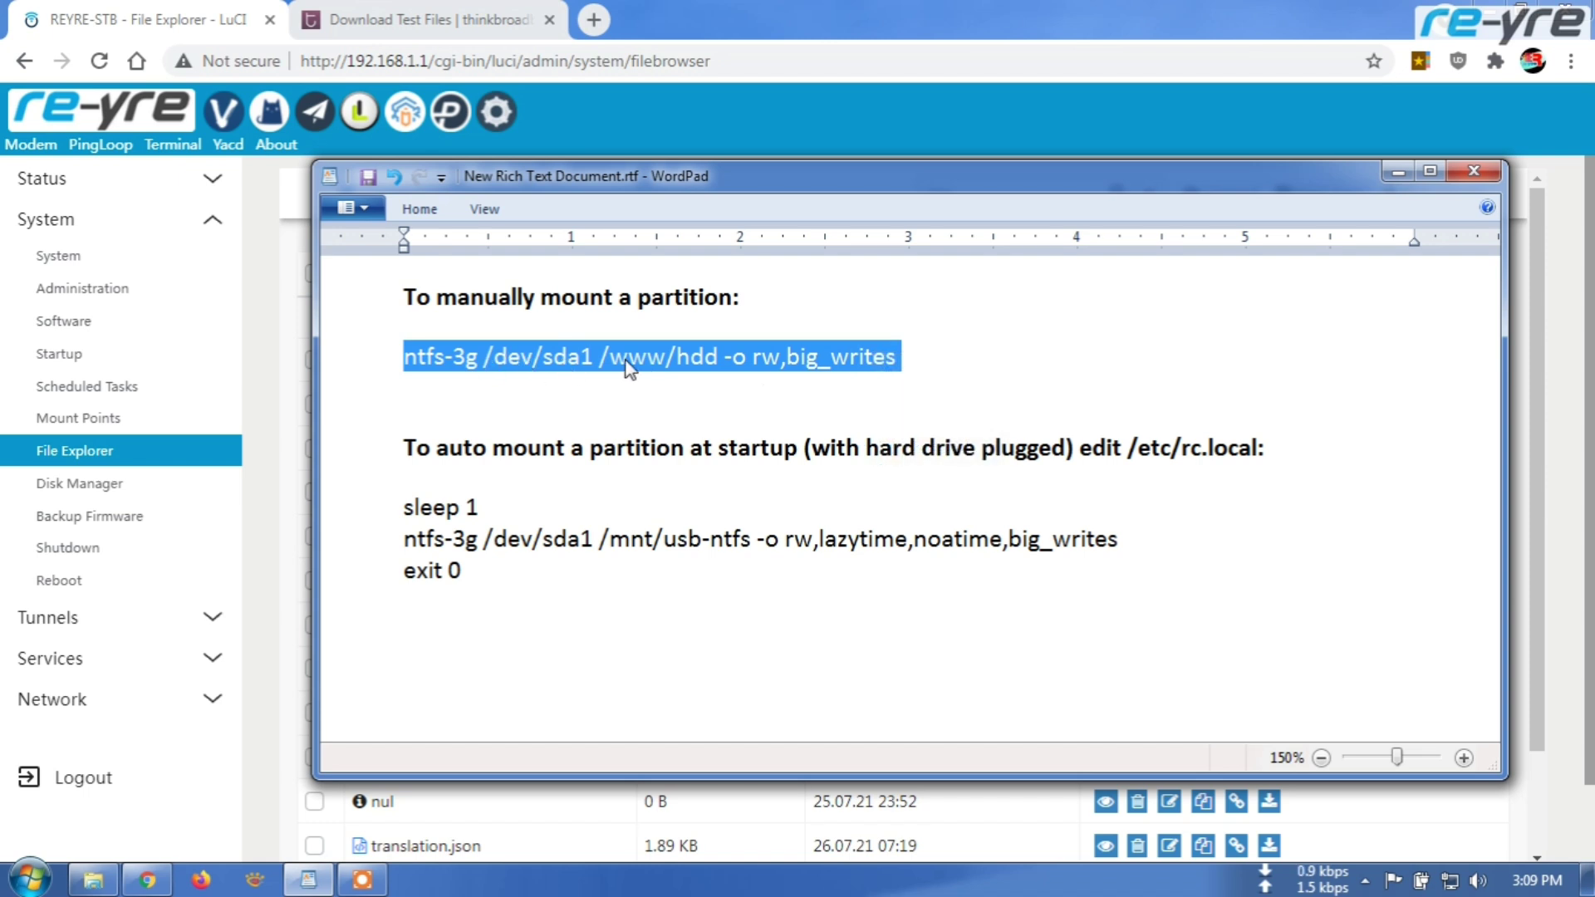
click(271, 308)
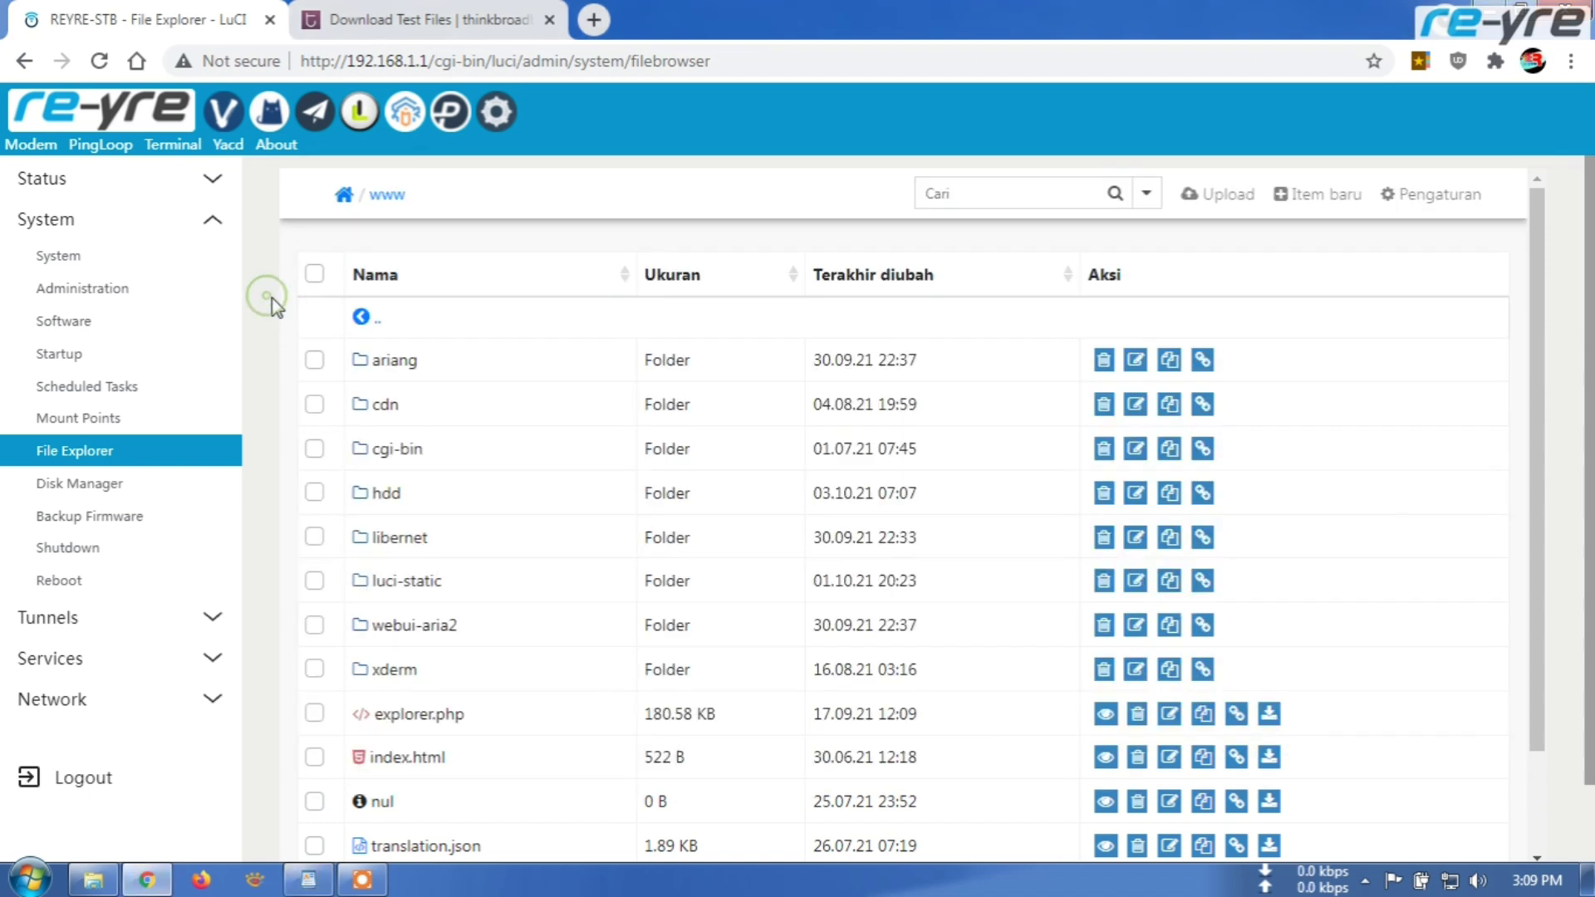
click(169, 147)
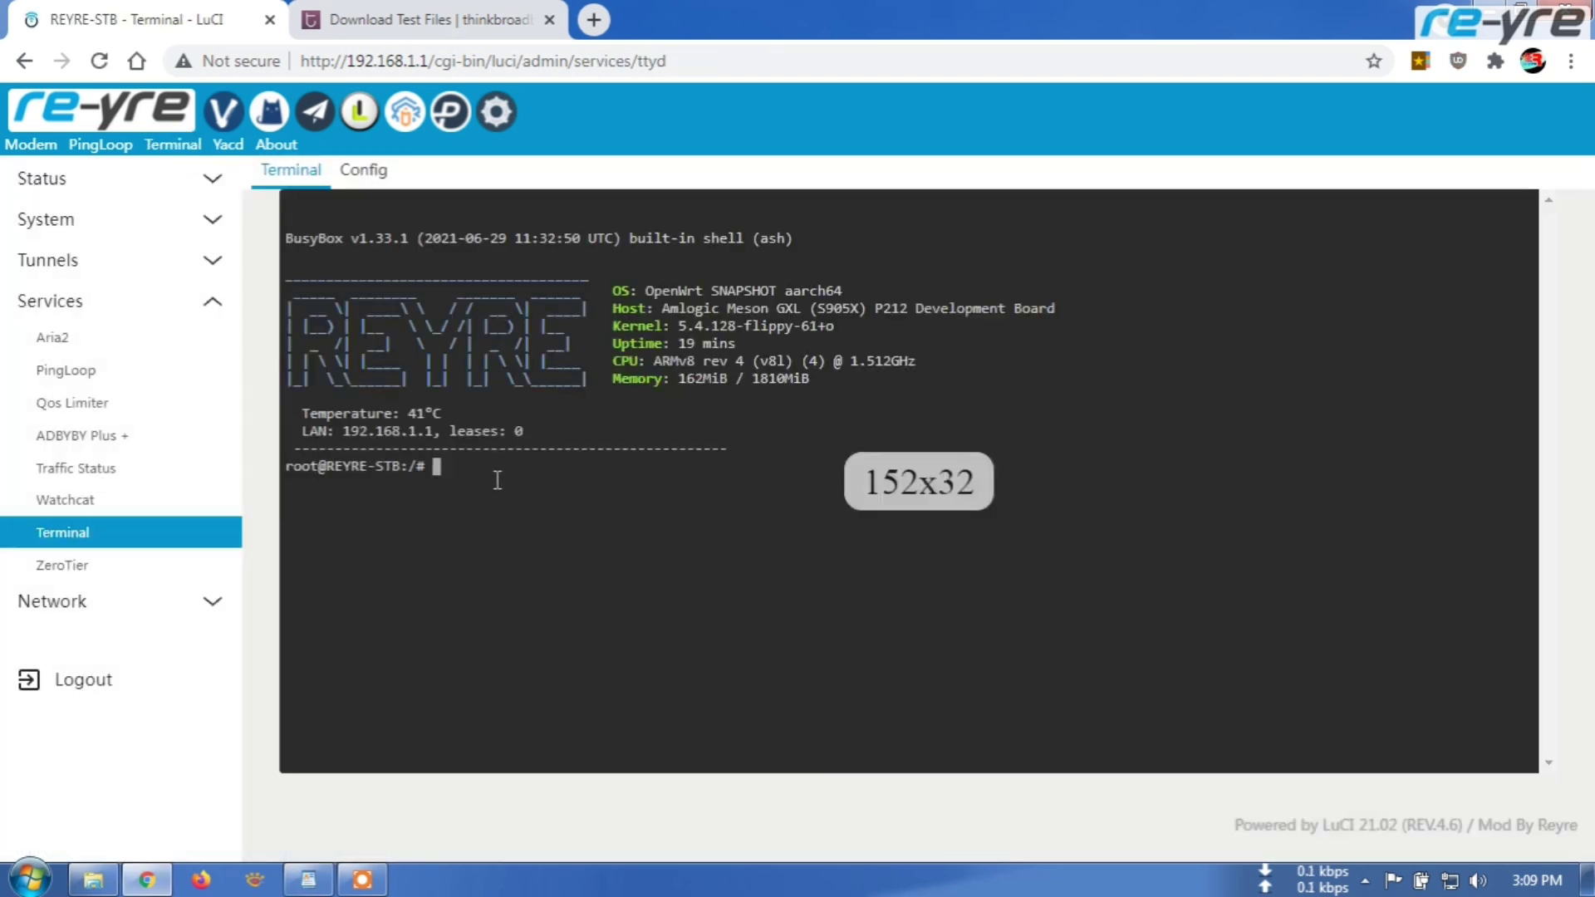
right_click(495, 480)
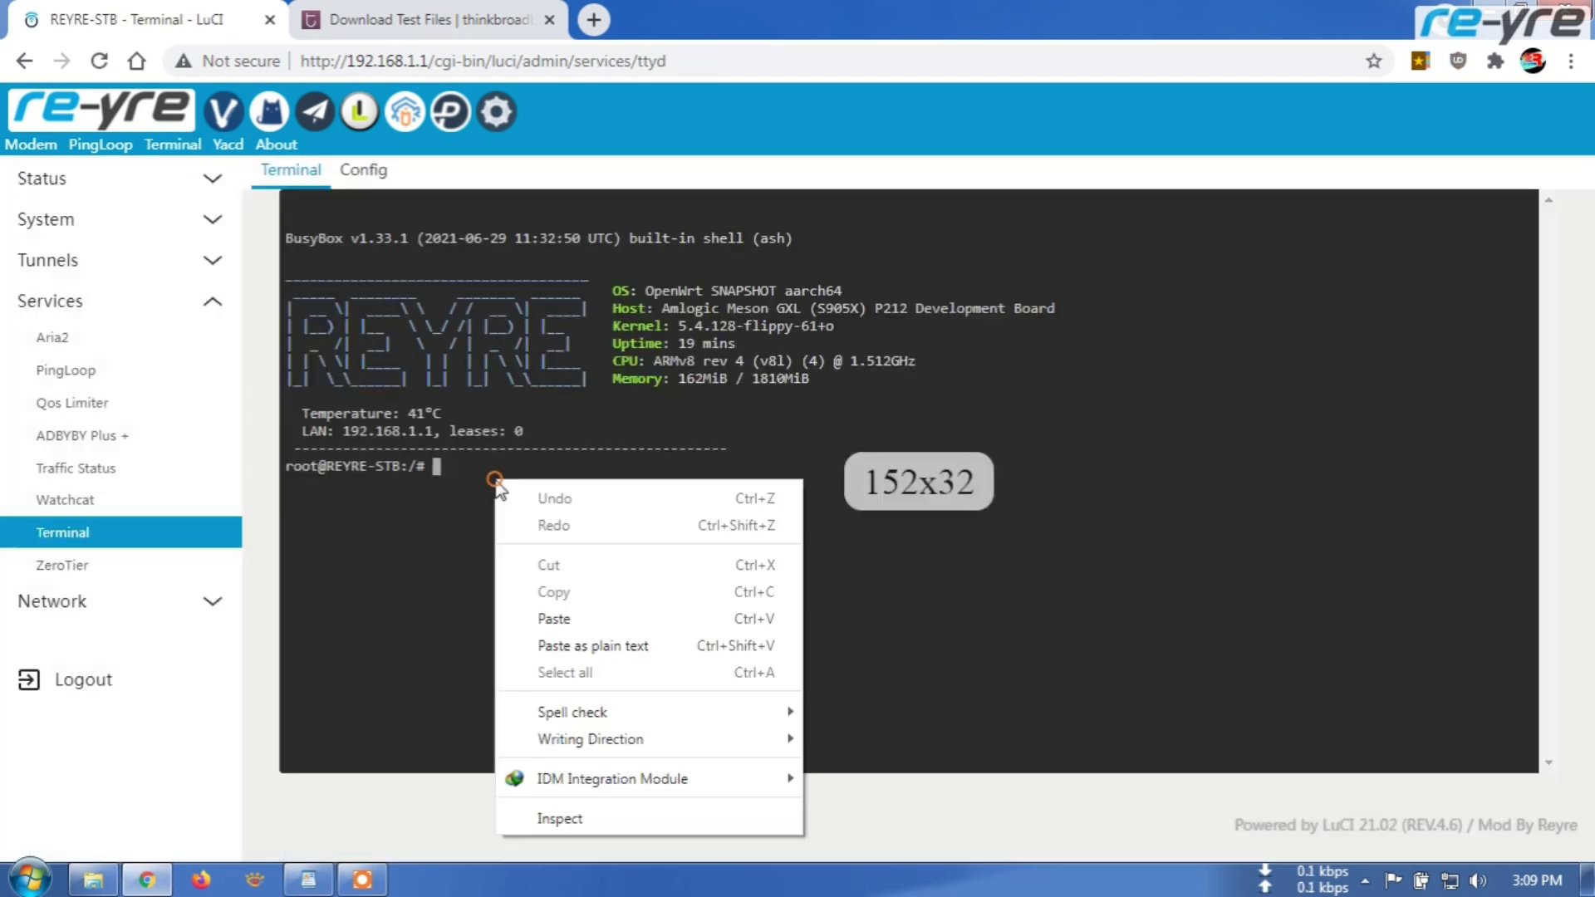
click(565, 619)
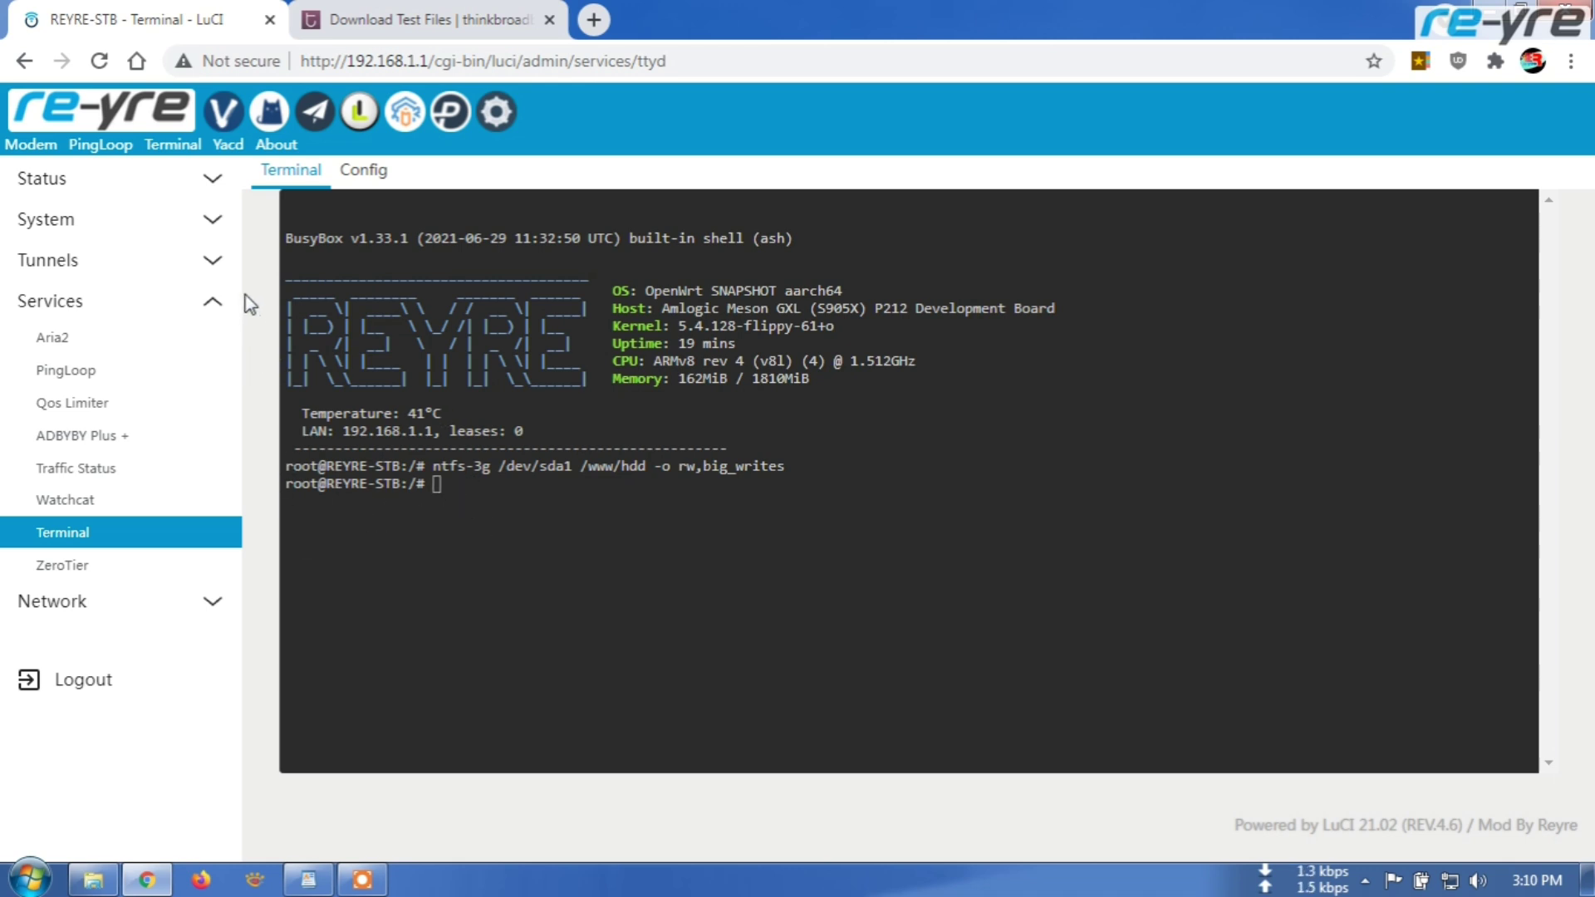
Step: Check the mounted file systems on the Mount Points page and highlight the /www/hdd mount point of /dev/sda1
click(222, 225)
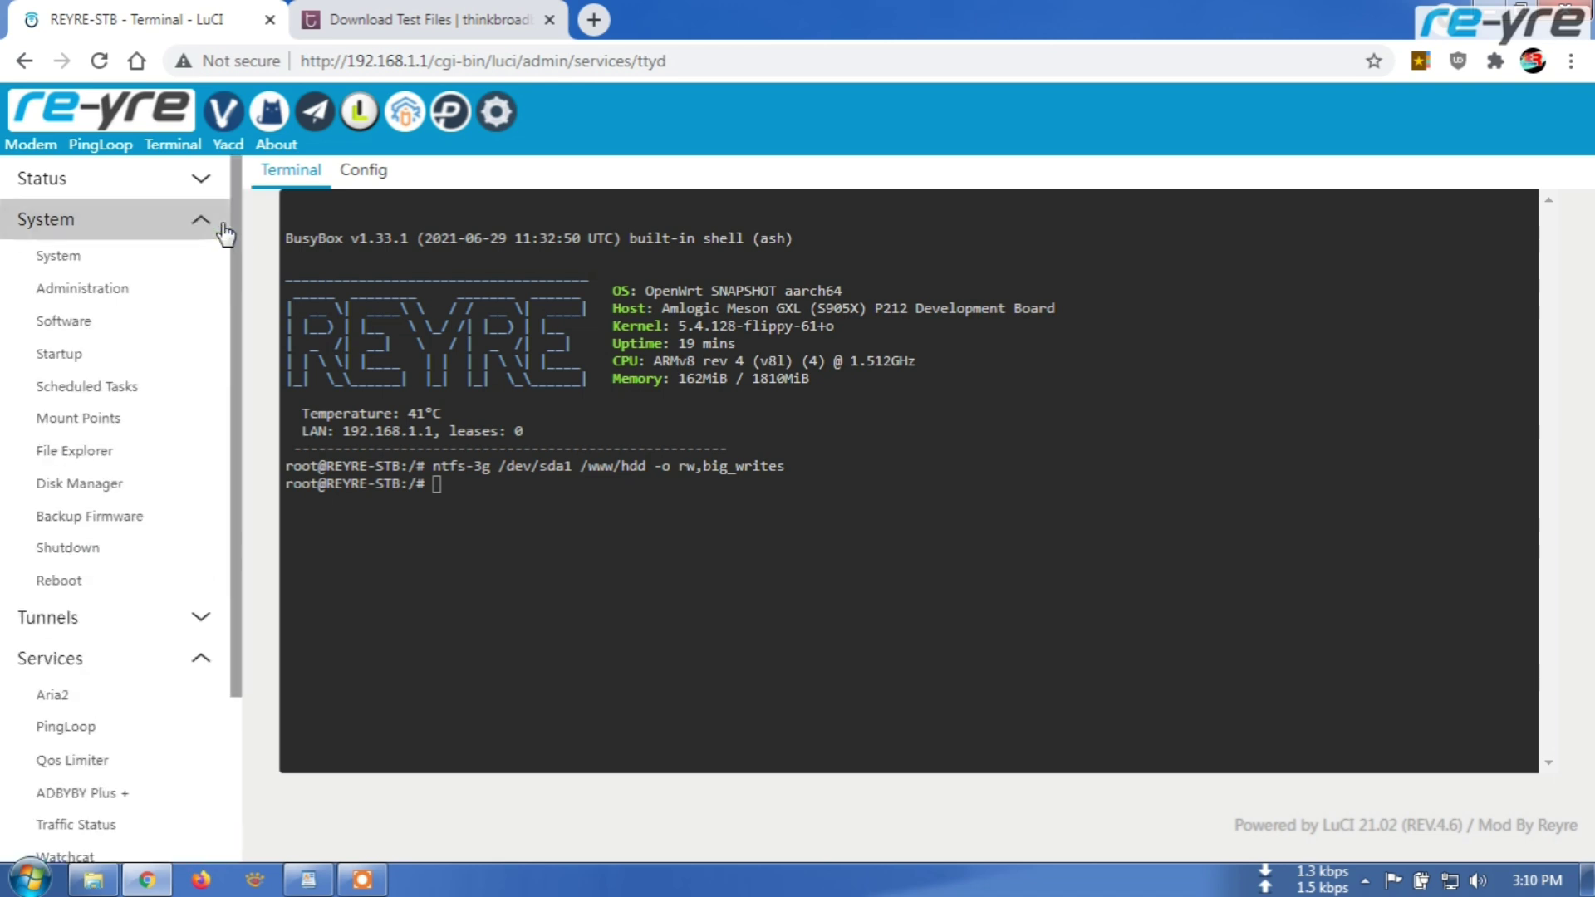
click(101, 417)
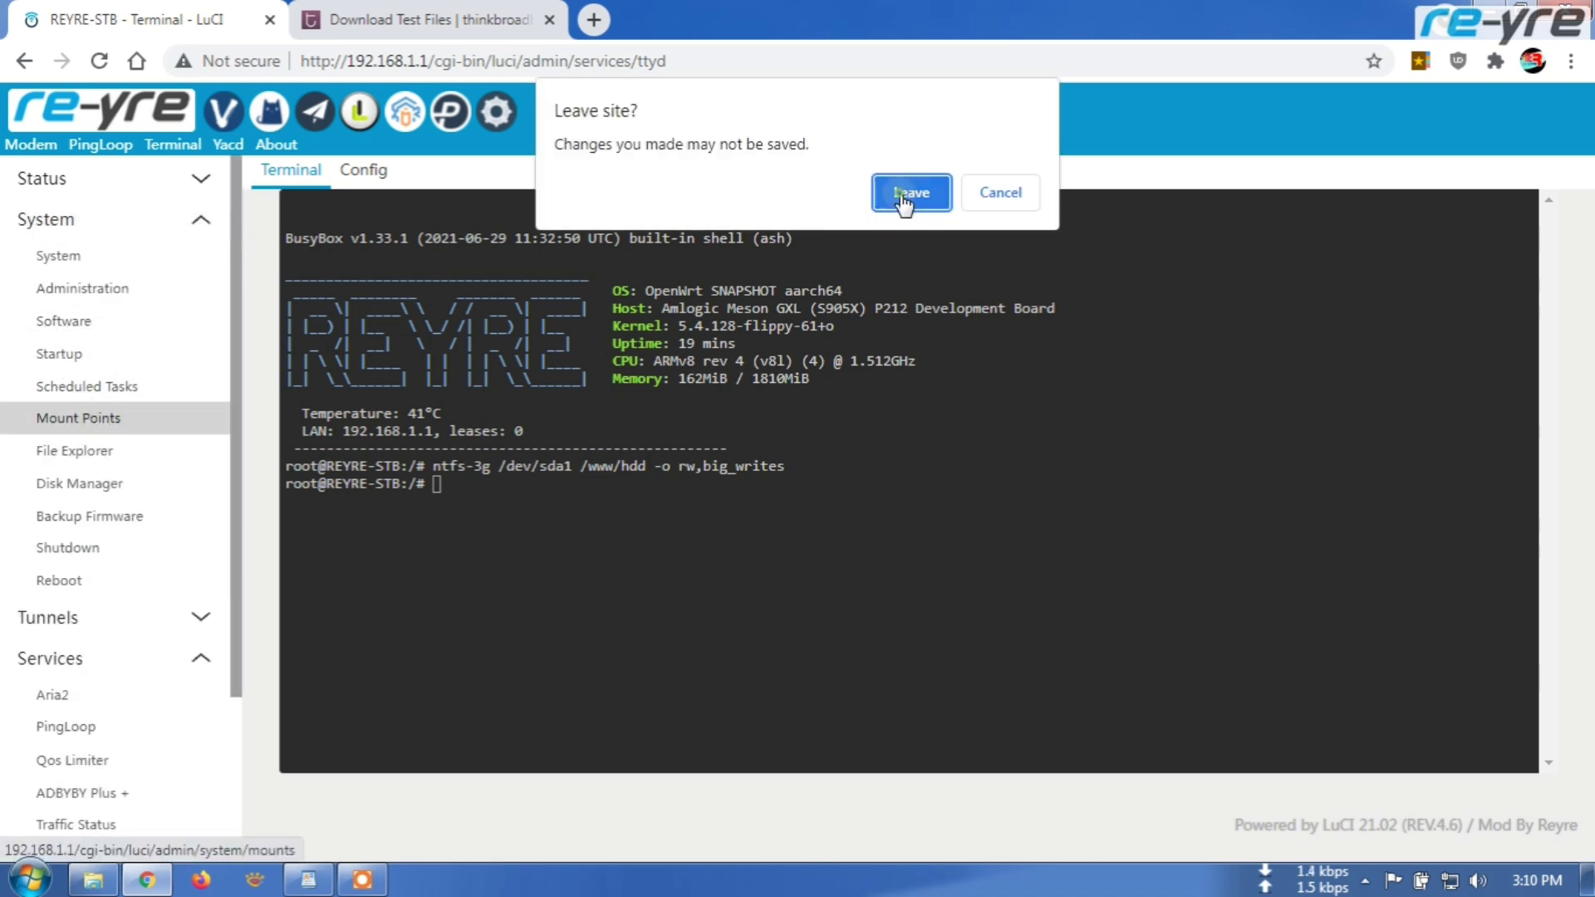
click(911, 193)
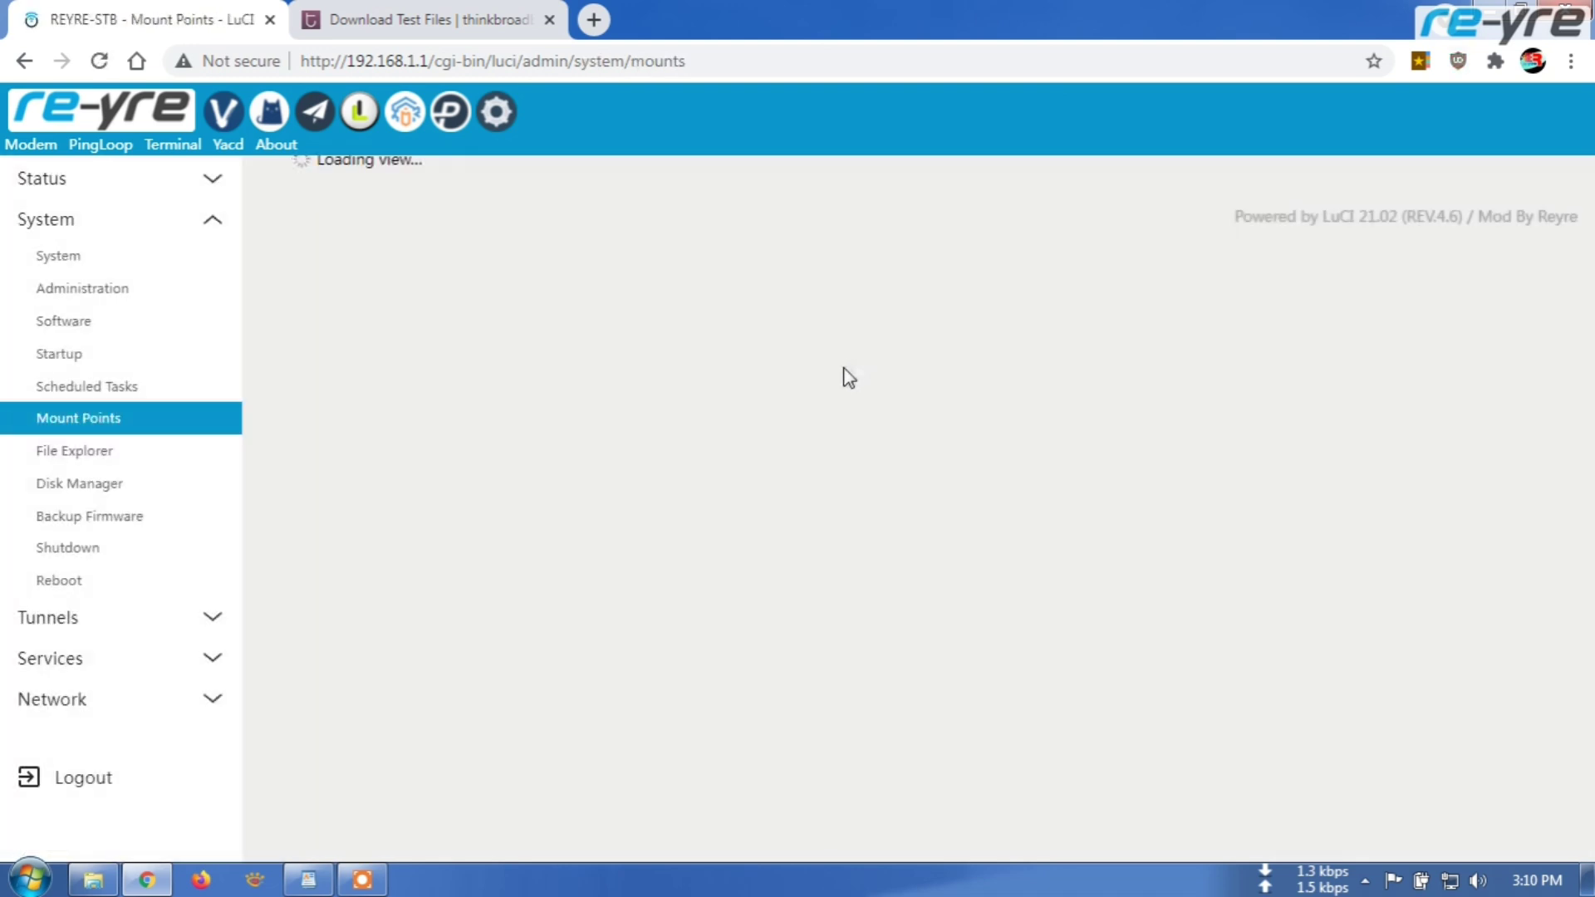
scroll(814, 422, down, 7)
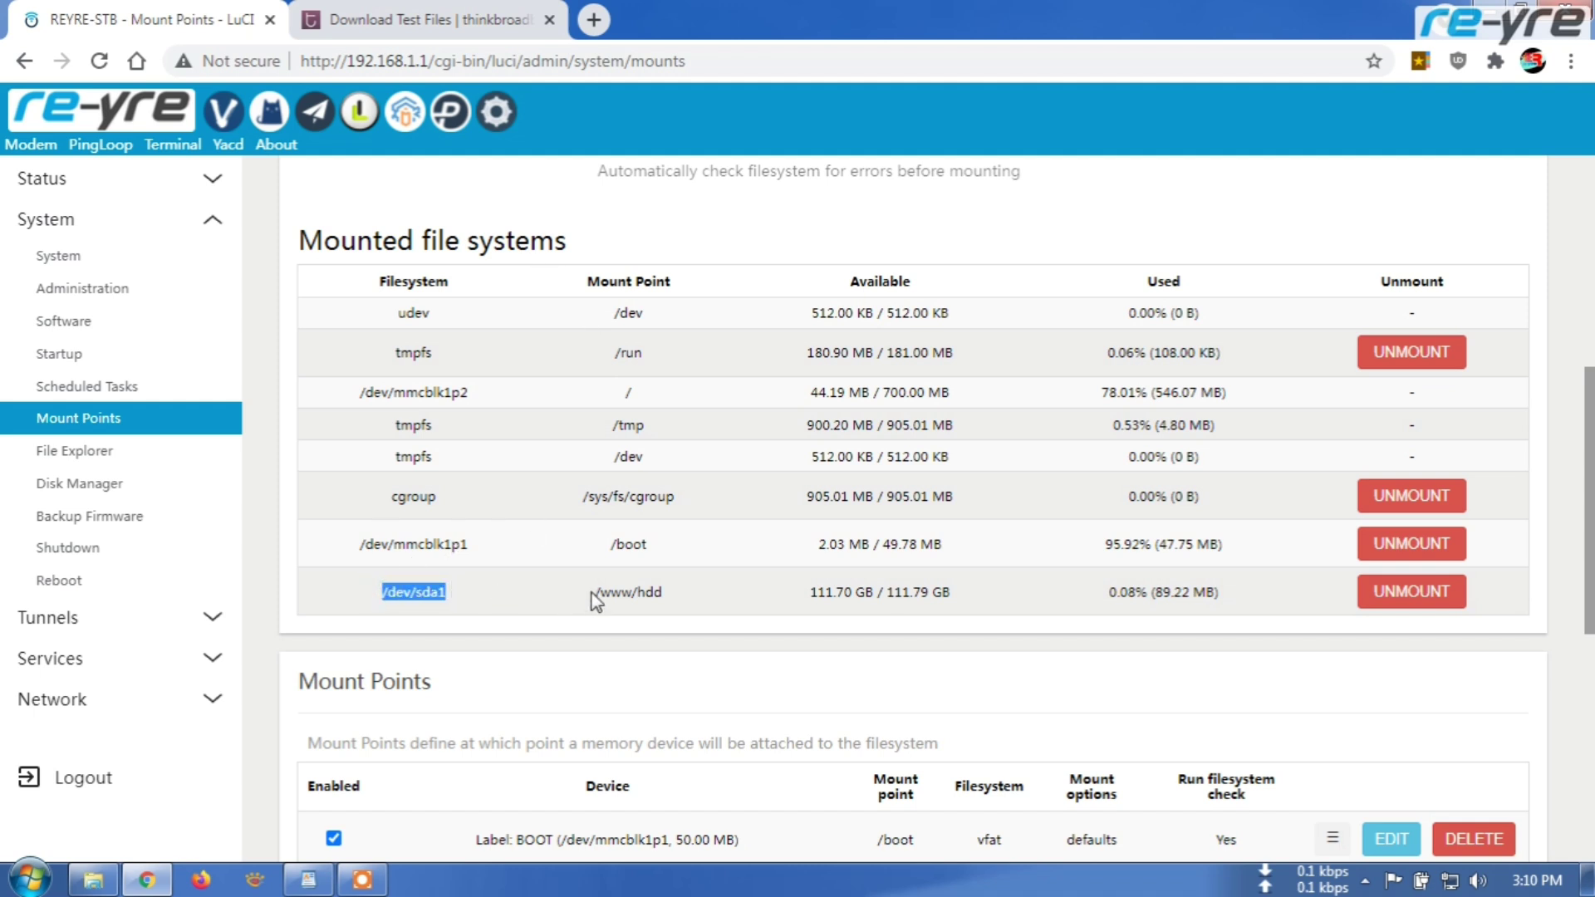
drag(590, 592, 681, 591)
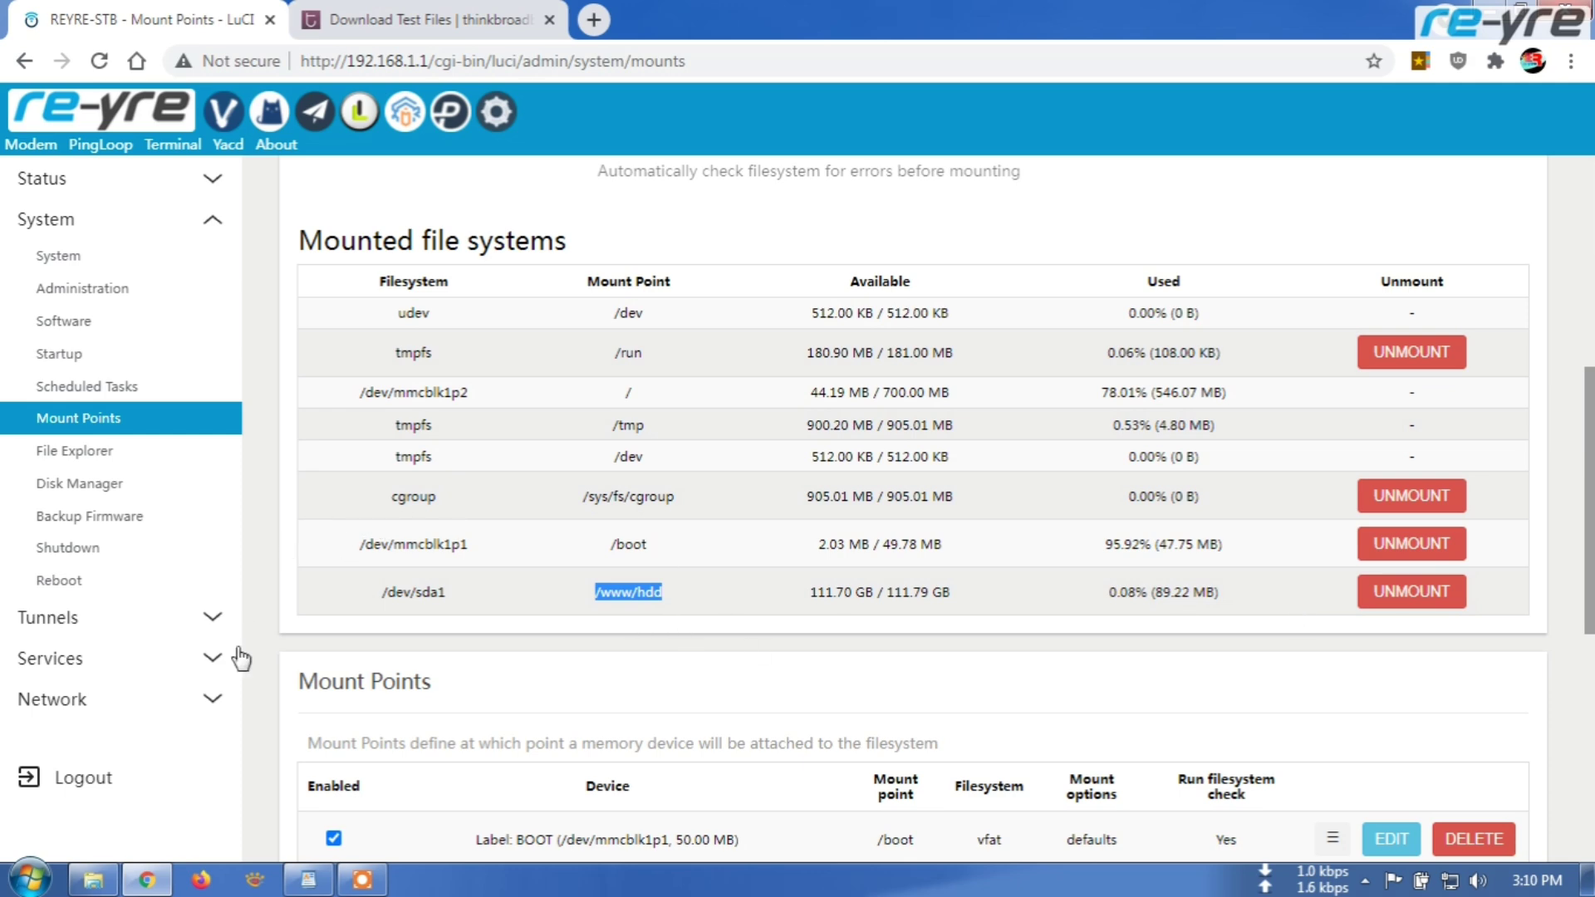
Step: Open the router's Aria2 service configuration and launch its WEBUI-ARIA2 web interface
click(214, 663)
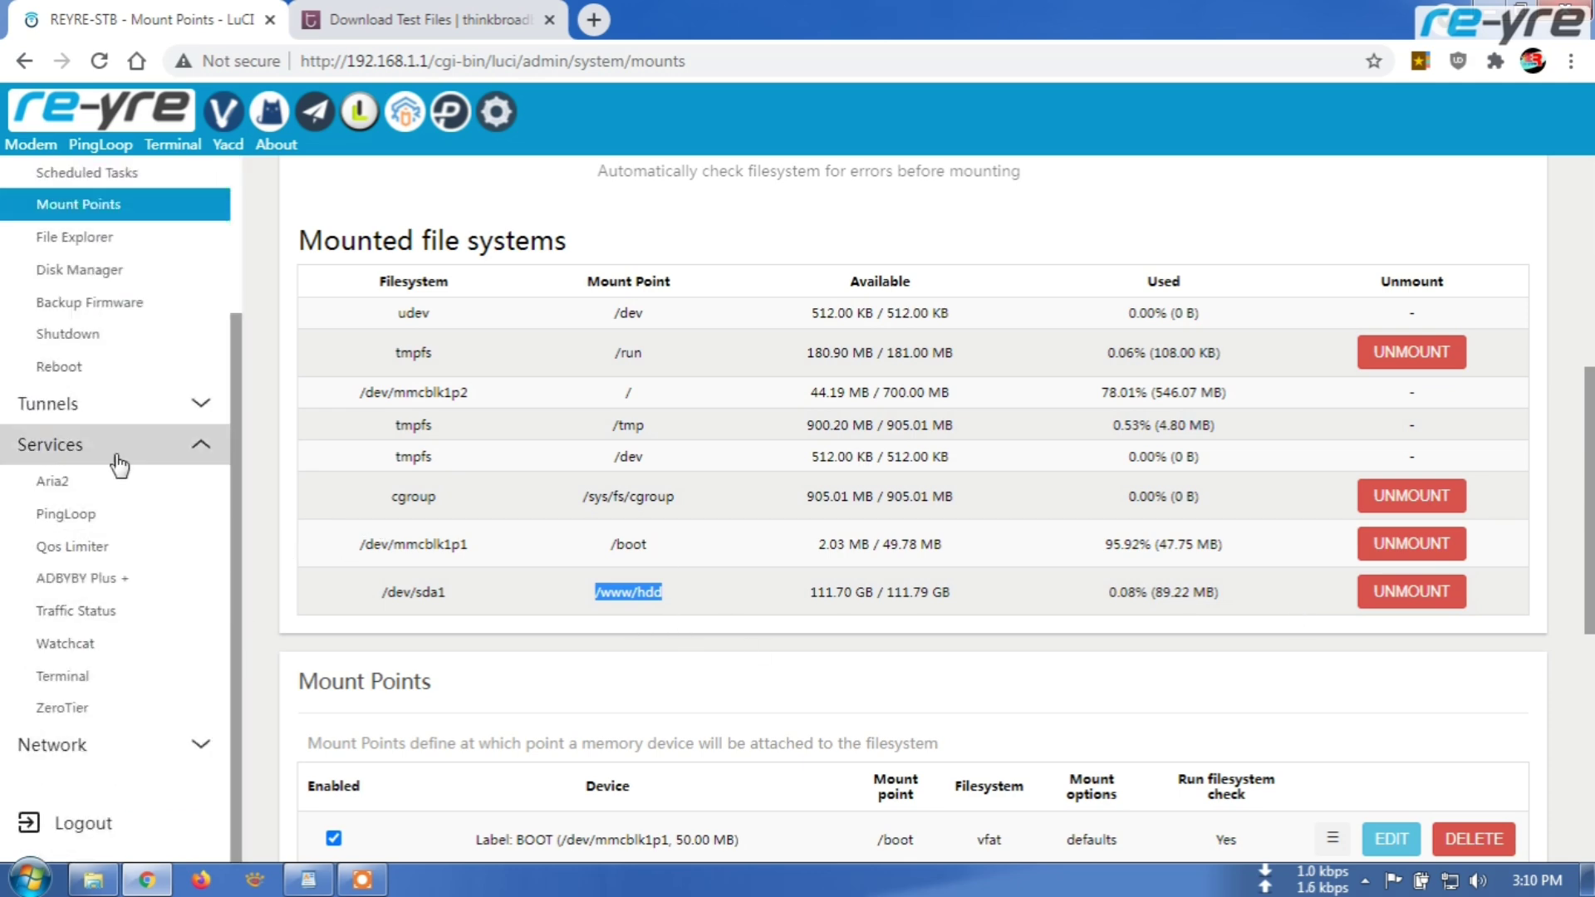
click(75, 486)
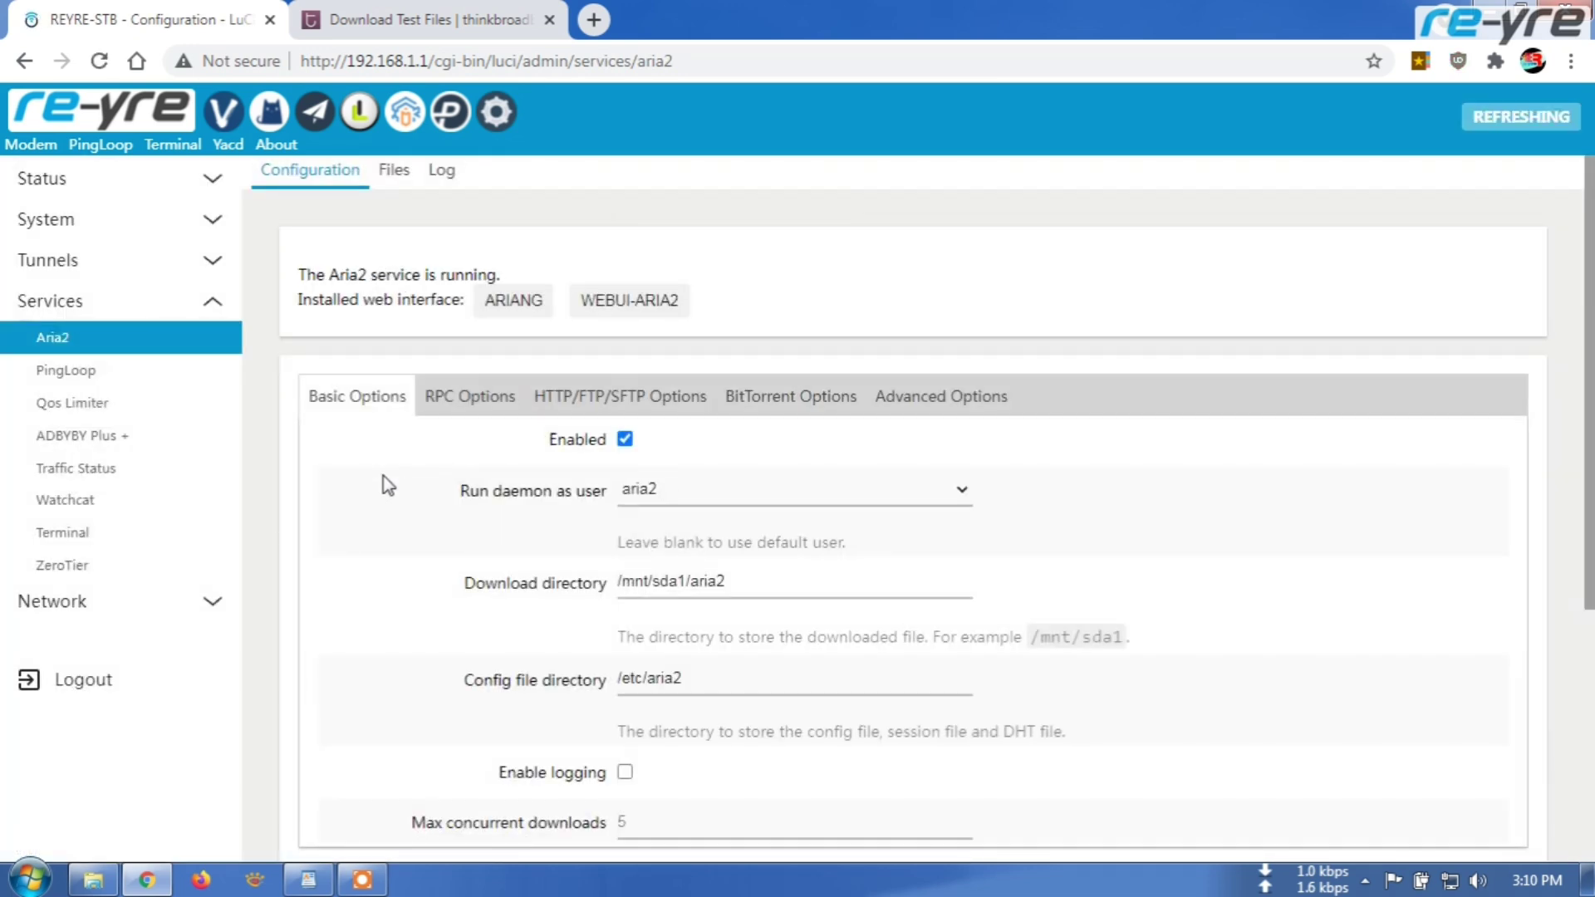
click(627, 299)
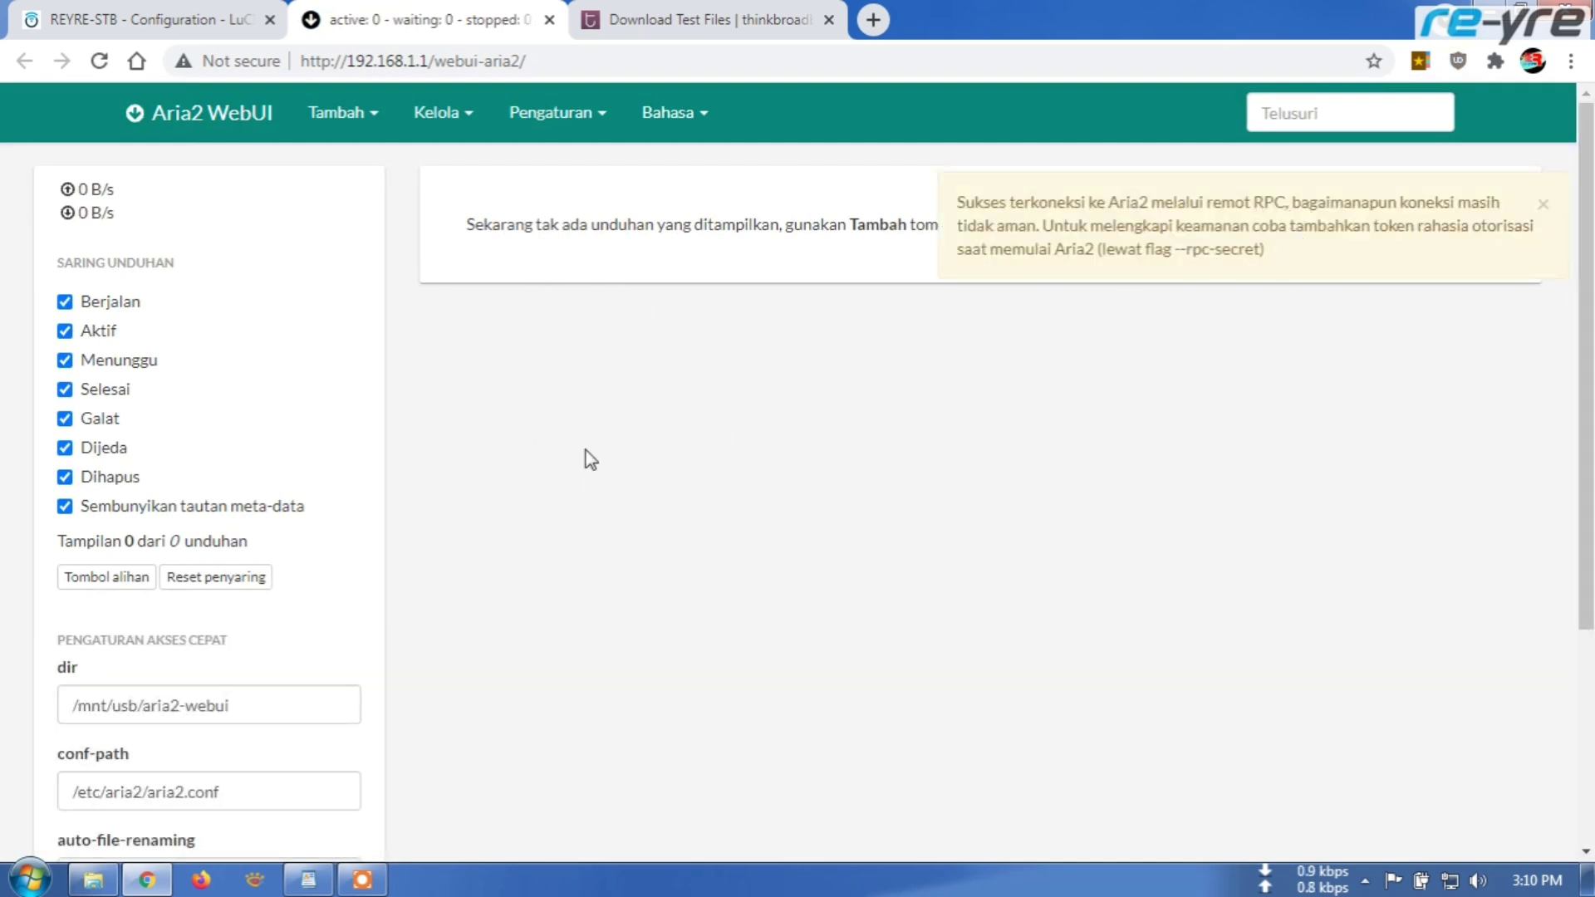
Step: Set the Aria2 quick-access dir to /www/hdd and max-connection-per-server to 16, and save the settings
scroll(588, 461, down, 3)
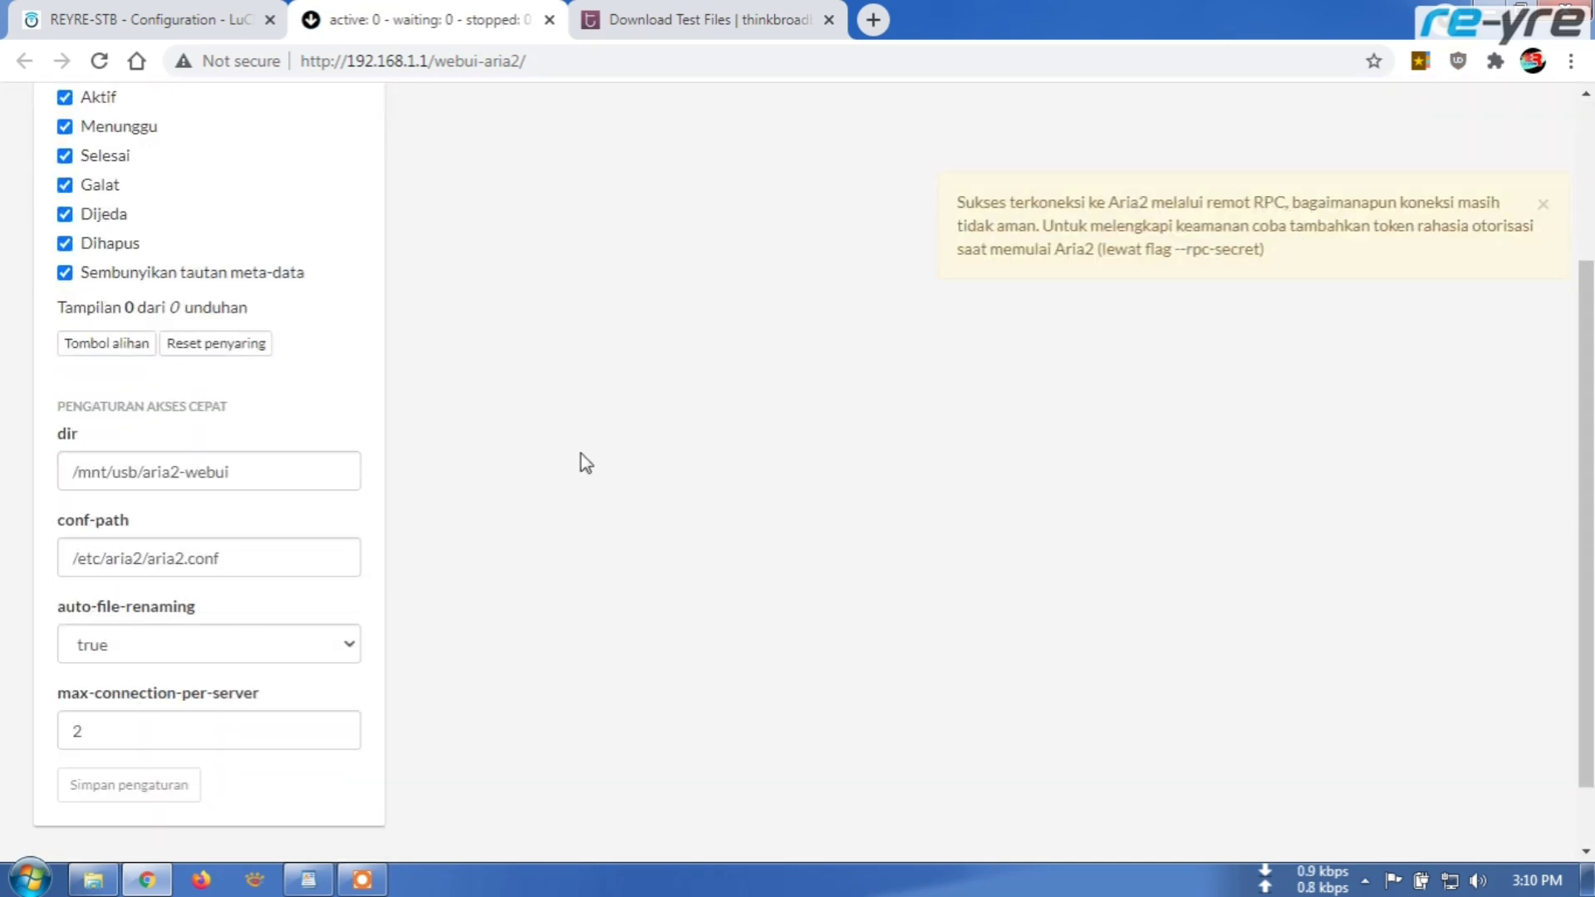
triple_click(82, 471)
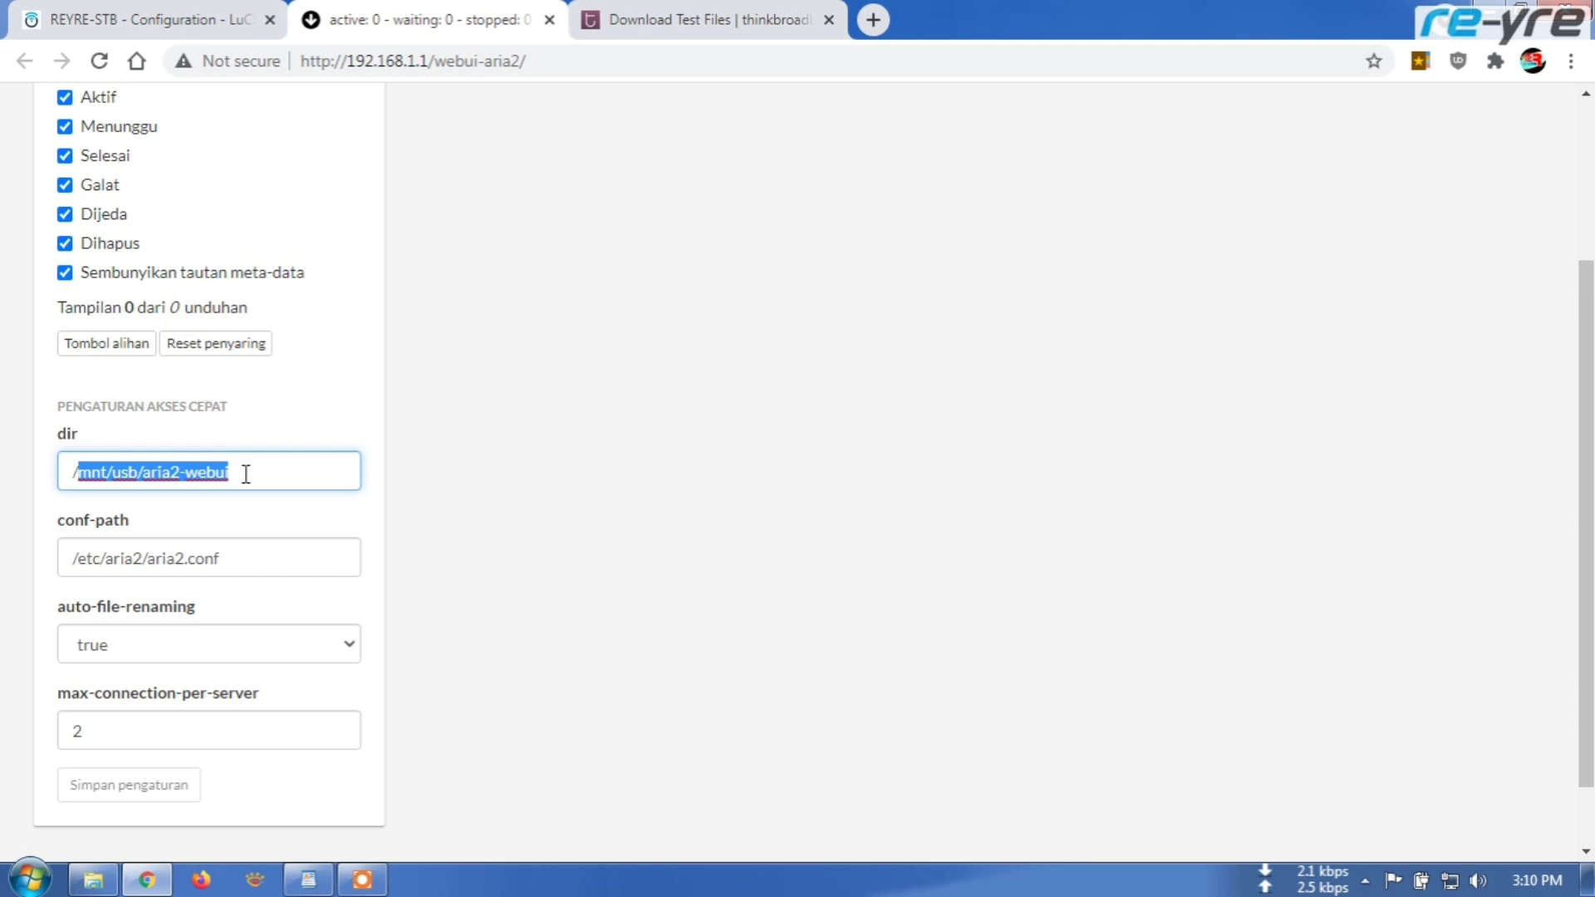
text(www/hdd)
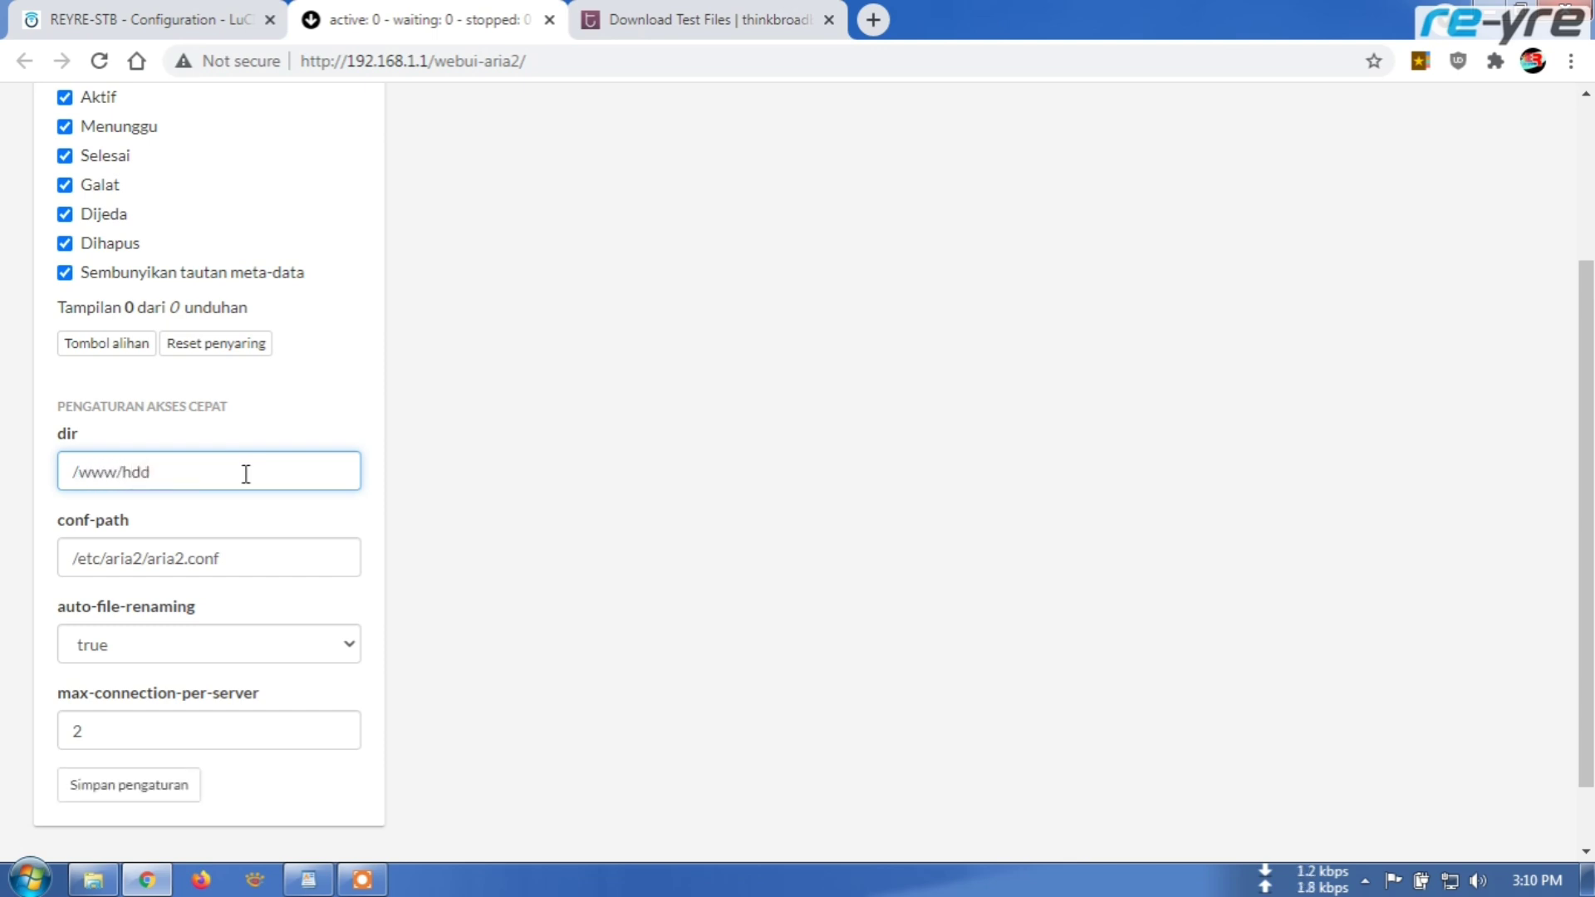
triple_click(69, 731)
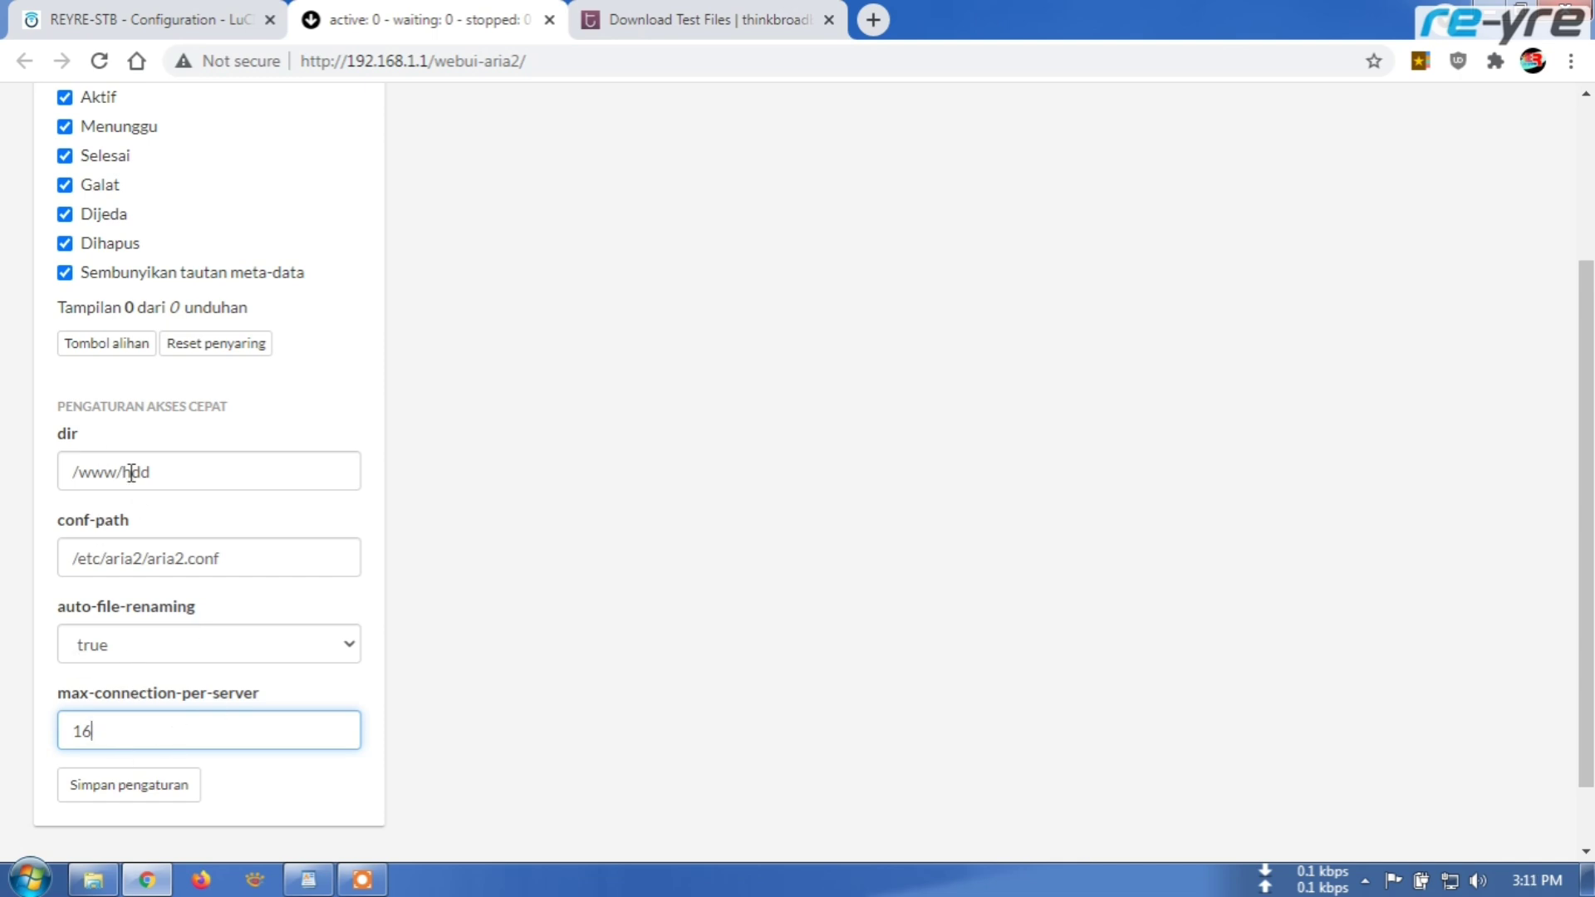
click(128, 785)
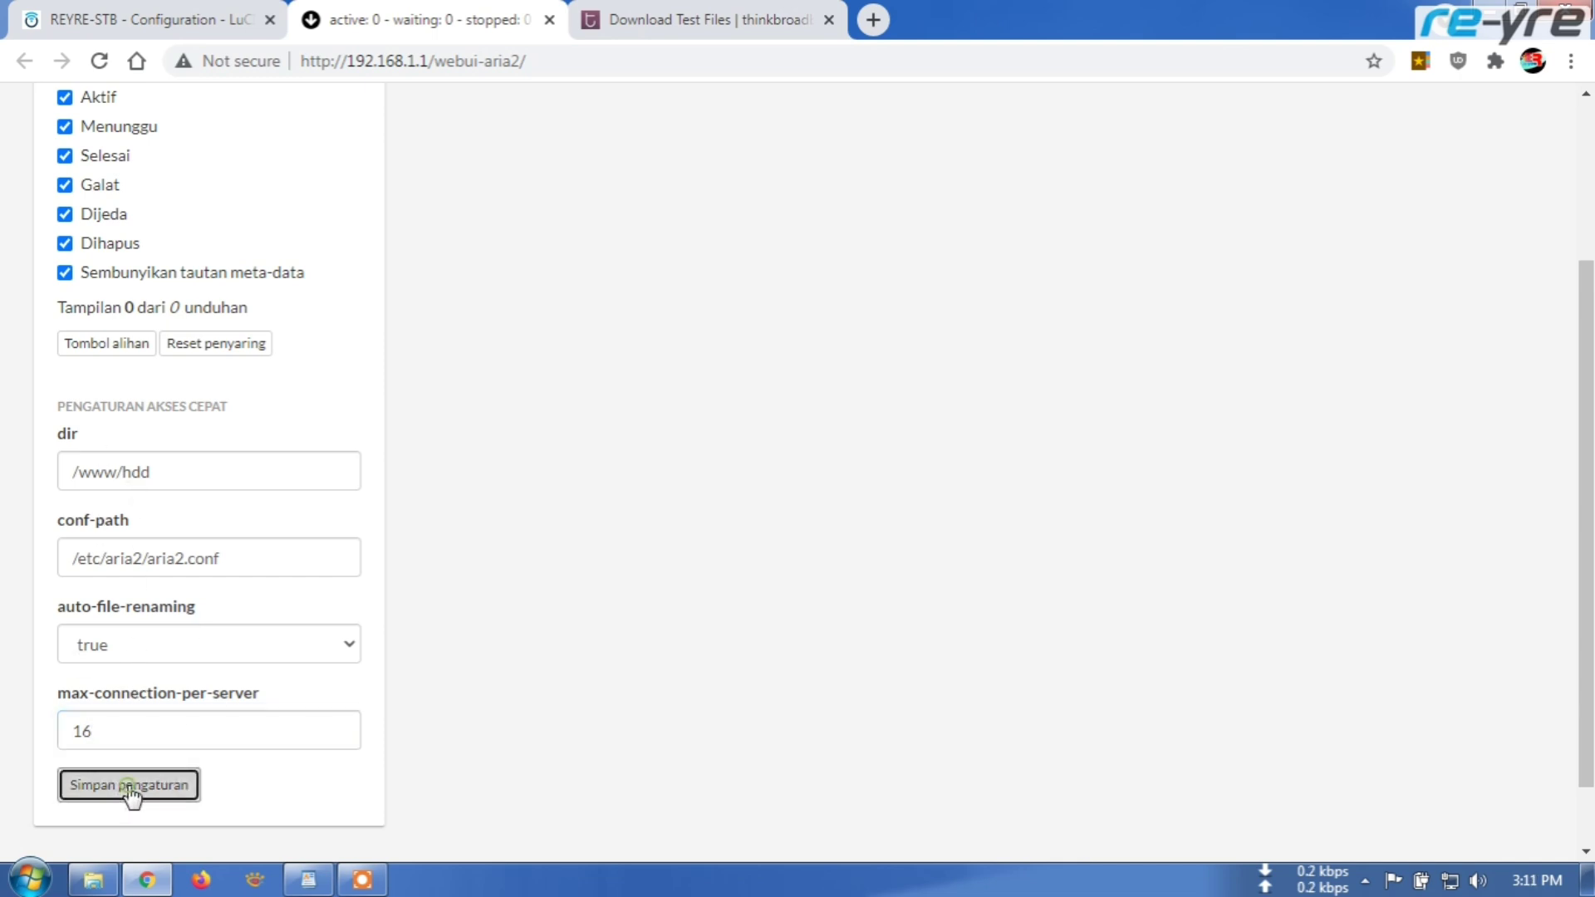
click(129, 786)
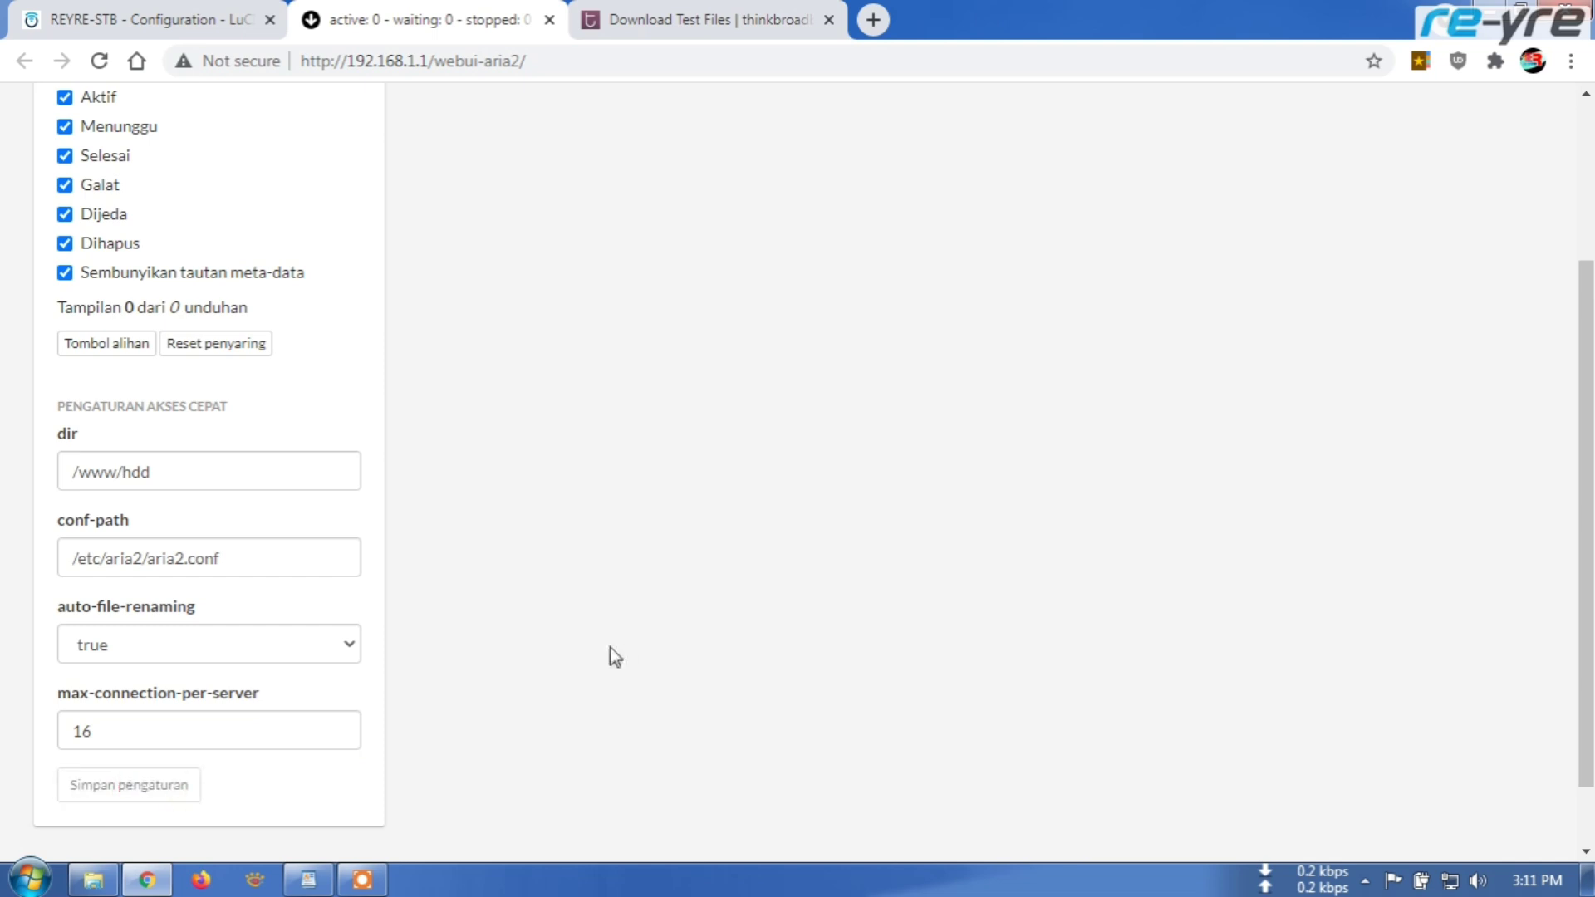
Step: Copy the link address of the 5MB test file's IPv4 port 80 download on the thinkbroadband page
click(683, 18)
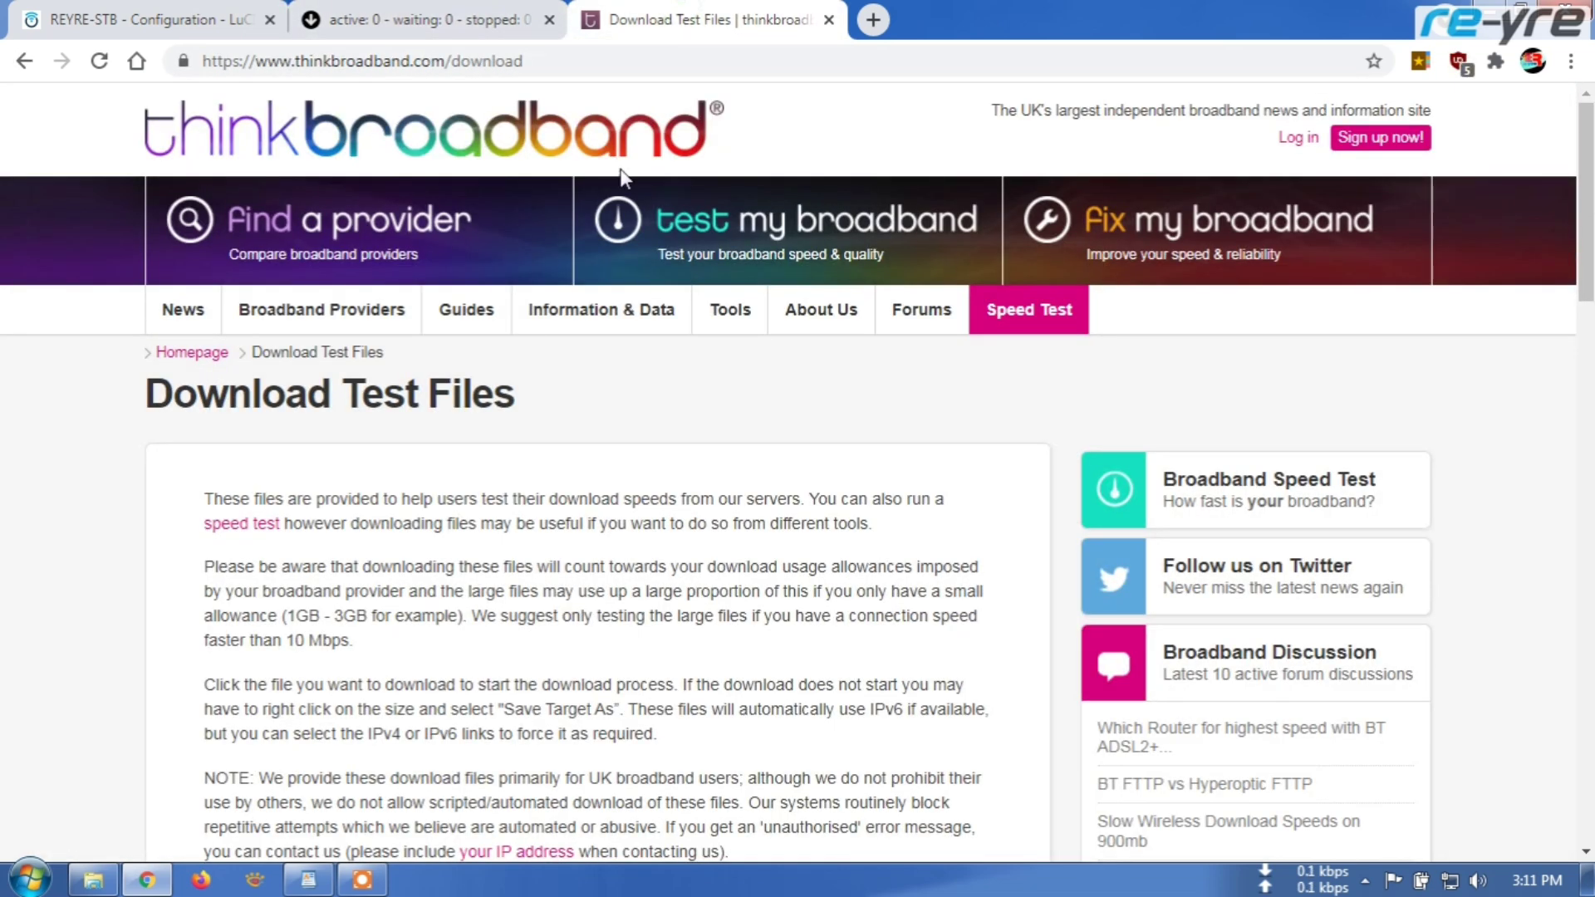
scroll(665, 456, down, 10)
scroll(668, 461, down, 8)
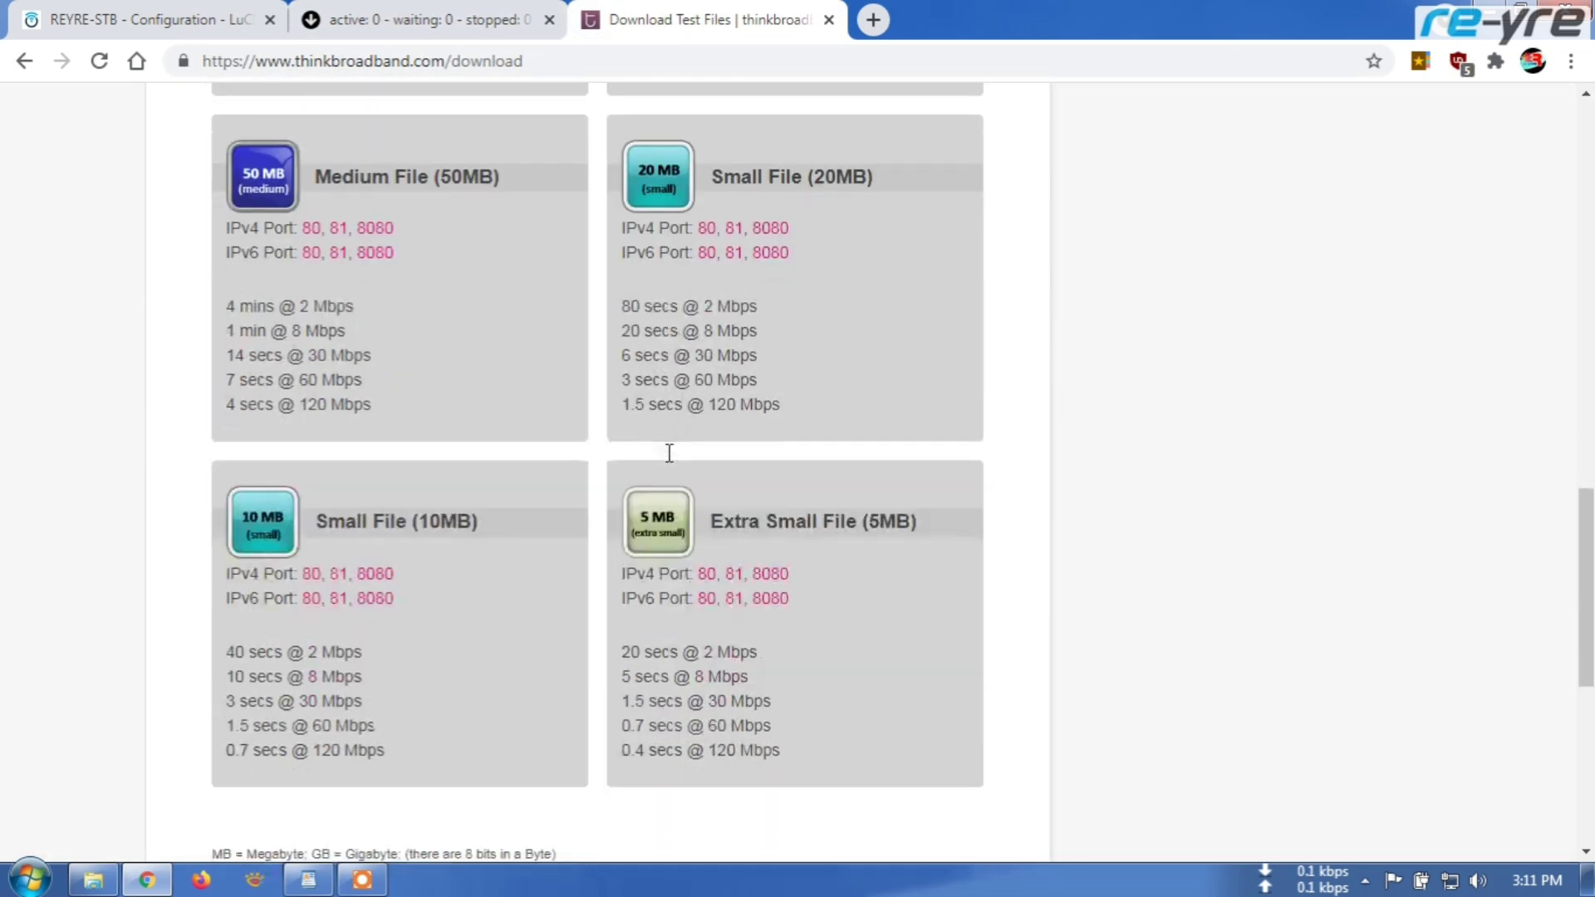
right_click(708, 575)
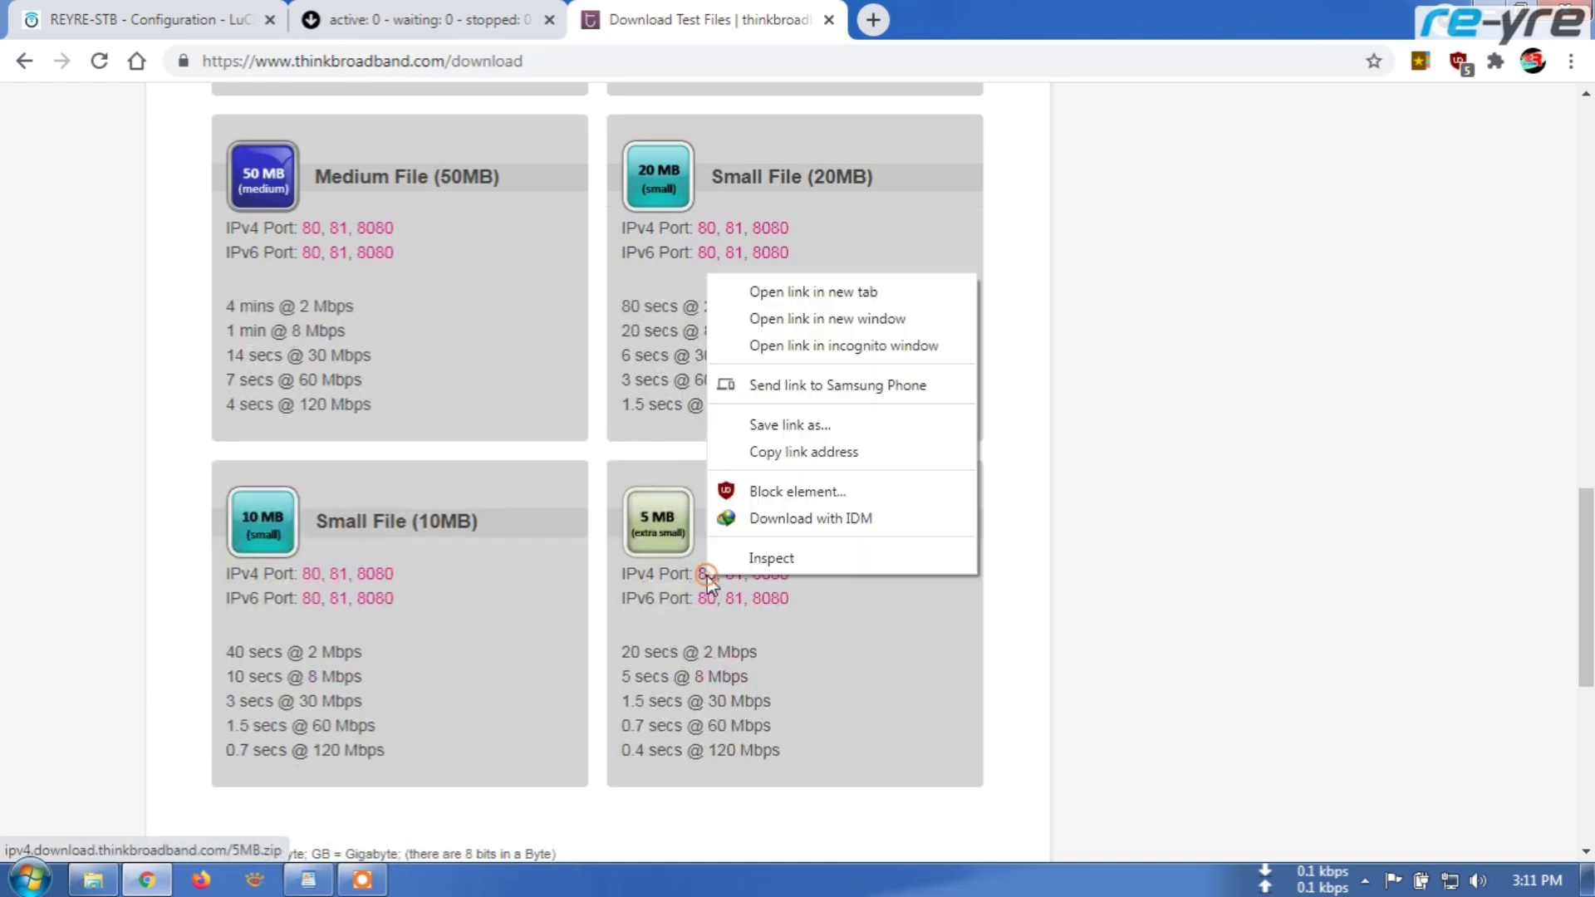
click(836, 452)
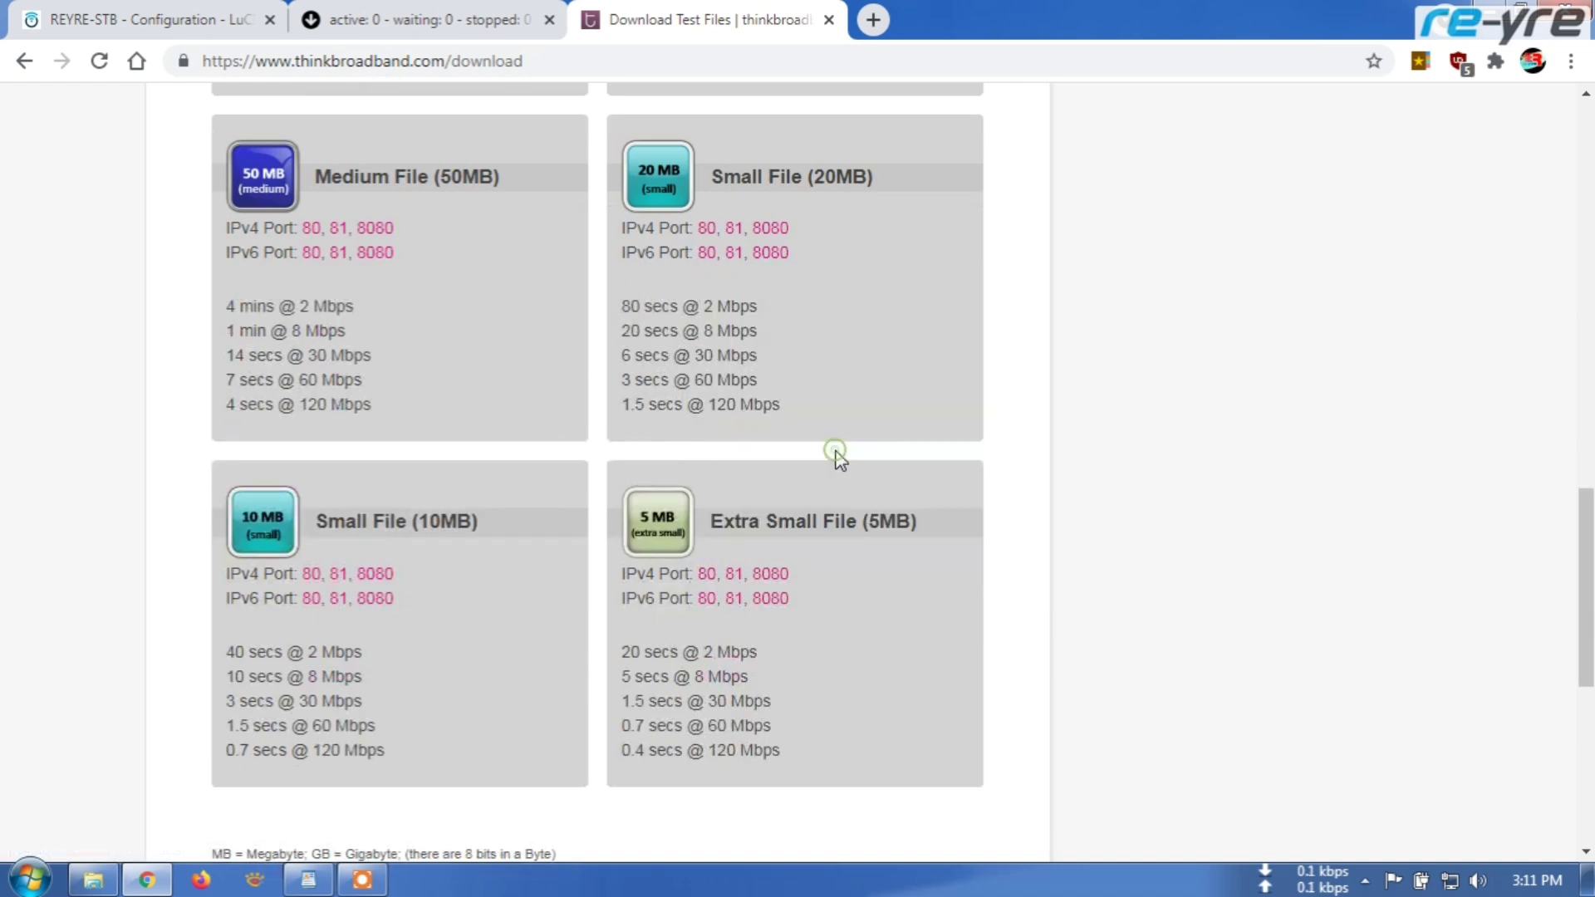
click(400, 17)
click(363, 126)
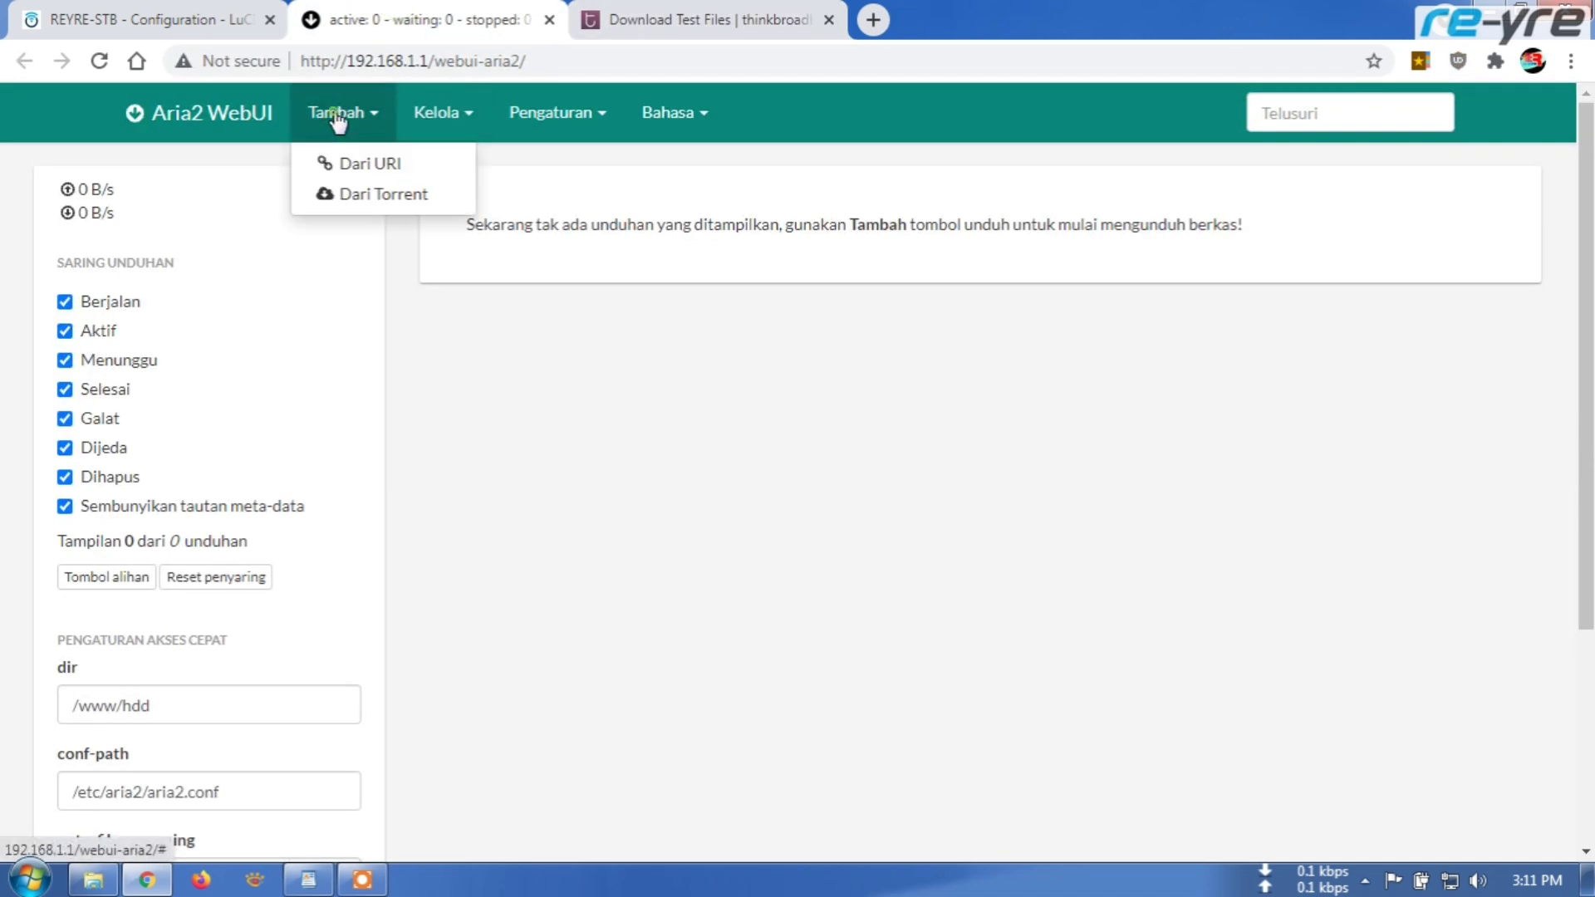
click(358, 165)
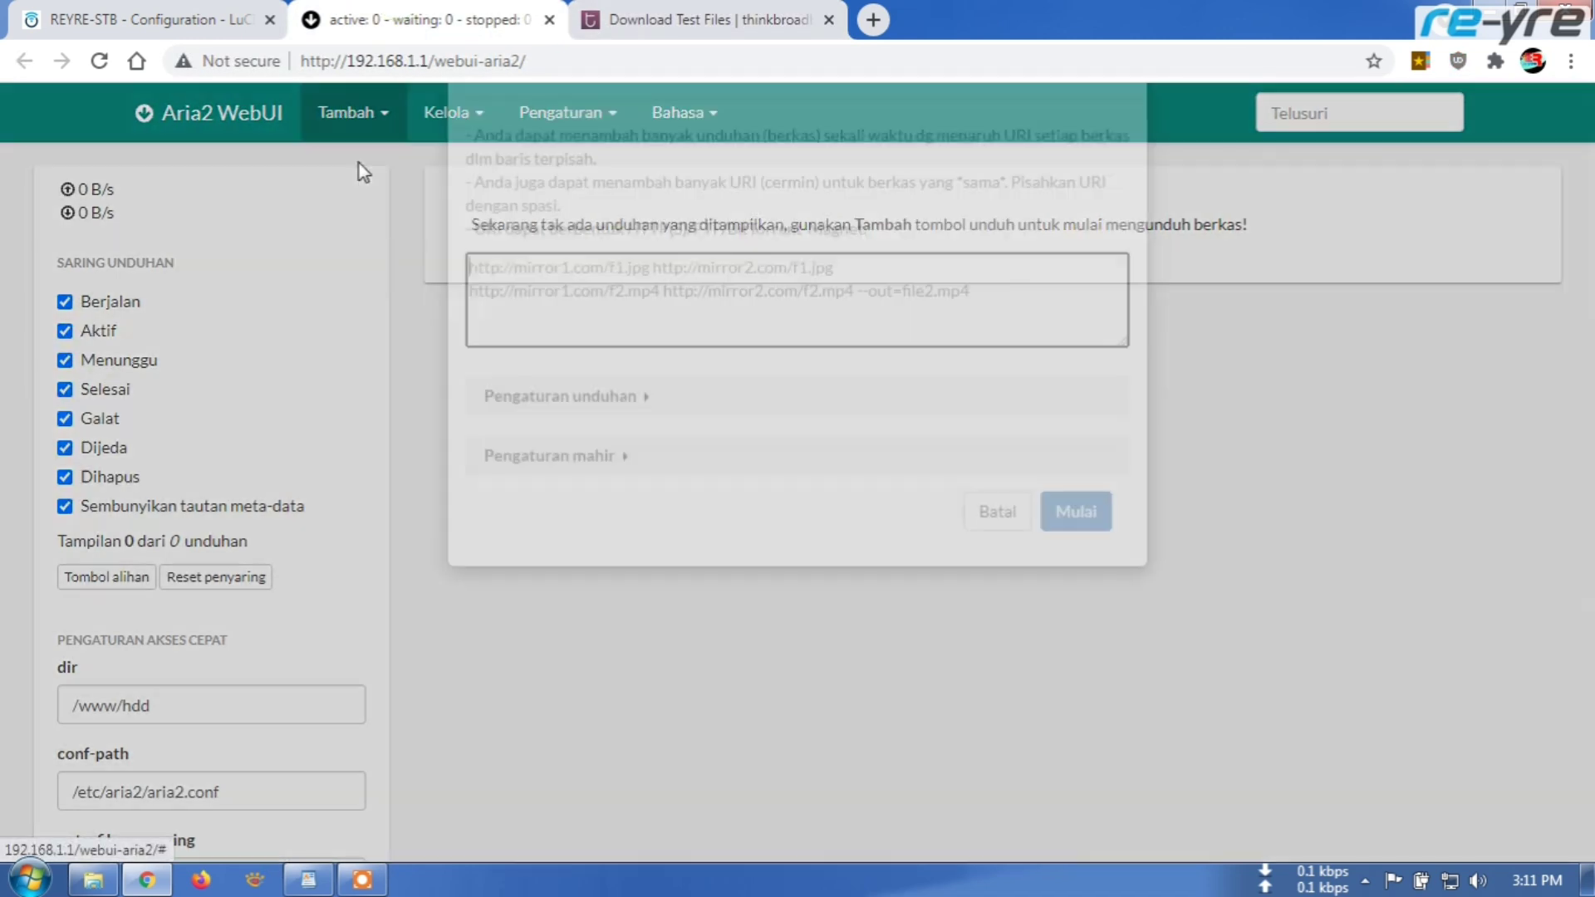
right_click(617, 373)
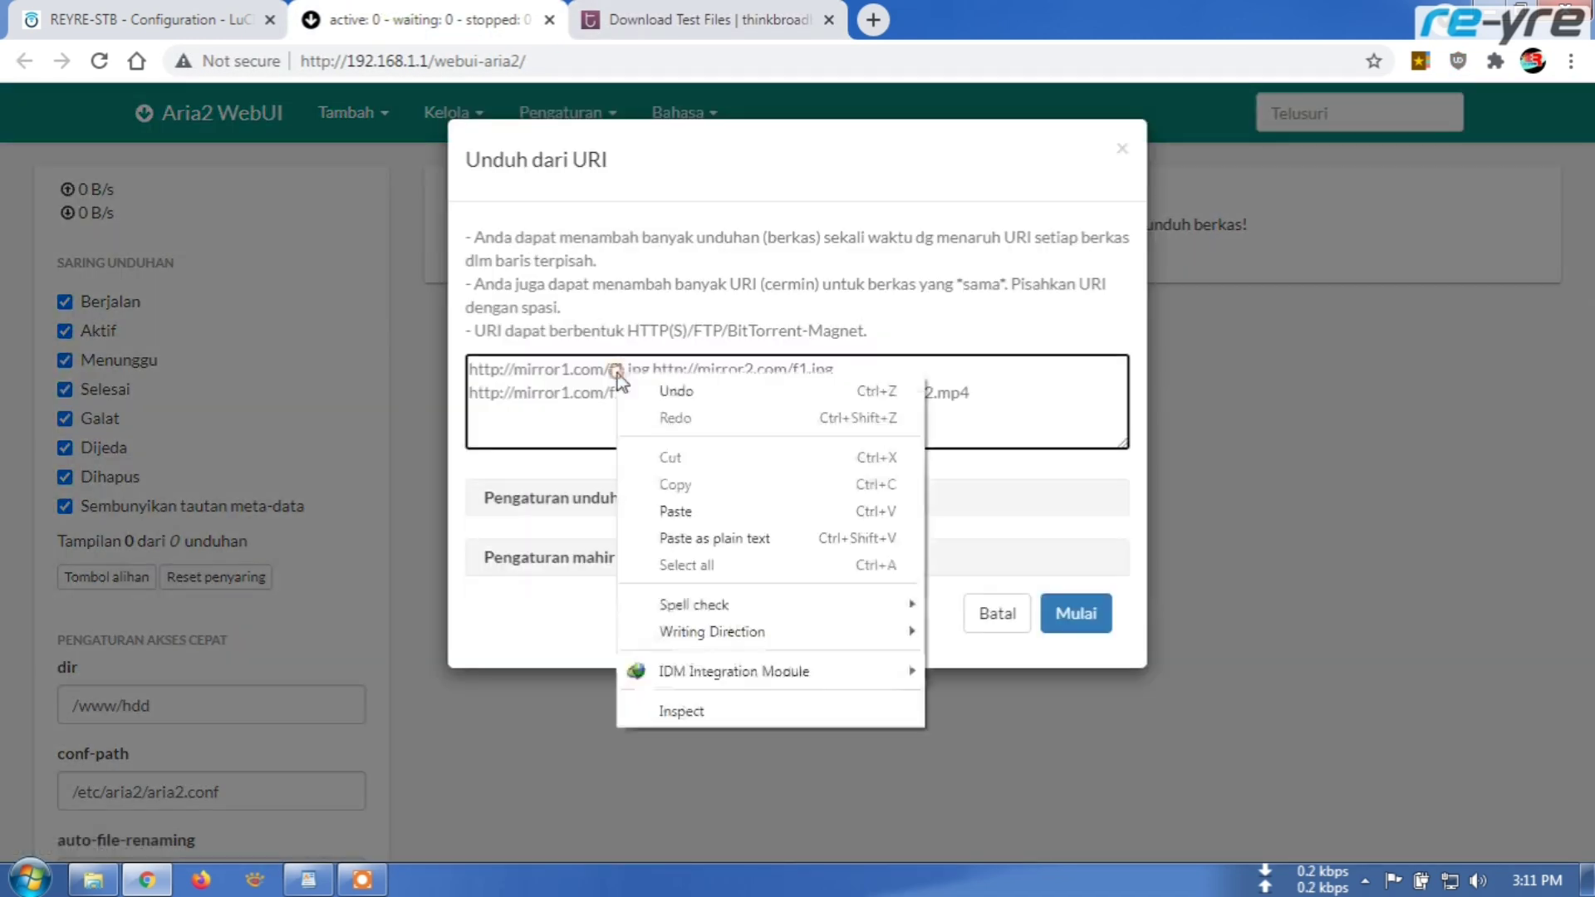
click(693, 510)
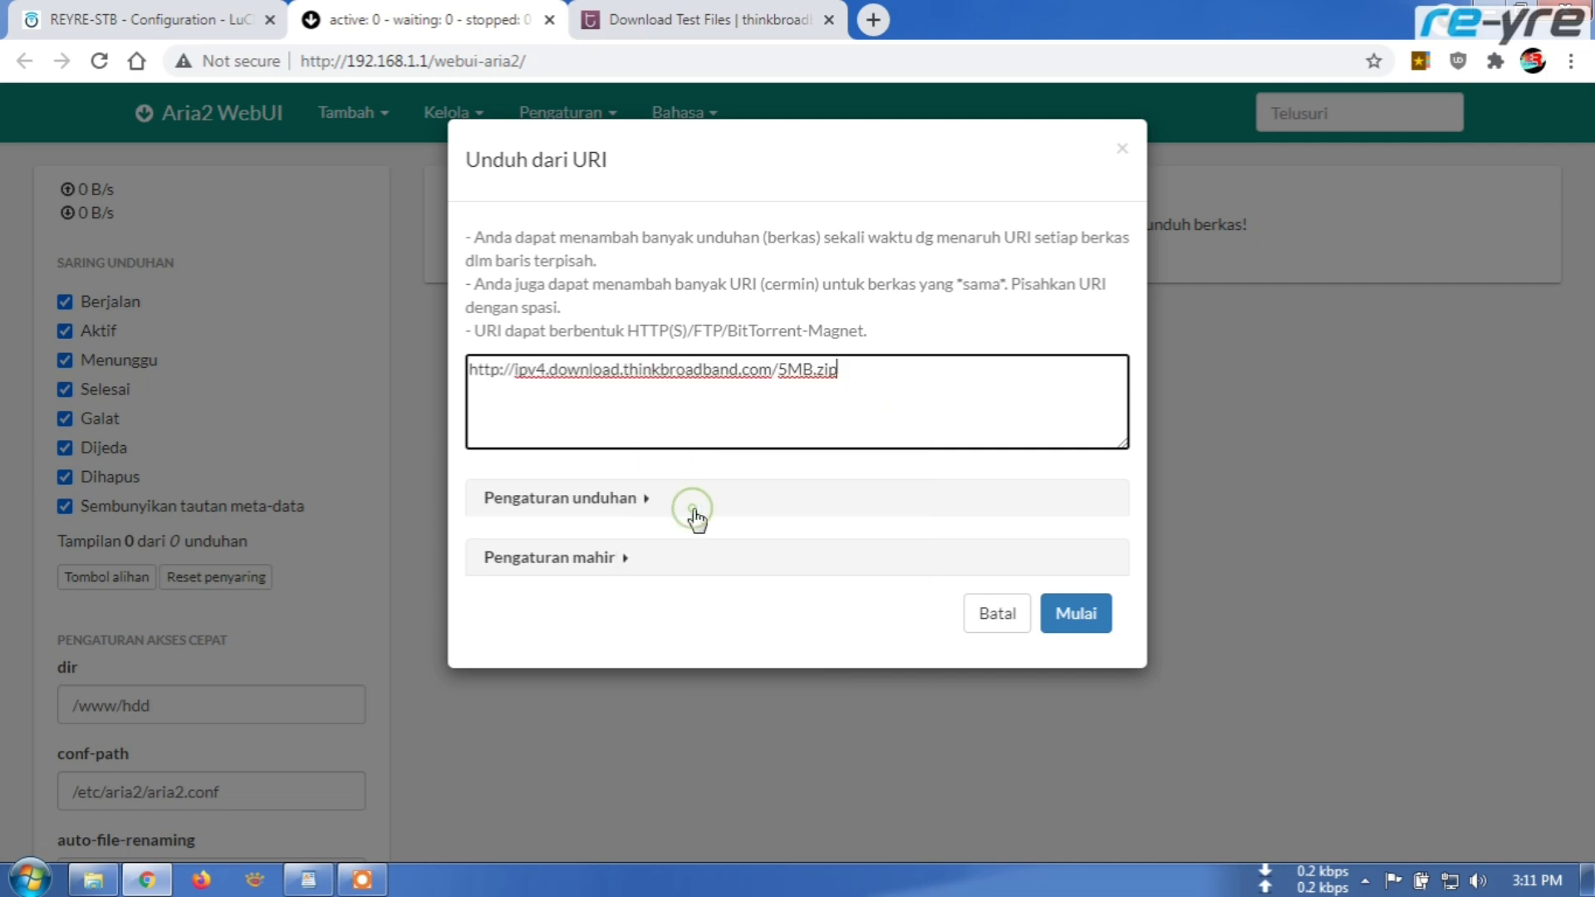
click(1074, 614)
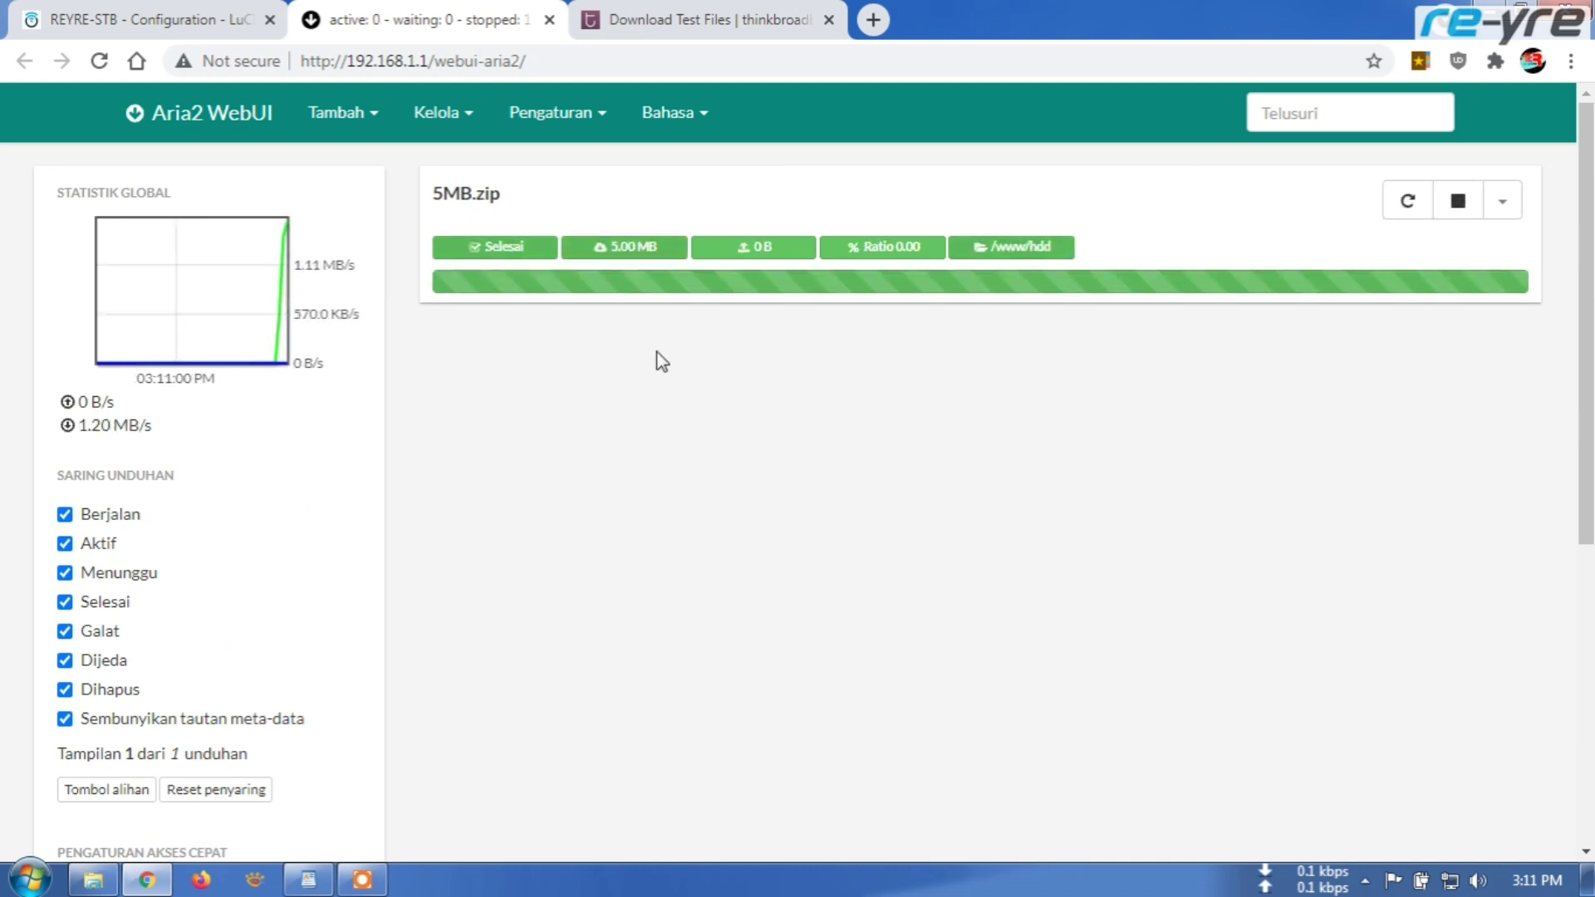
Step: Browse to the www/hdd folder in the router's File Explorer and check for the downloaded 5MB.zip
click(118, 12)
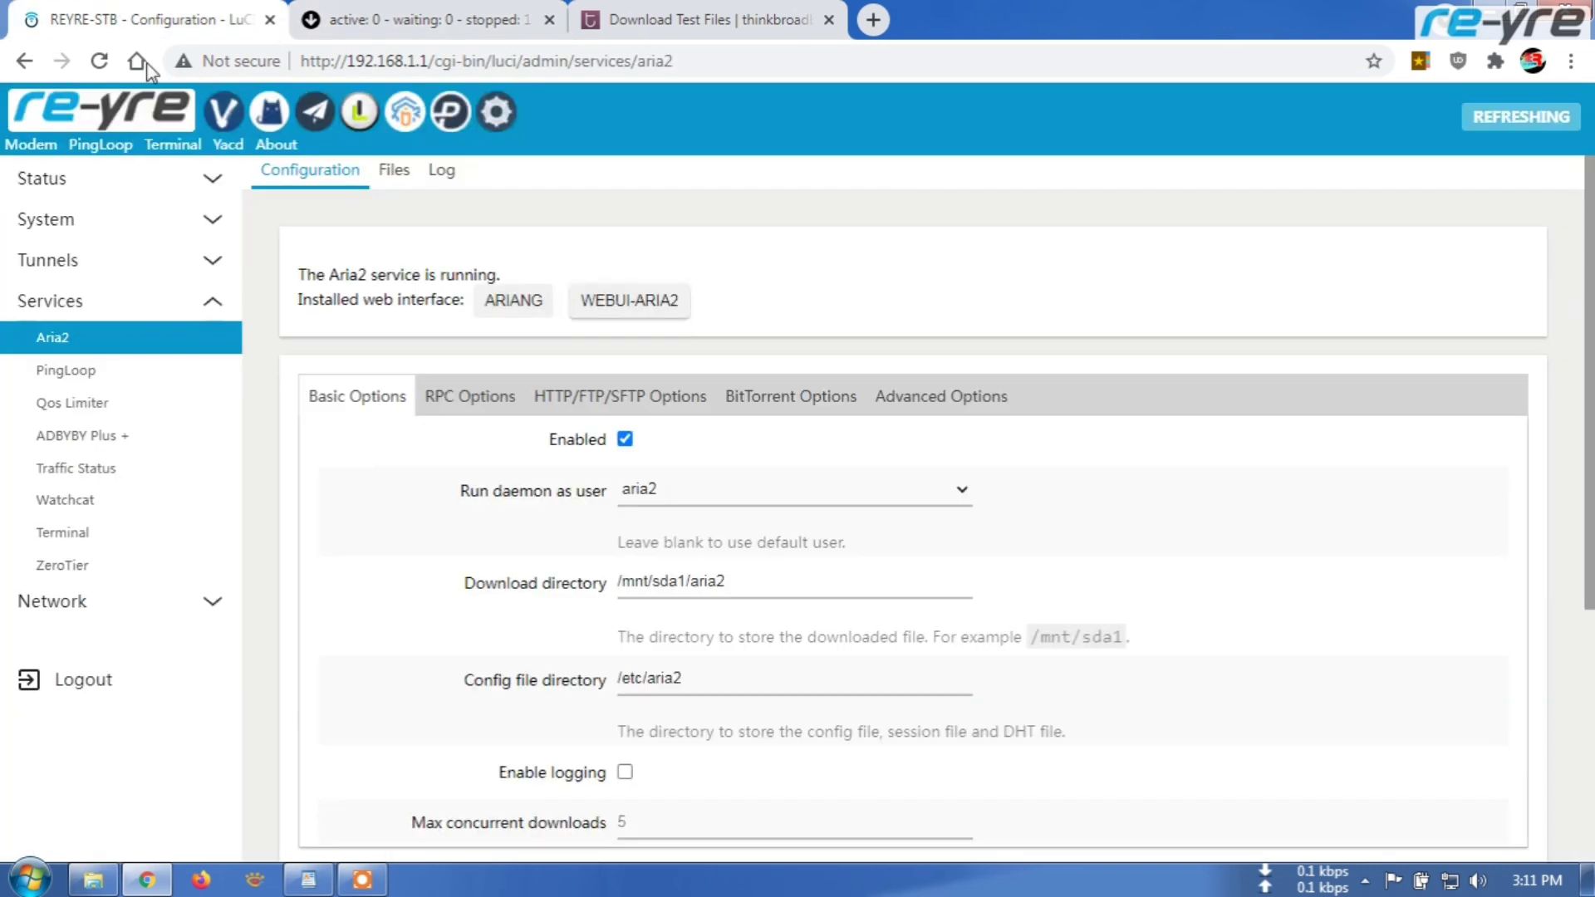
click(211, 221)
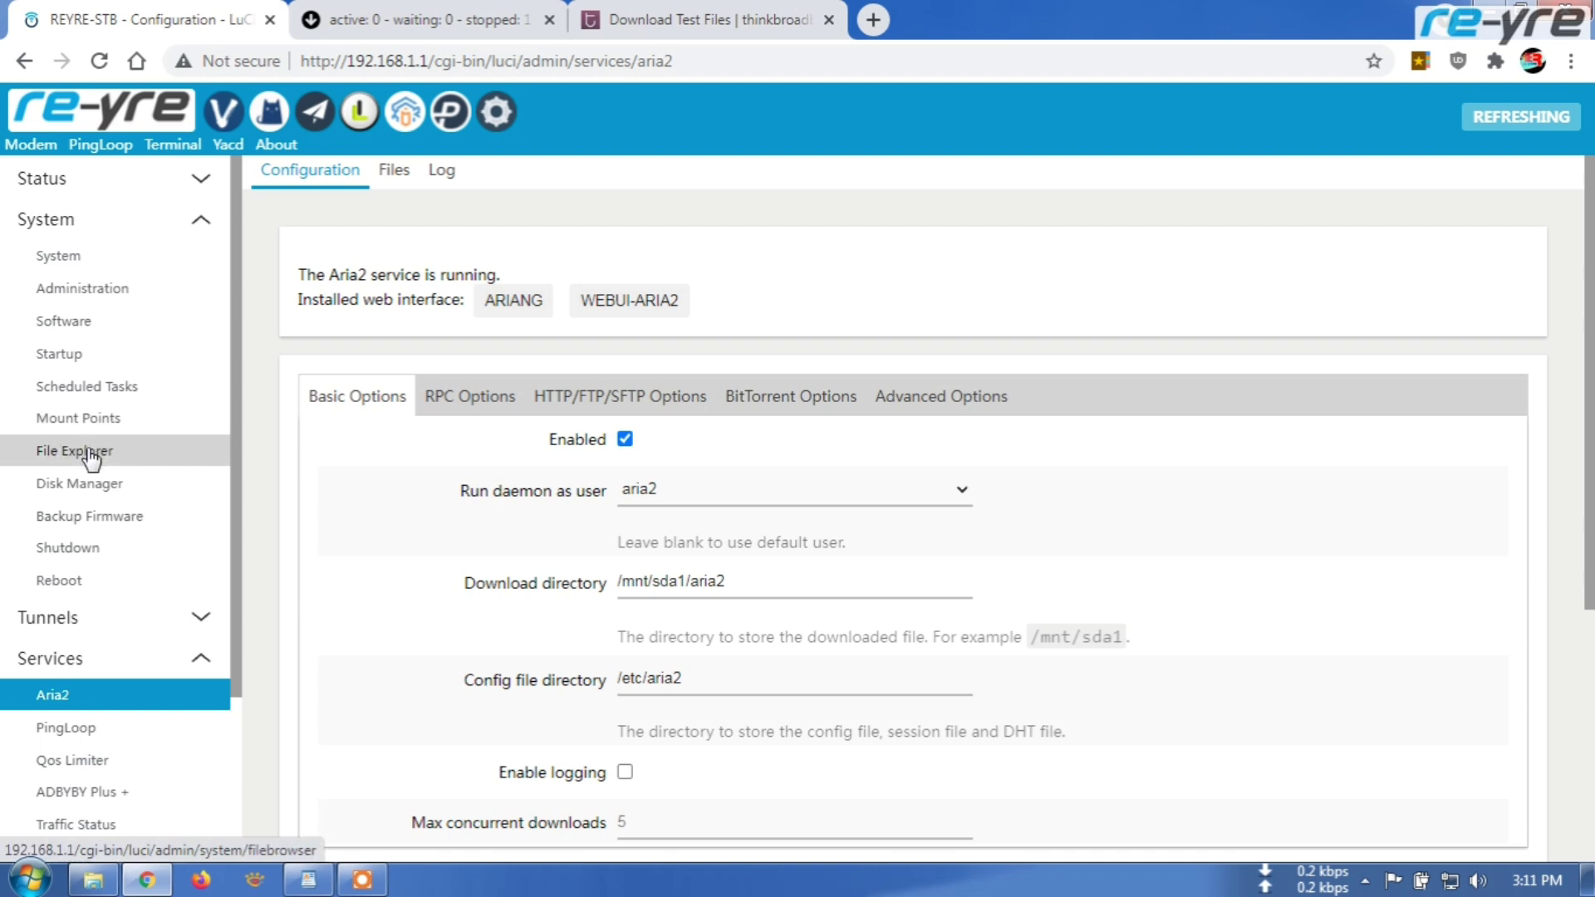
click(89, 454)
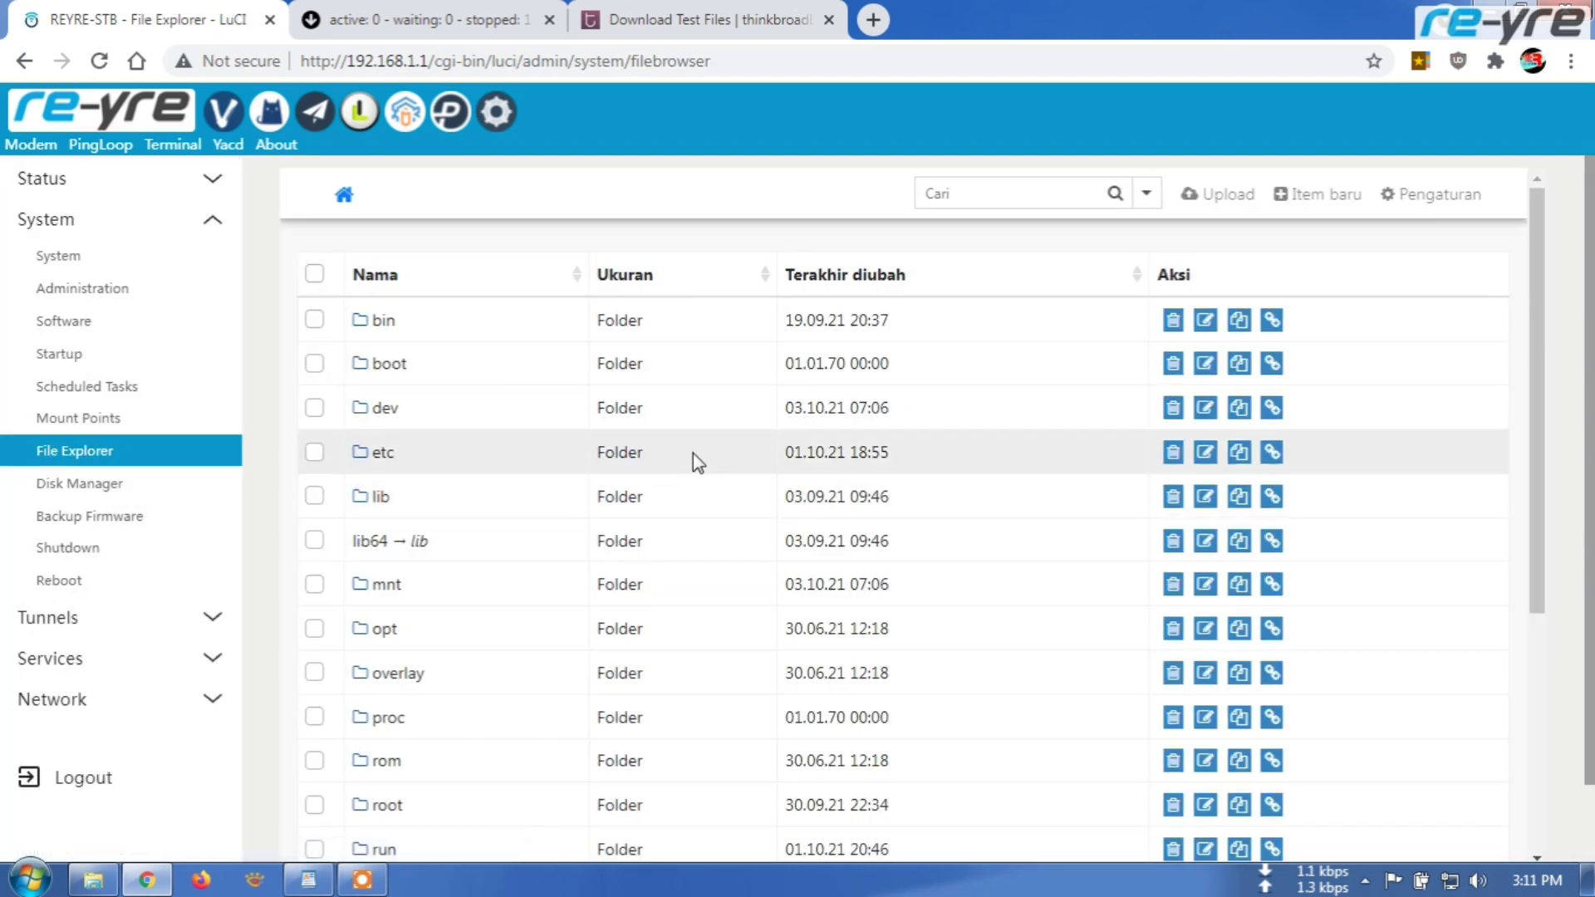
scroll(685, 460, down, 5)
click(385, 723)
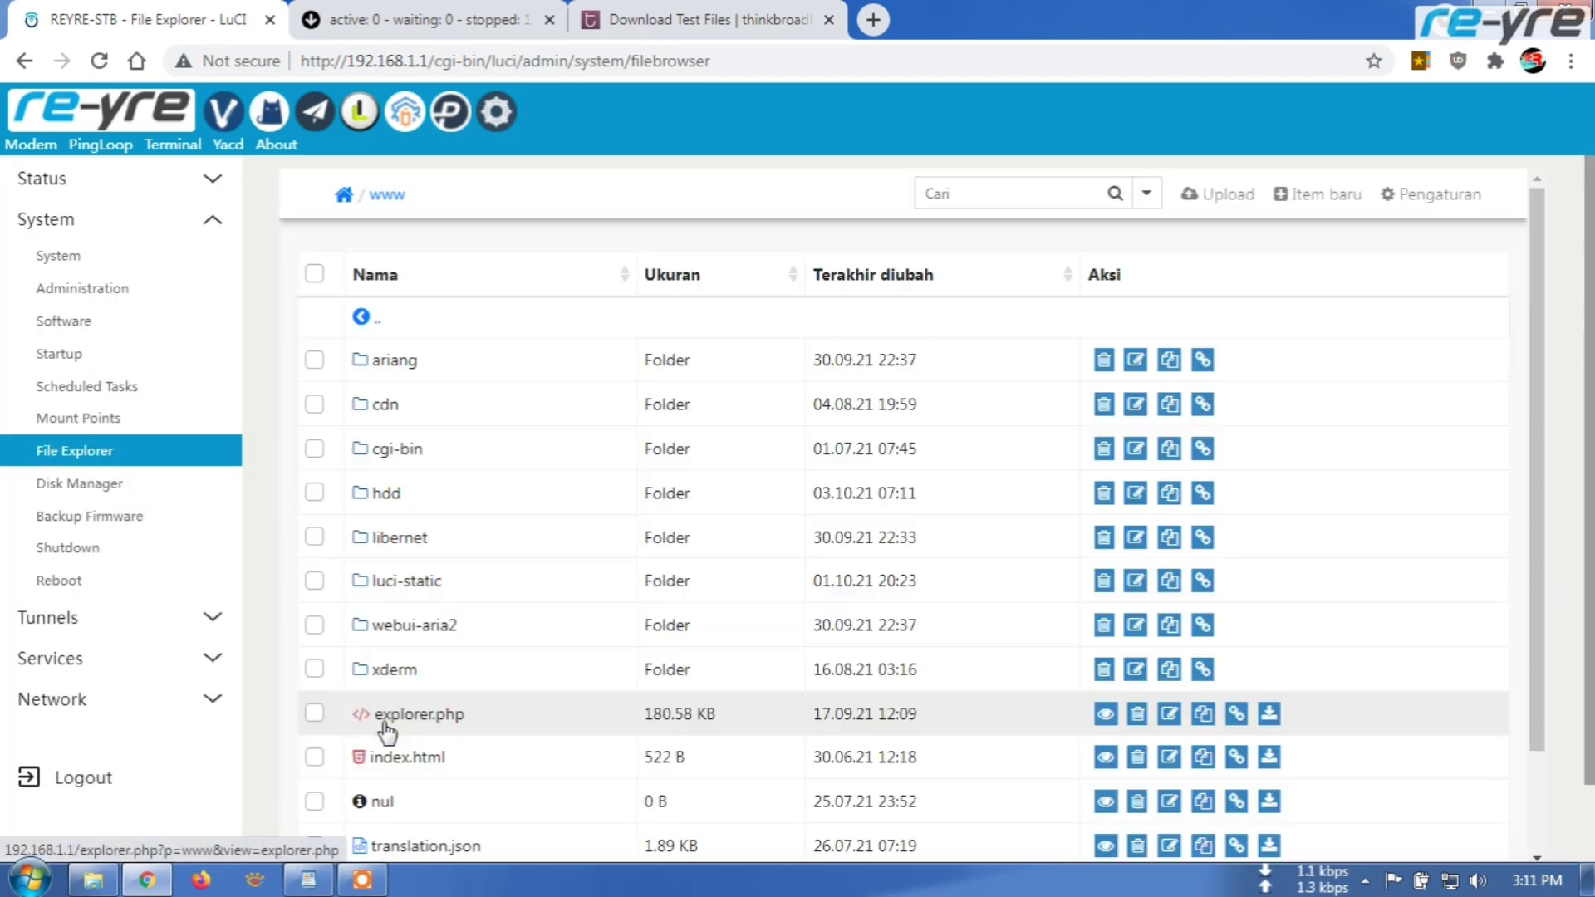
click(388, 493)
drag(429, 360, 371, 361)
click(435, 508)
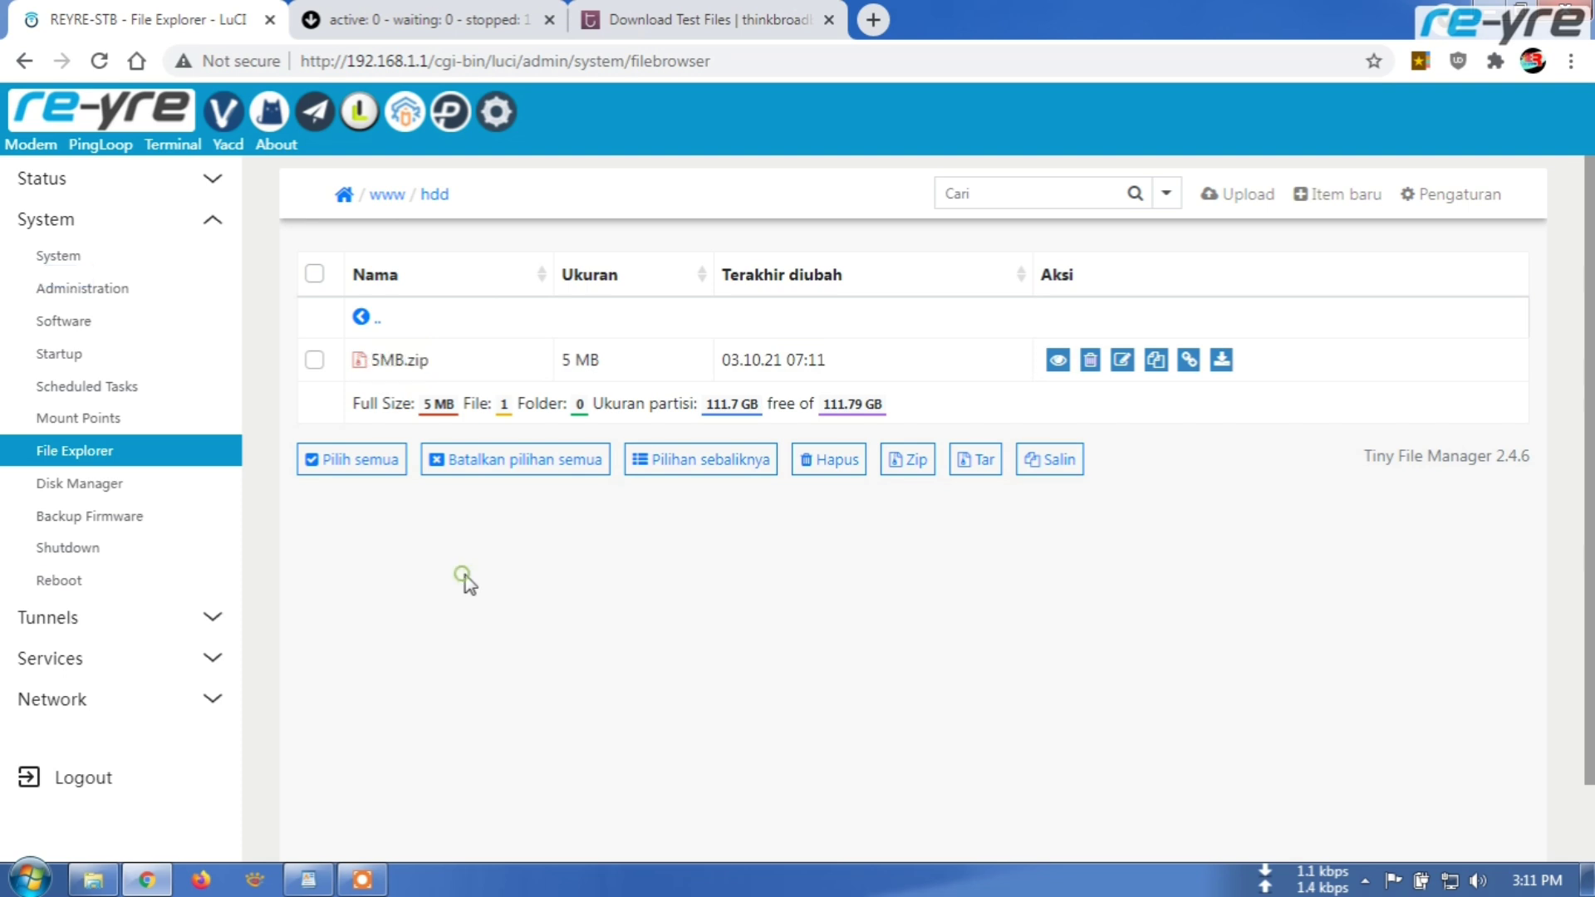
Step: Copy the link address of the 10MB test file's IPv4 port 80 download on the thinkbroadband page
click(696, 10)
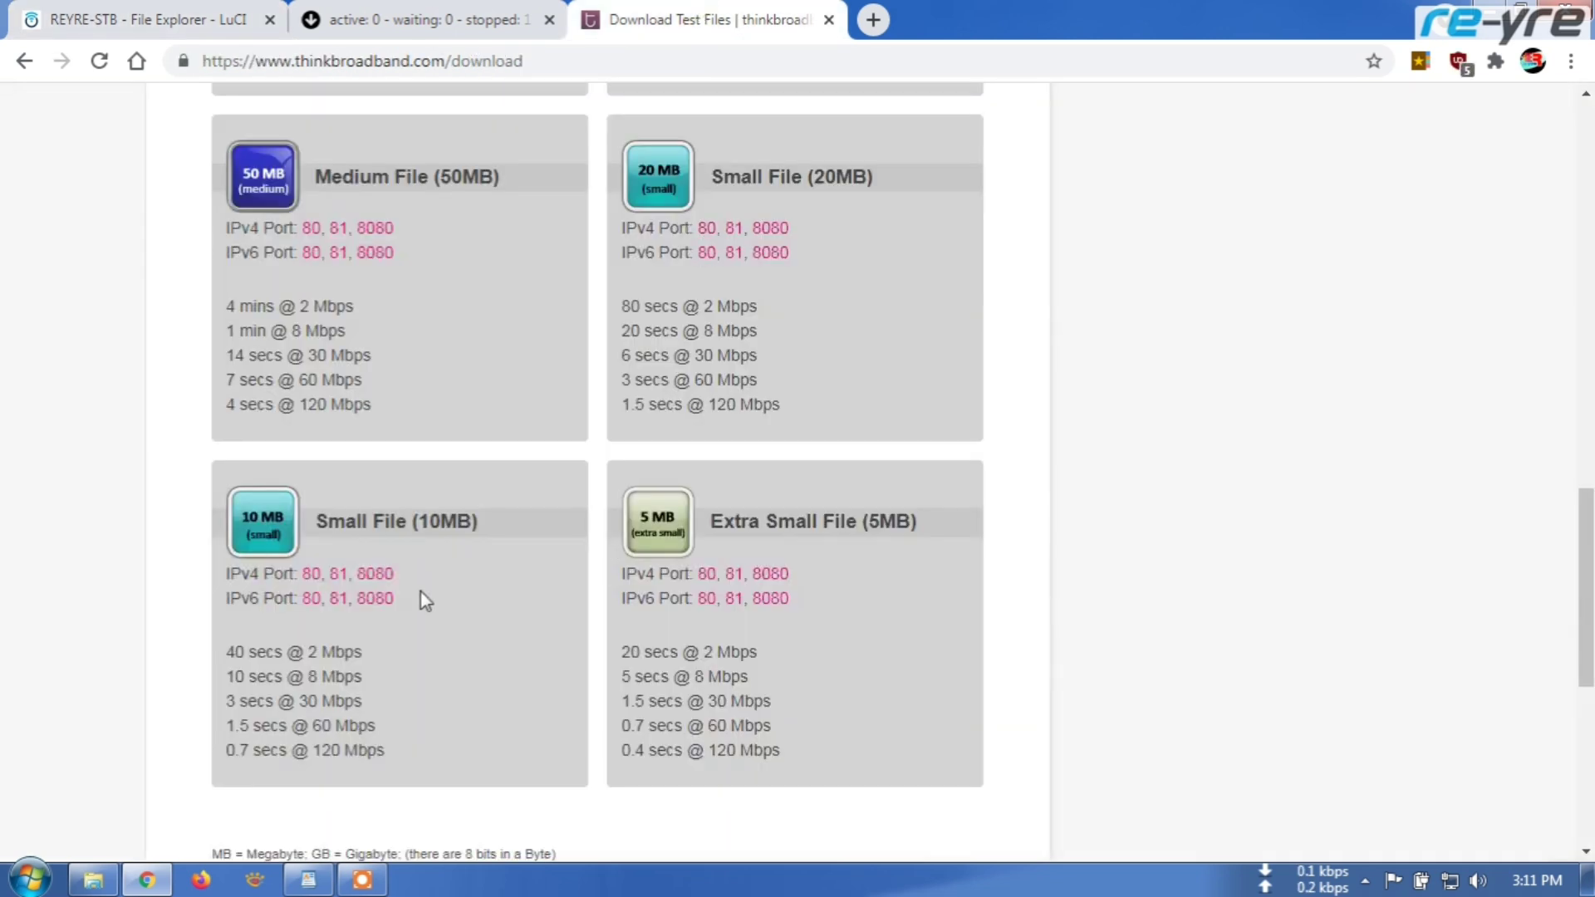
right_click(310, 572)
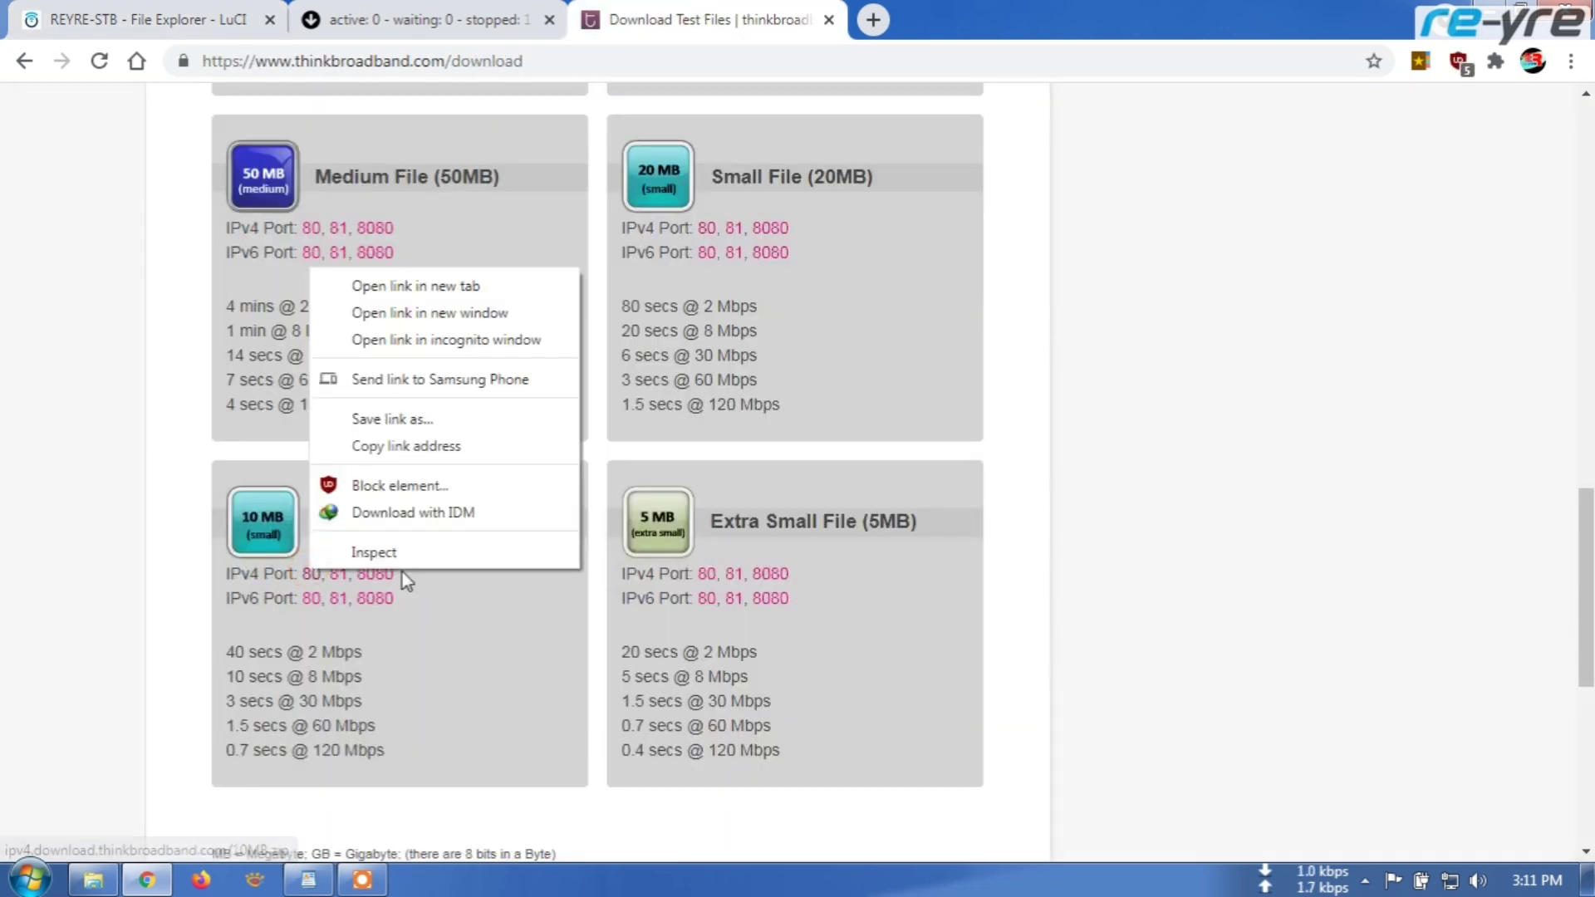
click(407, 447)
Step: Add the copied 10MB.zip link as a download from URI in Aria2 WebUI and start it
click(416, 18)
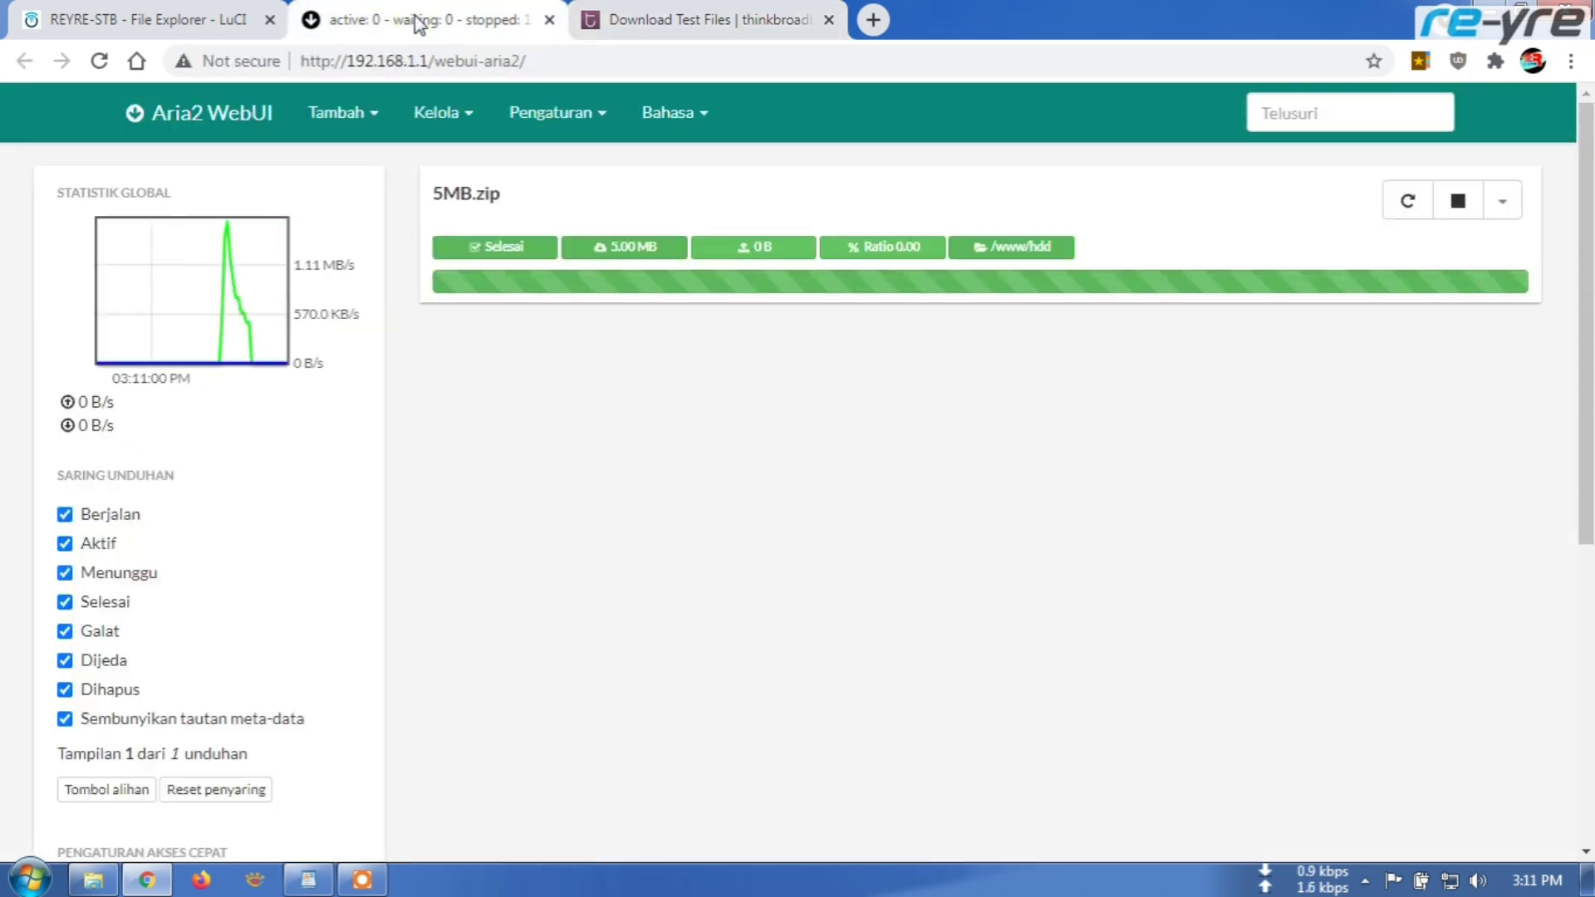
click(374, 110)
click(377, 171)
right_click(619, 405)
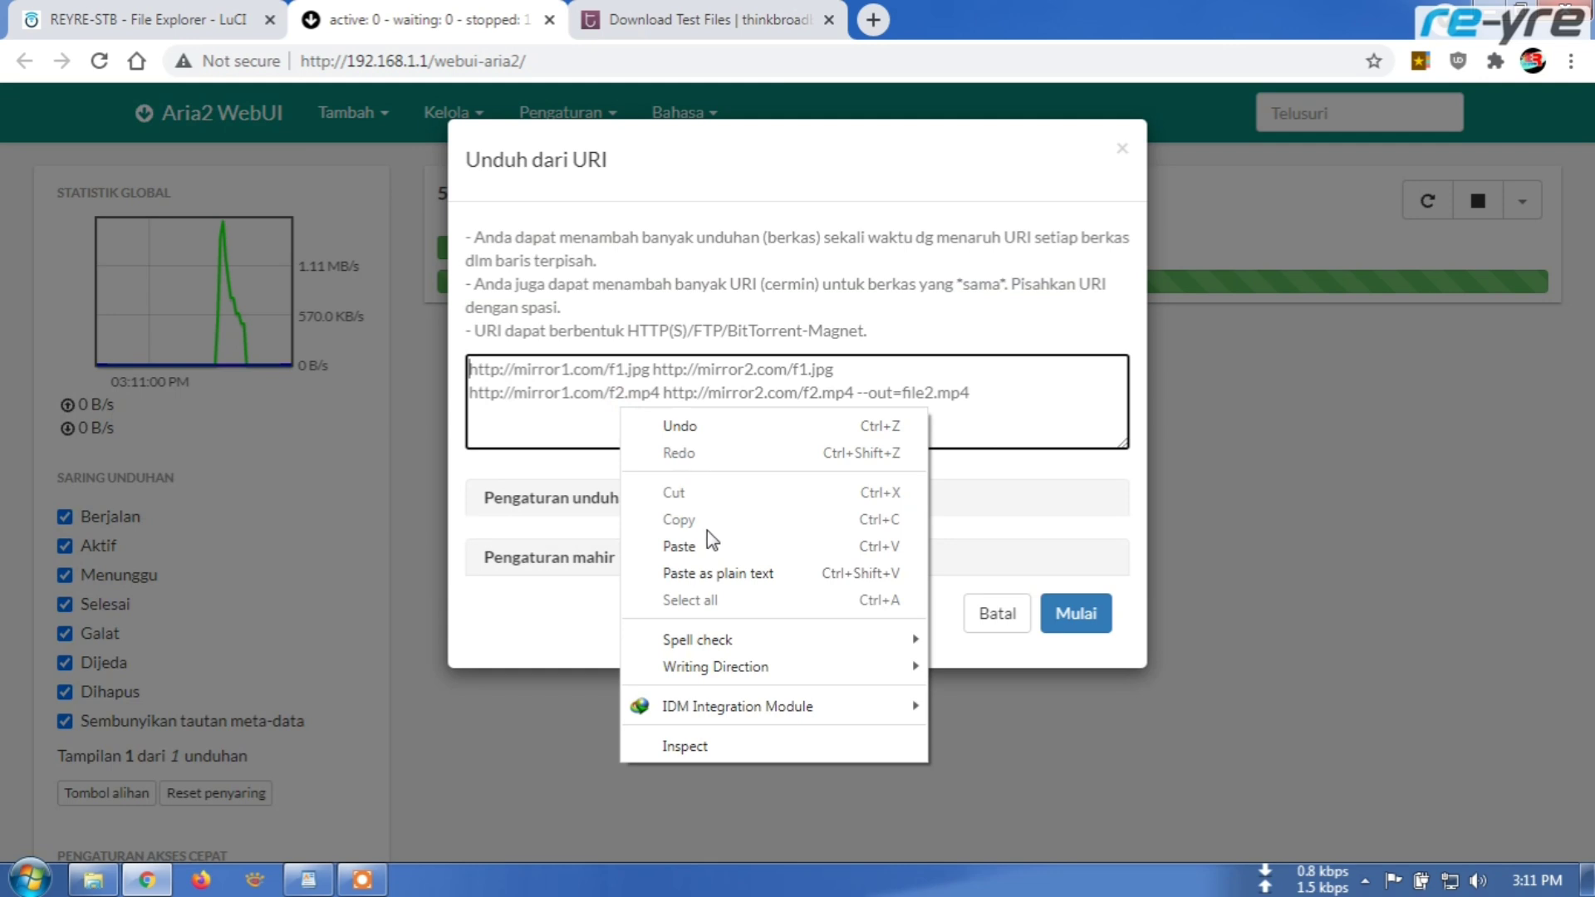
click(678, 545)
click(1095, 613)
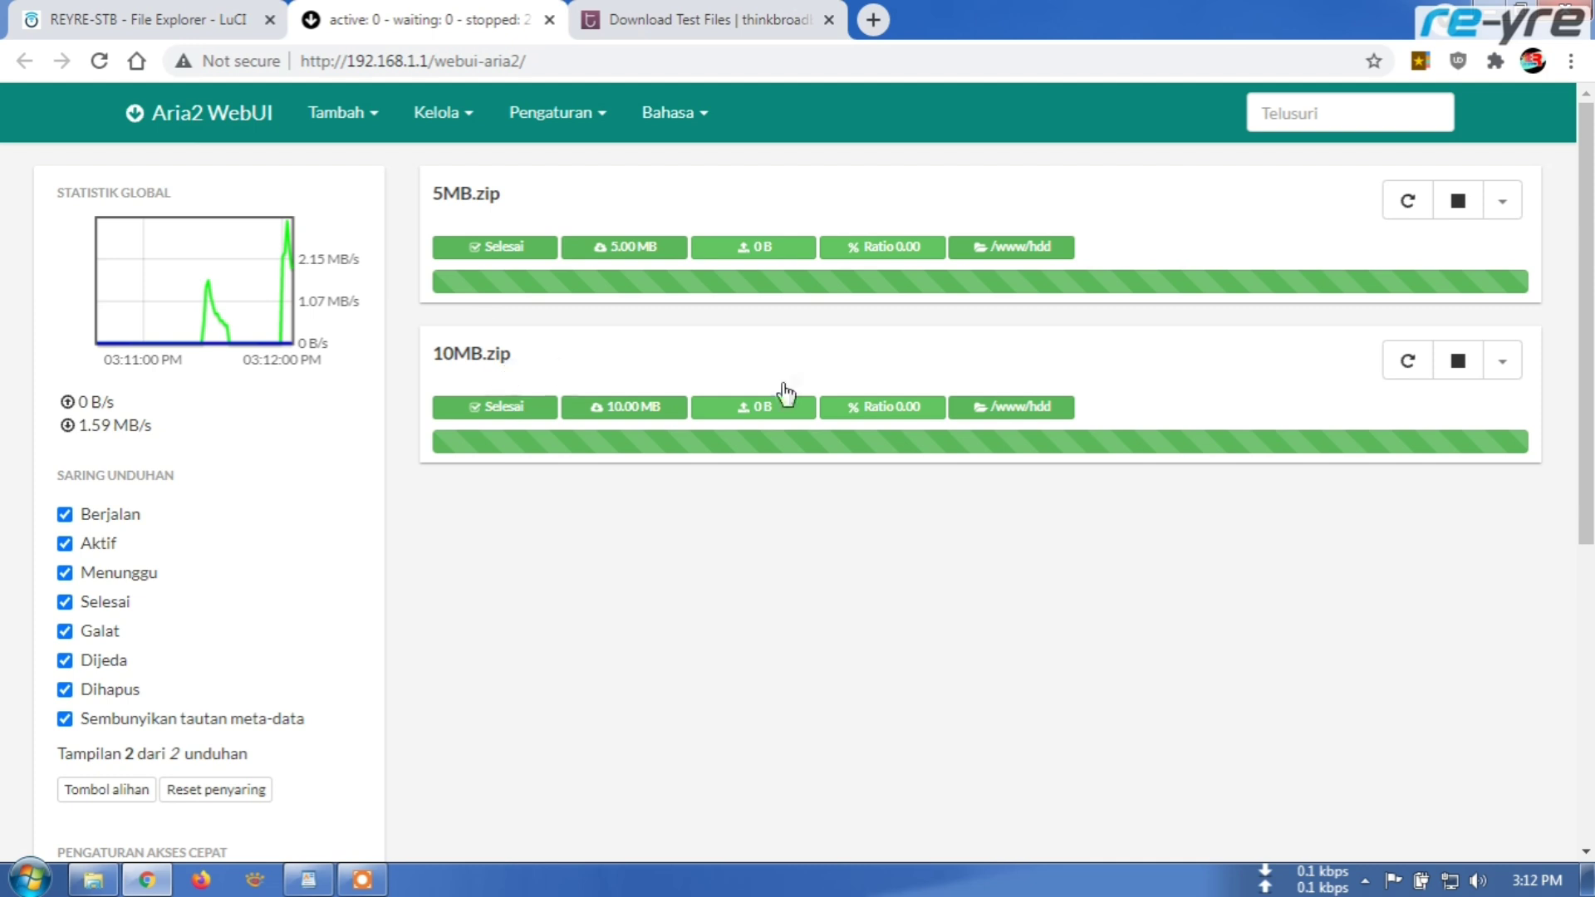
Step: Reload the hdd folder in the router's File Explorer and highlight 10MB.zip and 5MB.zip to check both downloads
click(249, 17)
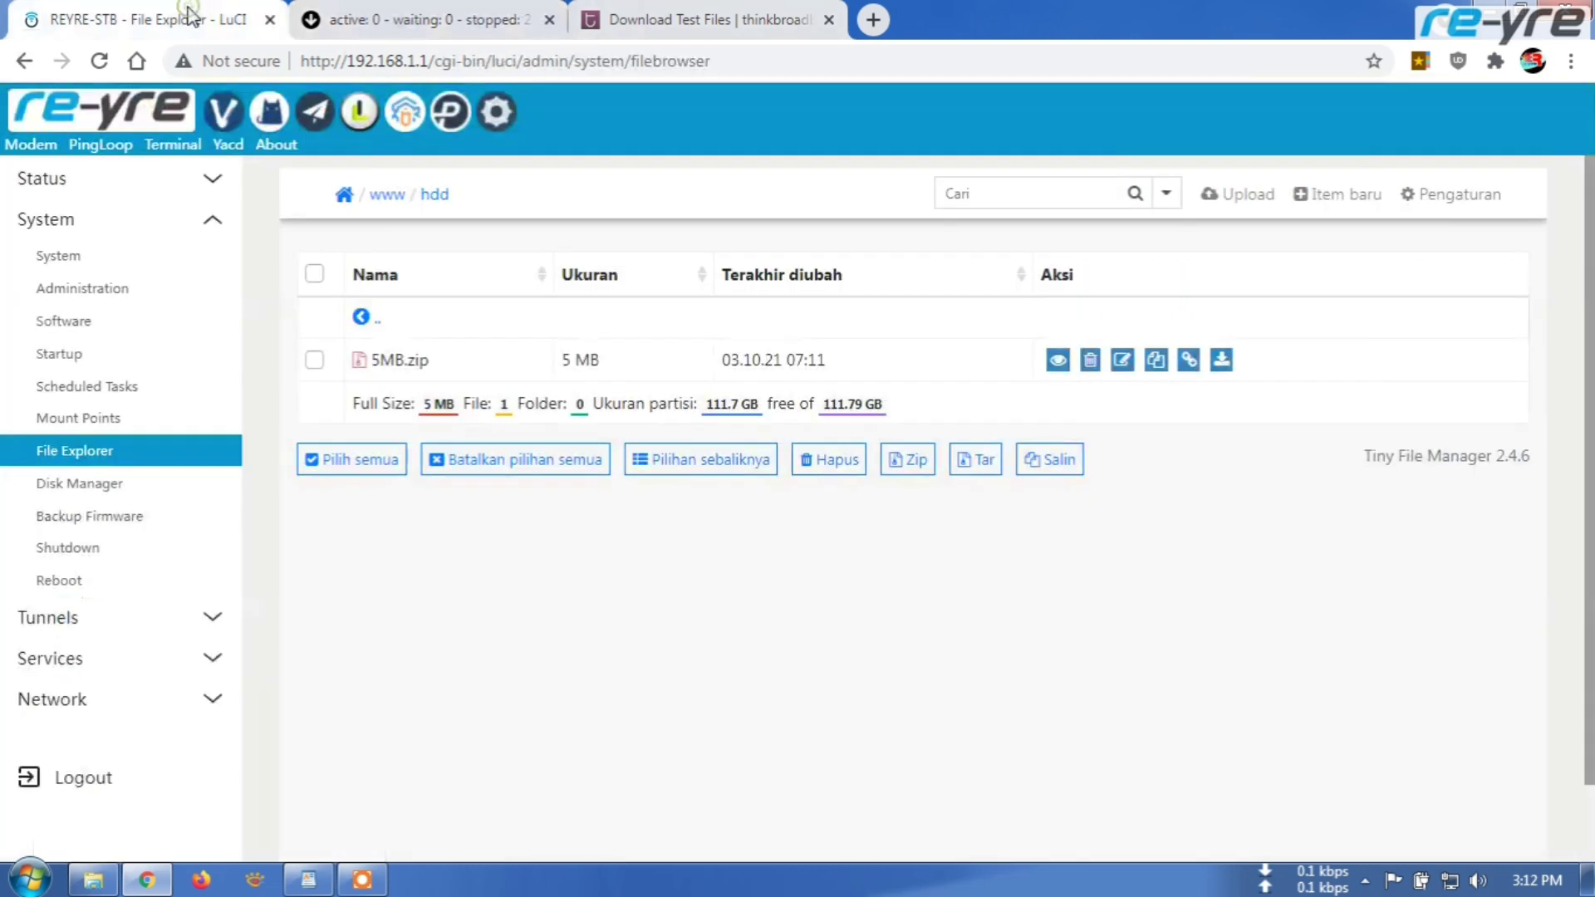
click(443, 198)
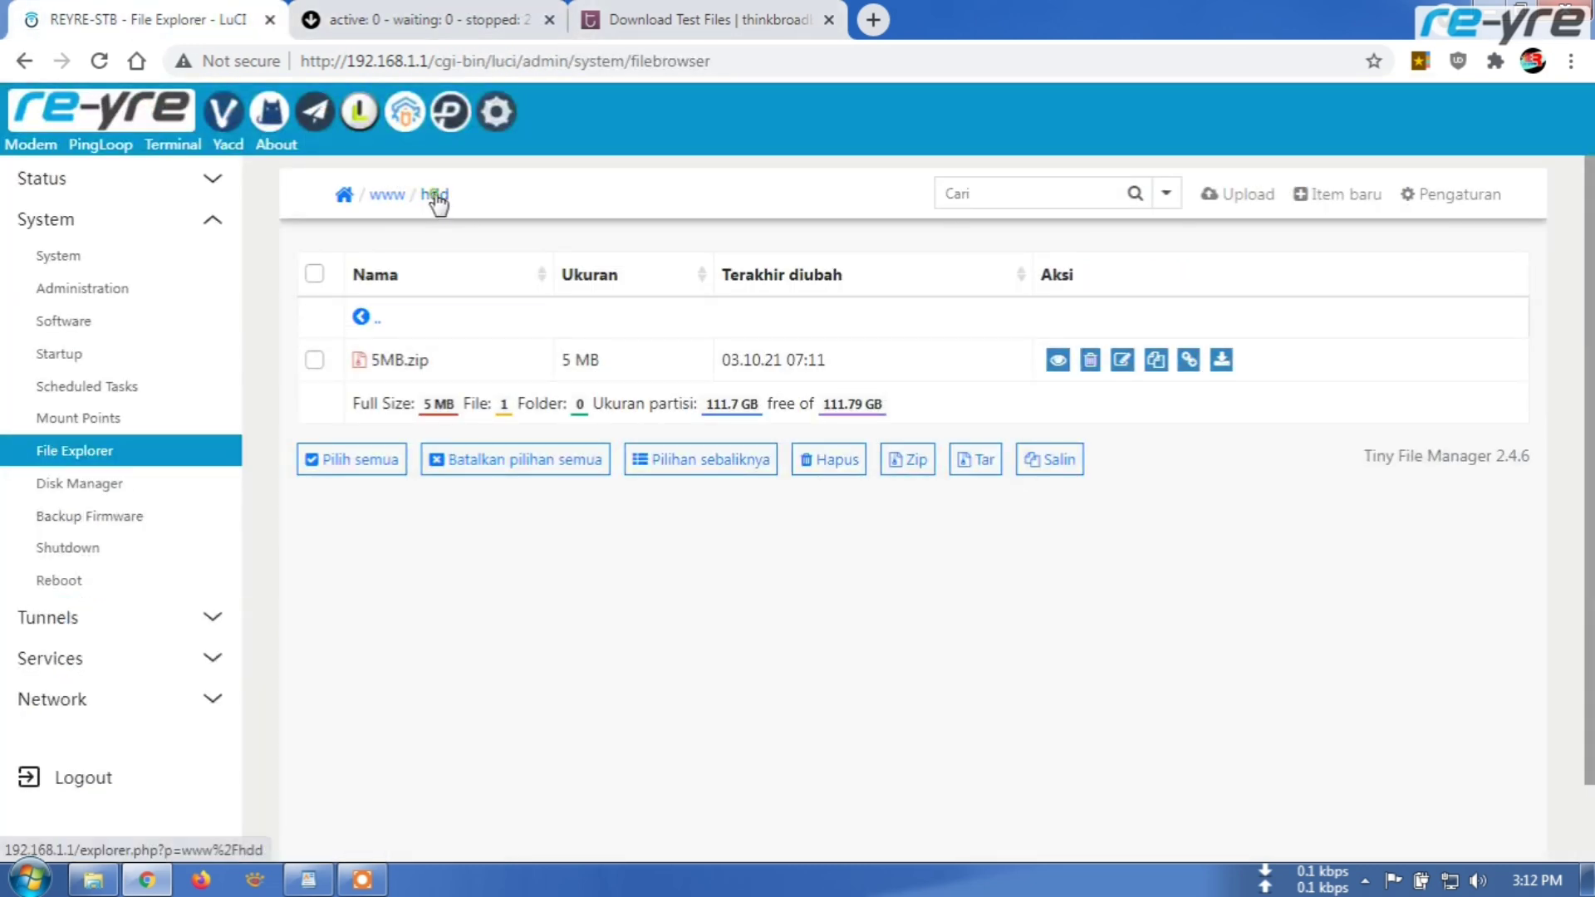
drag(439, 405, 371, 405)
drag(449, 361, 372, 360)
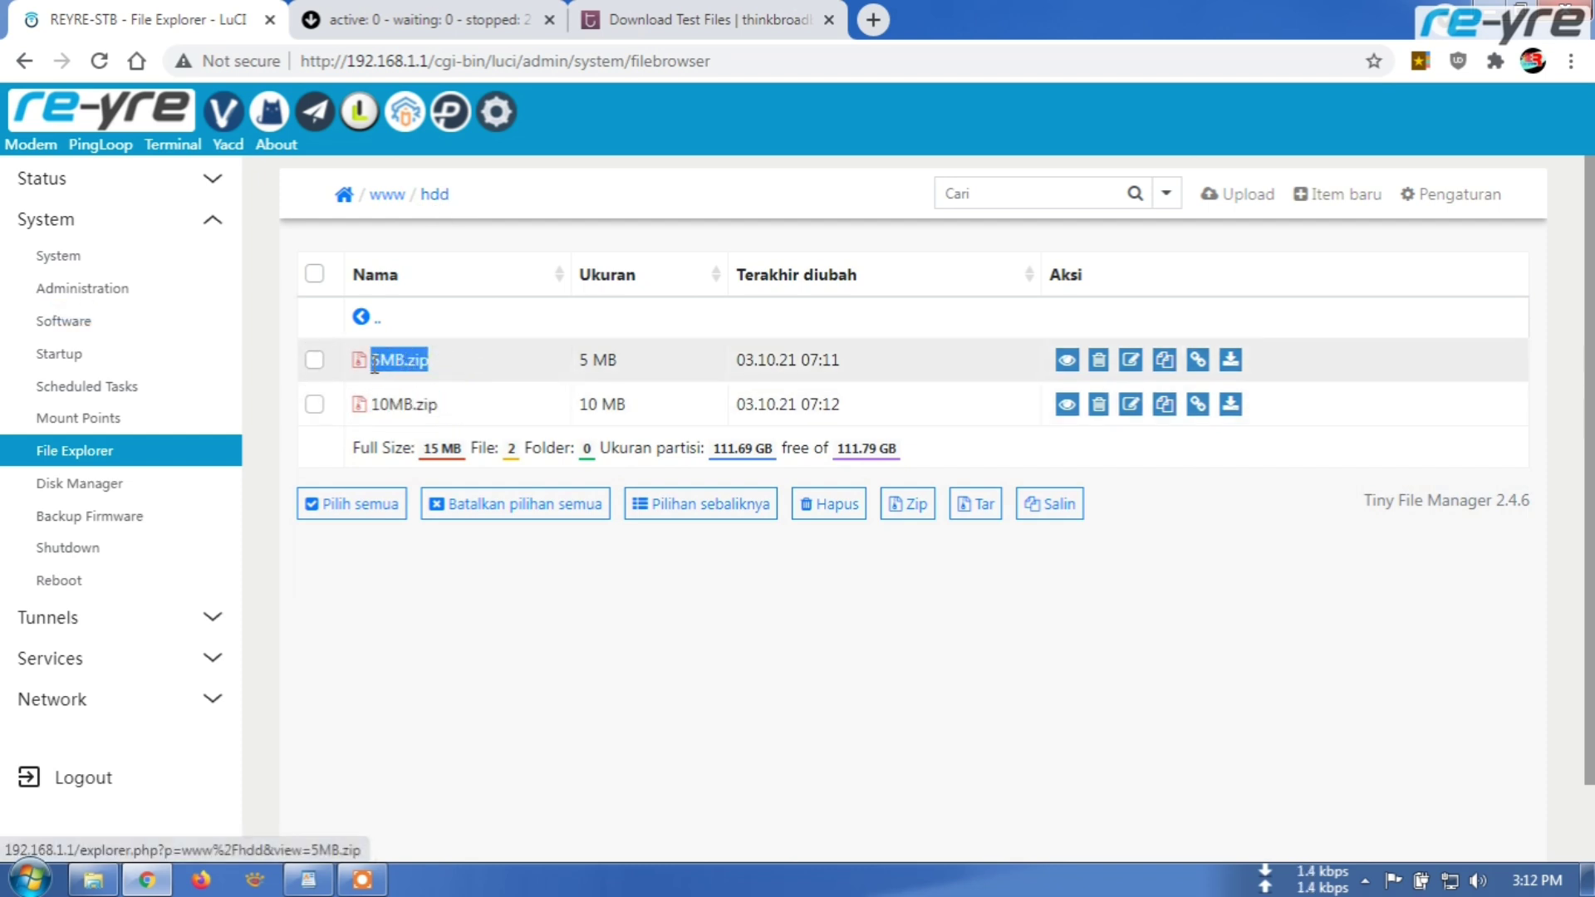
click(541, 633)
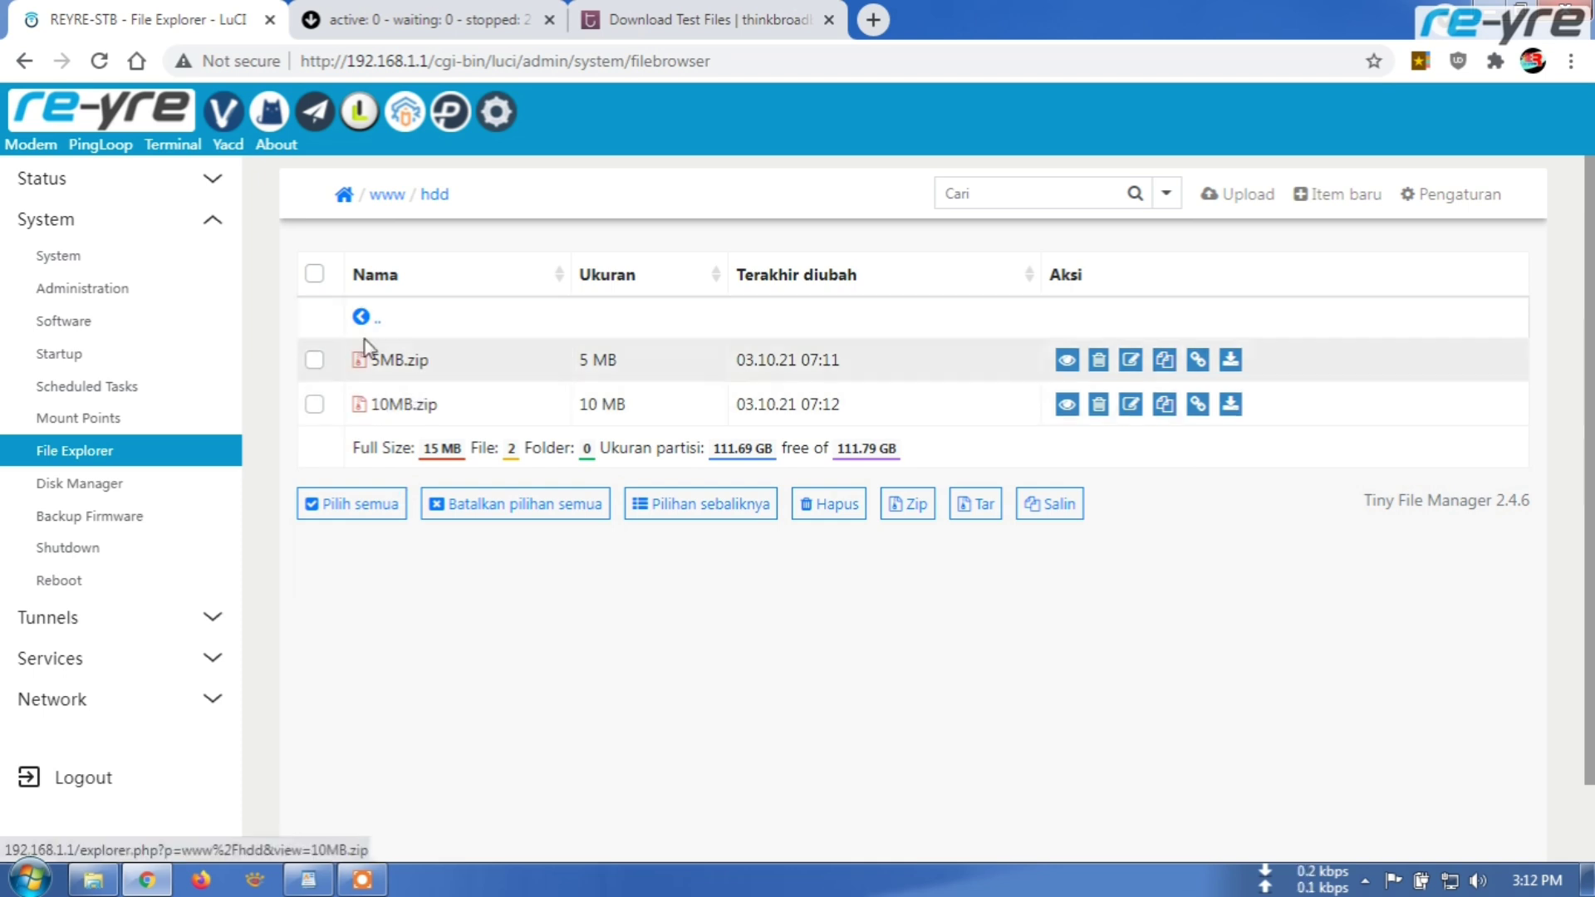
Step: Download 10MB.zip from the router's hdd folder to the PC as 10MB_2.zip and locate it in the Windows Downloads folder
click(1230, 407)
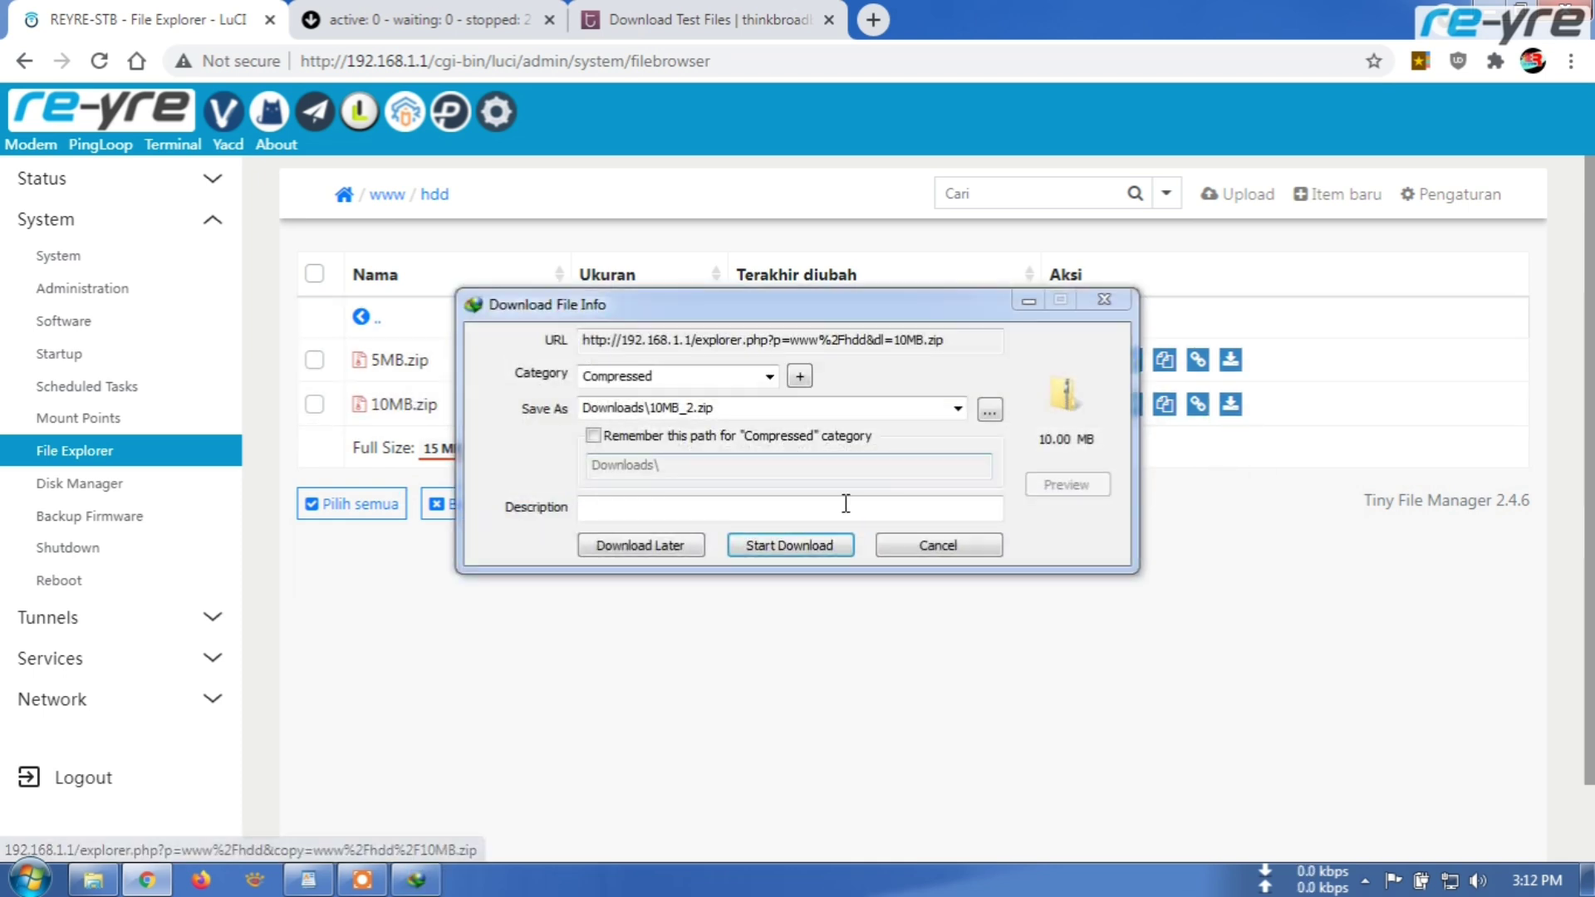
click(794, 544)
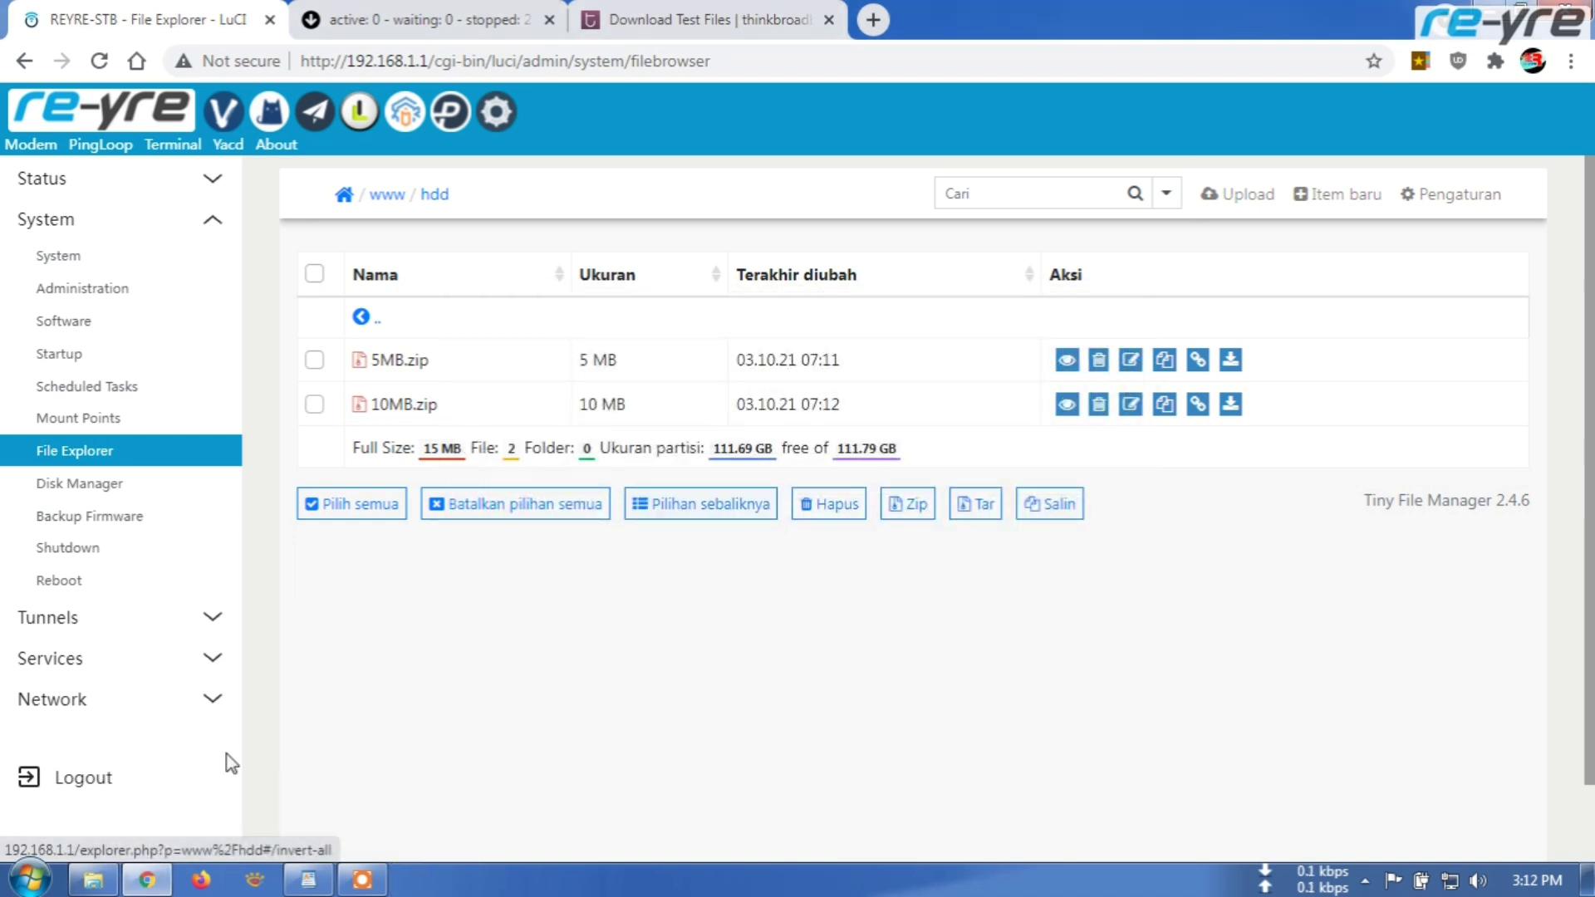
click(93, 879)
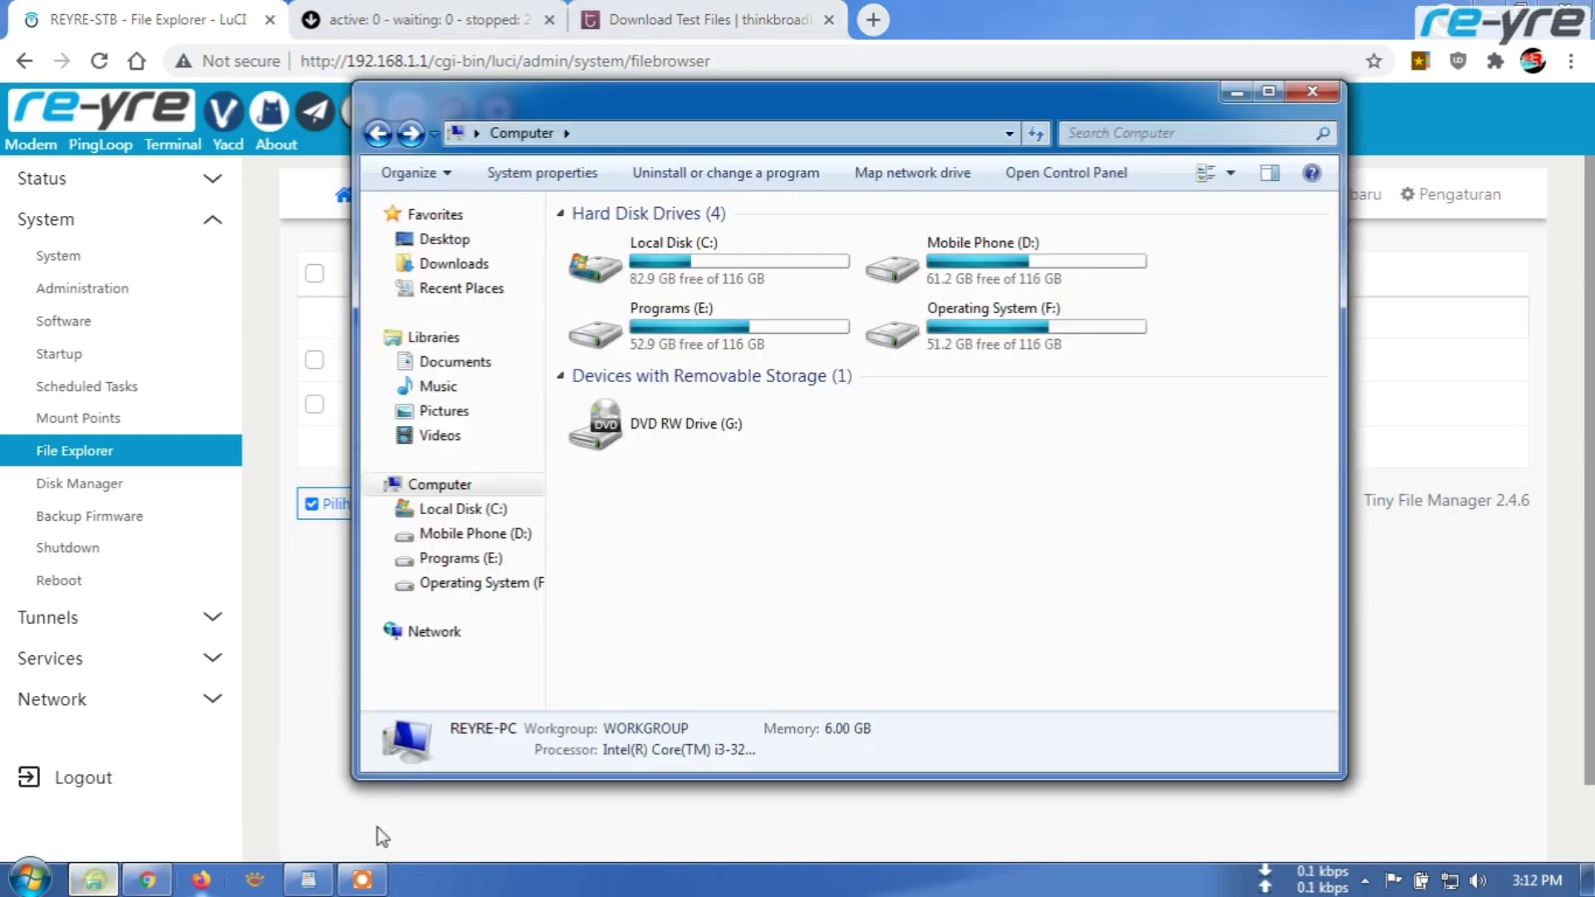
click(454, 263)
click(627, 584)
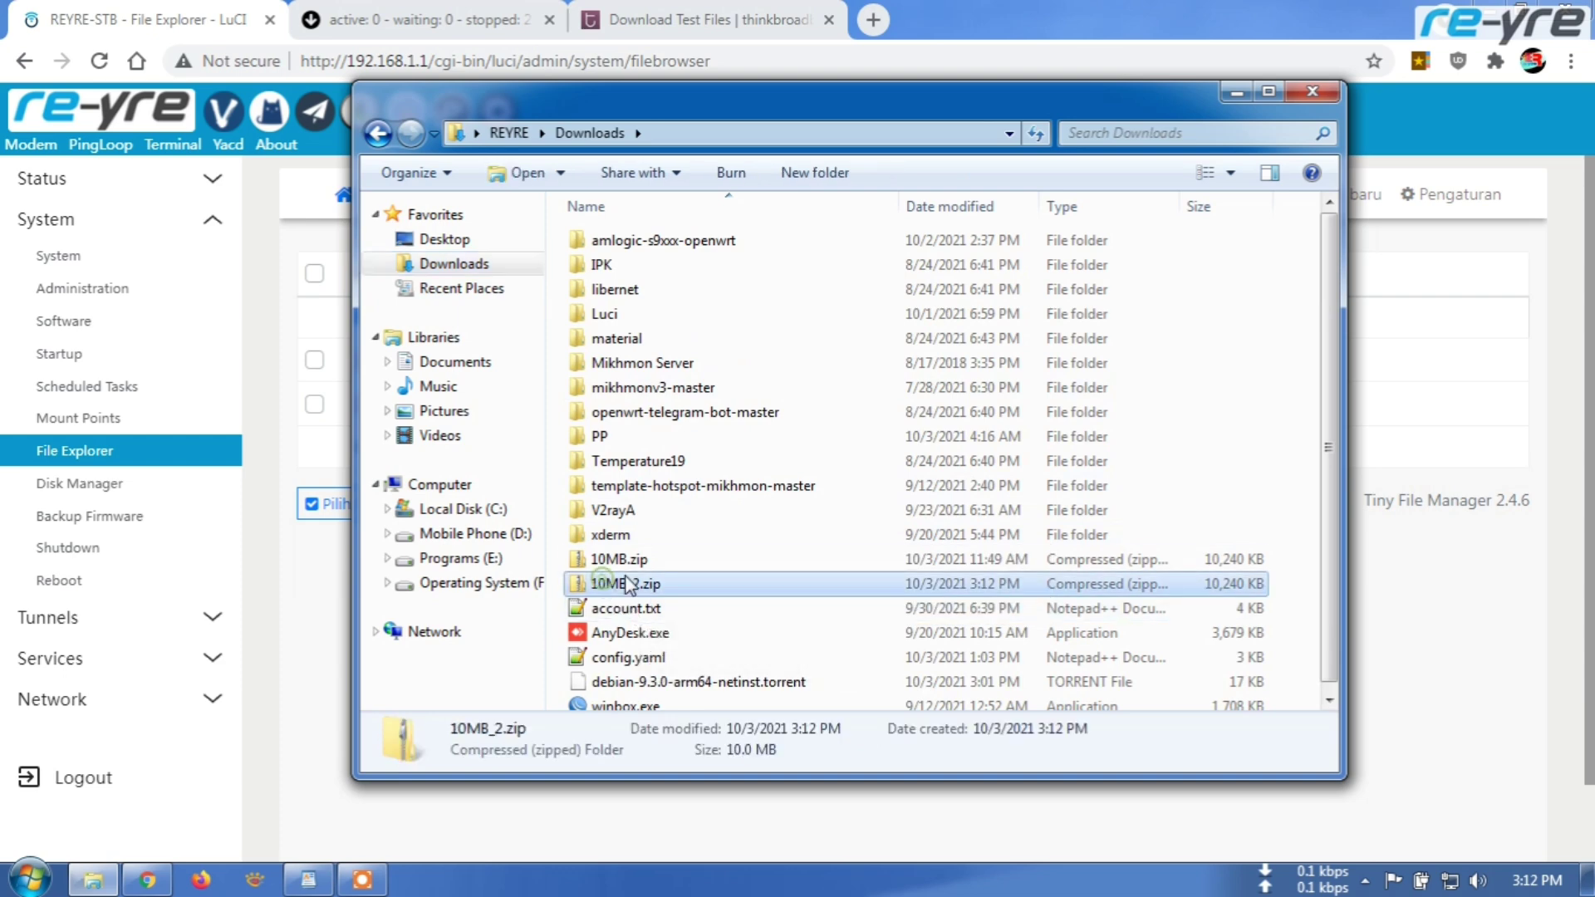
Step: Delete 10MB.zip and 10MB_2.zip from the Windows Downloads folder, moving both to the Recycle Bin
click(631, 561)
ctrl+click(627, 584)
right_click(627, 584)
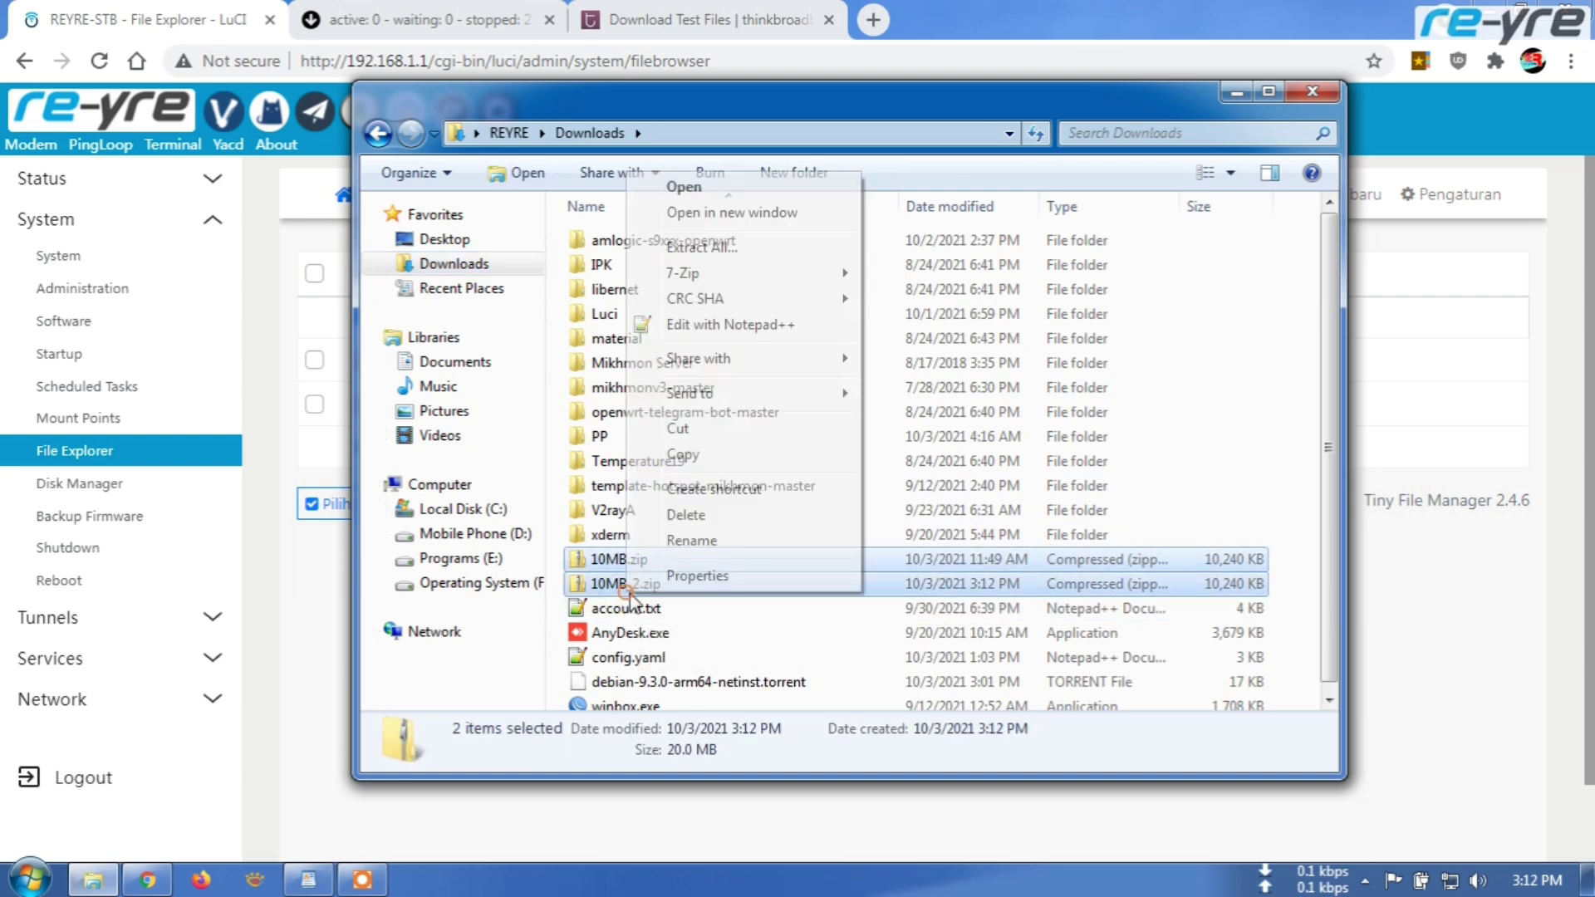
click(716, 513)
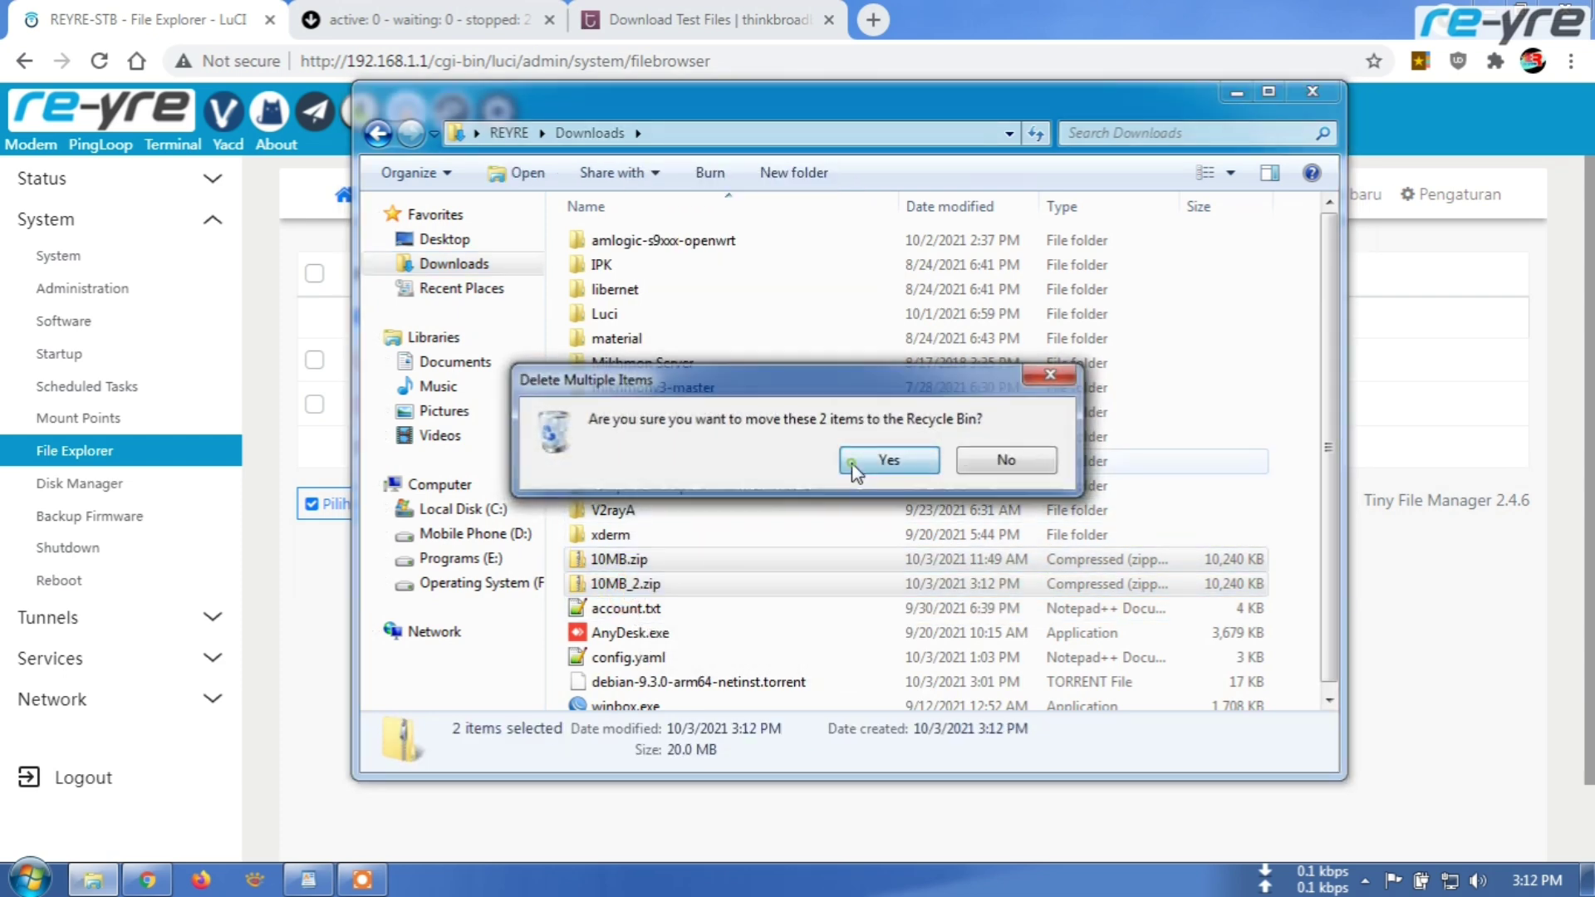
click(889, 559)
Step: Start downloading 10MB.zip from the router's hdd folder to the PC again, adding the duplicate with a numbered file name
click(295, 571)
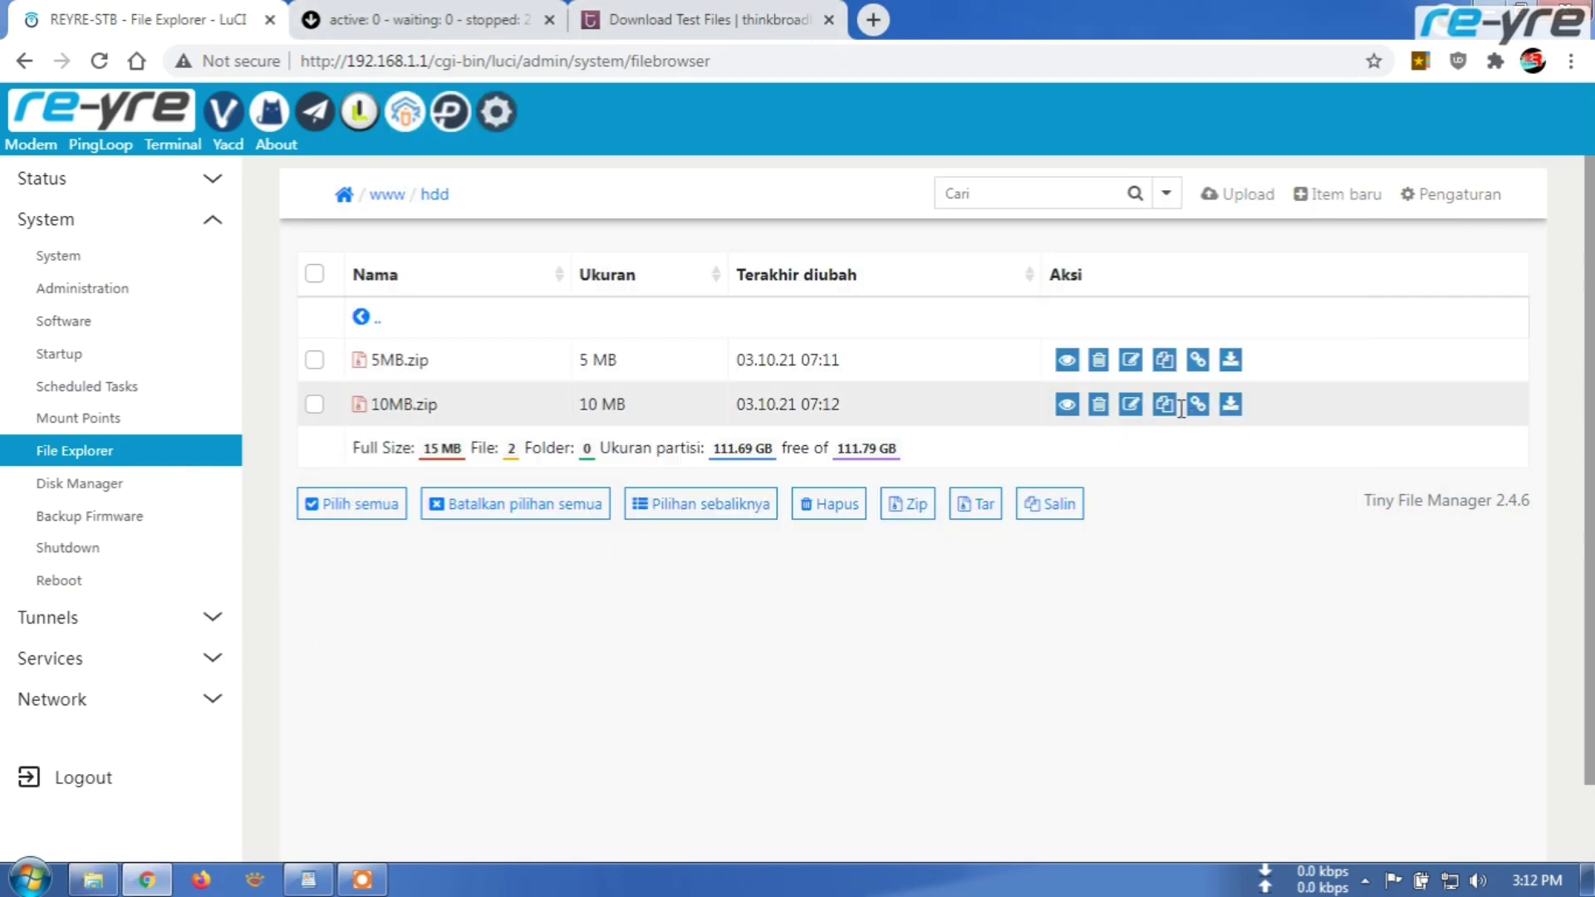
click(1230, 407)
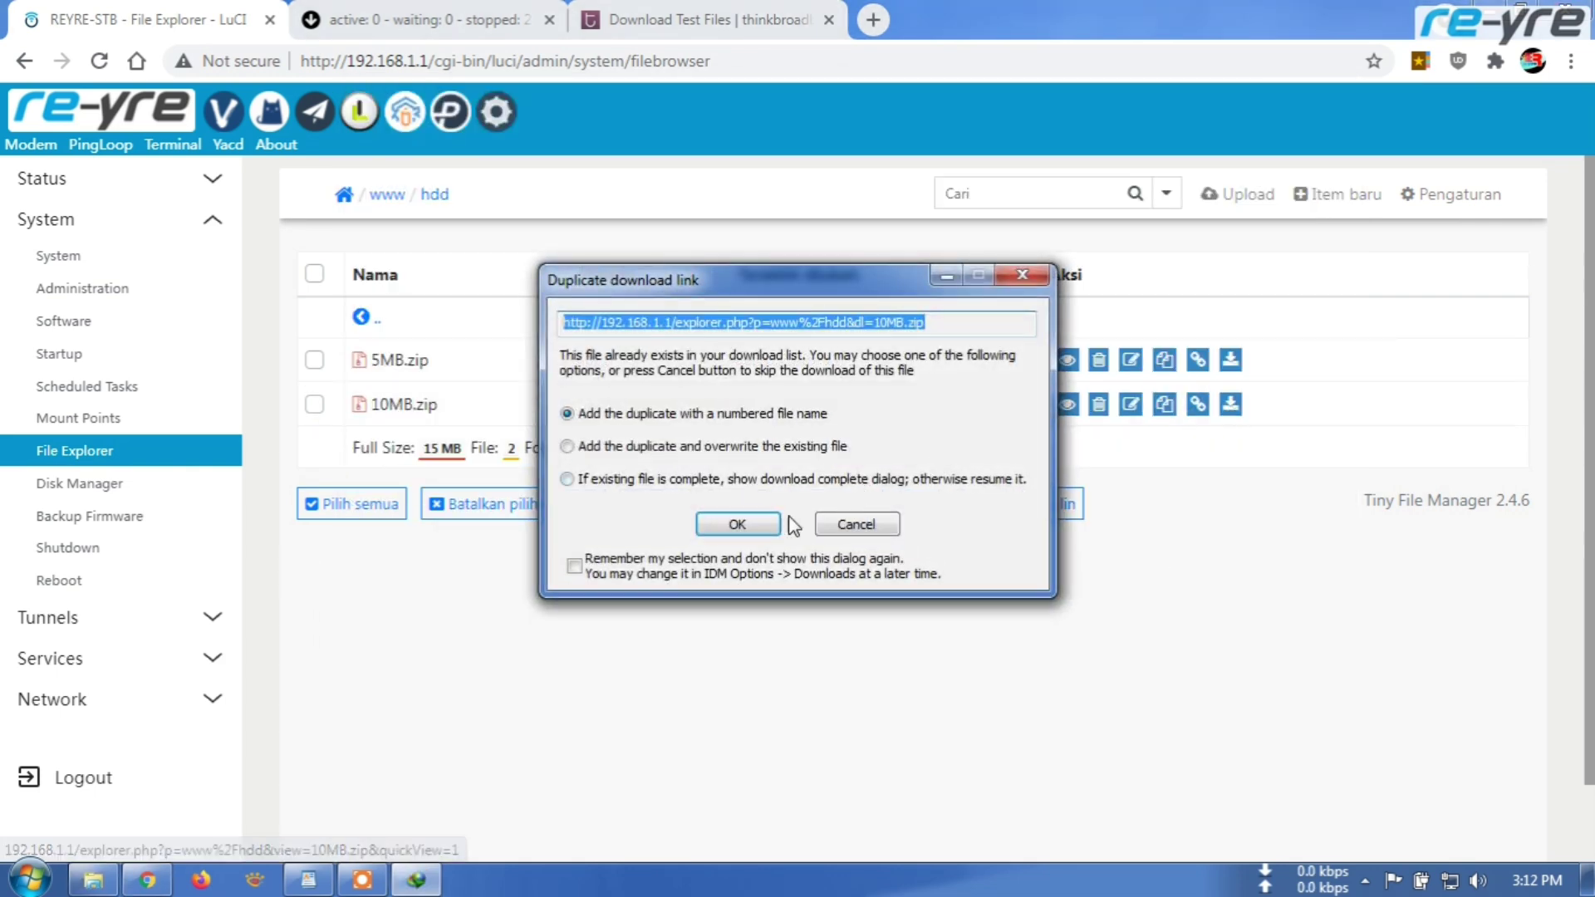
click(762, 521)
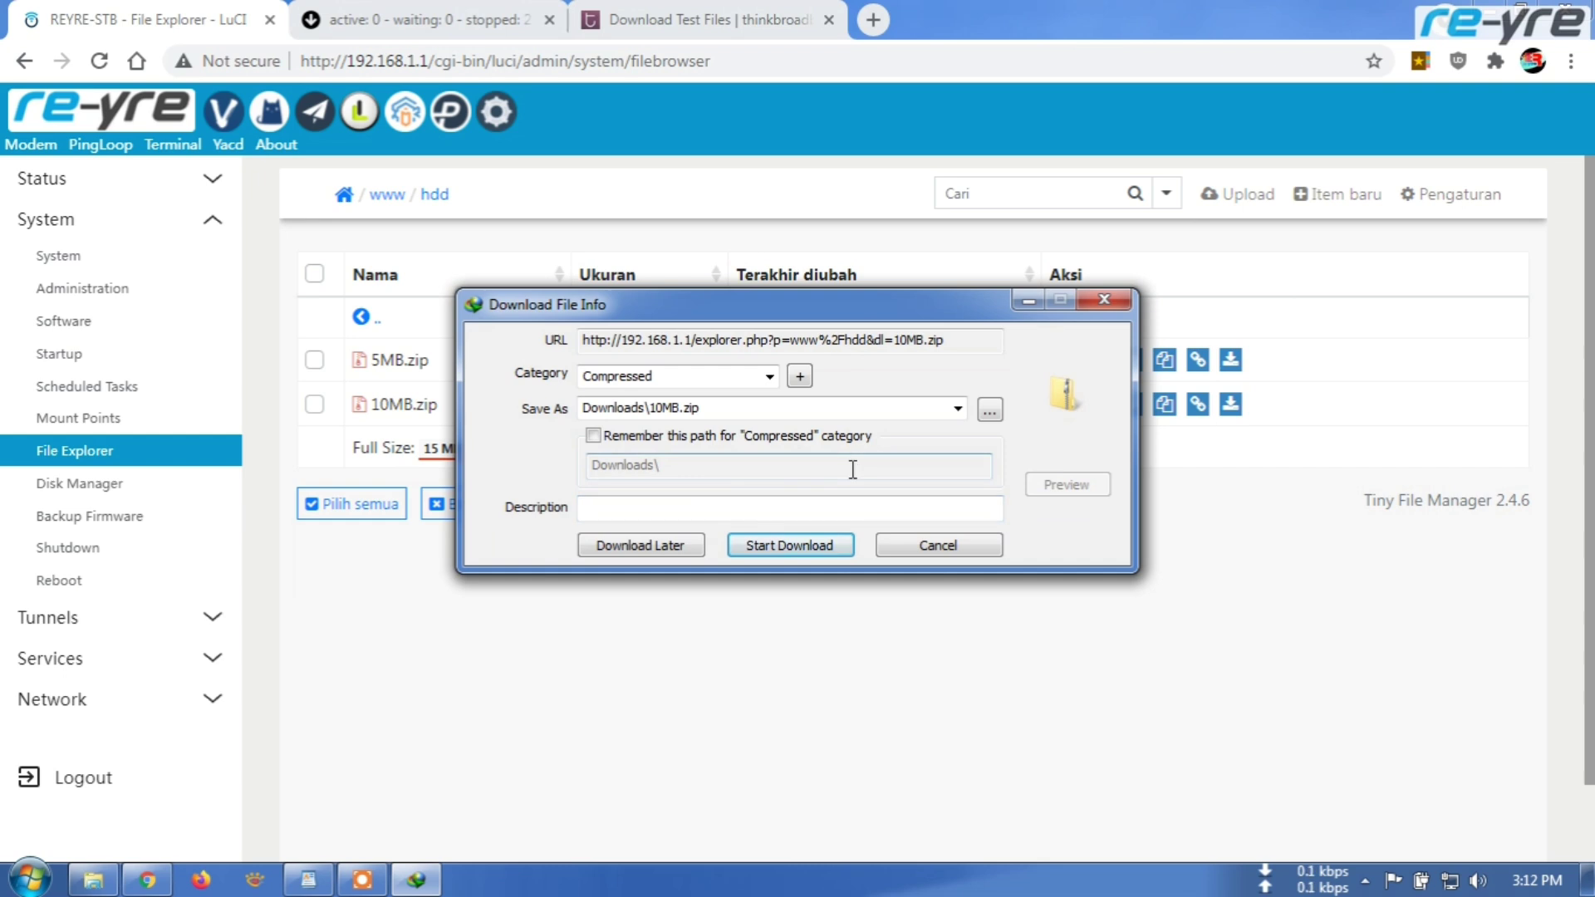
click(785, 545)
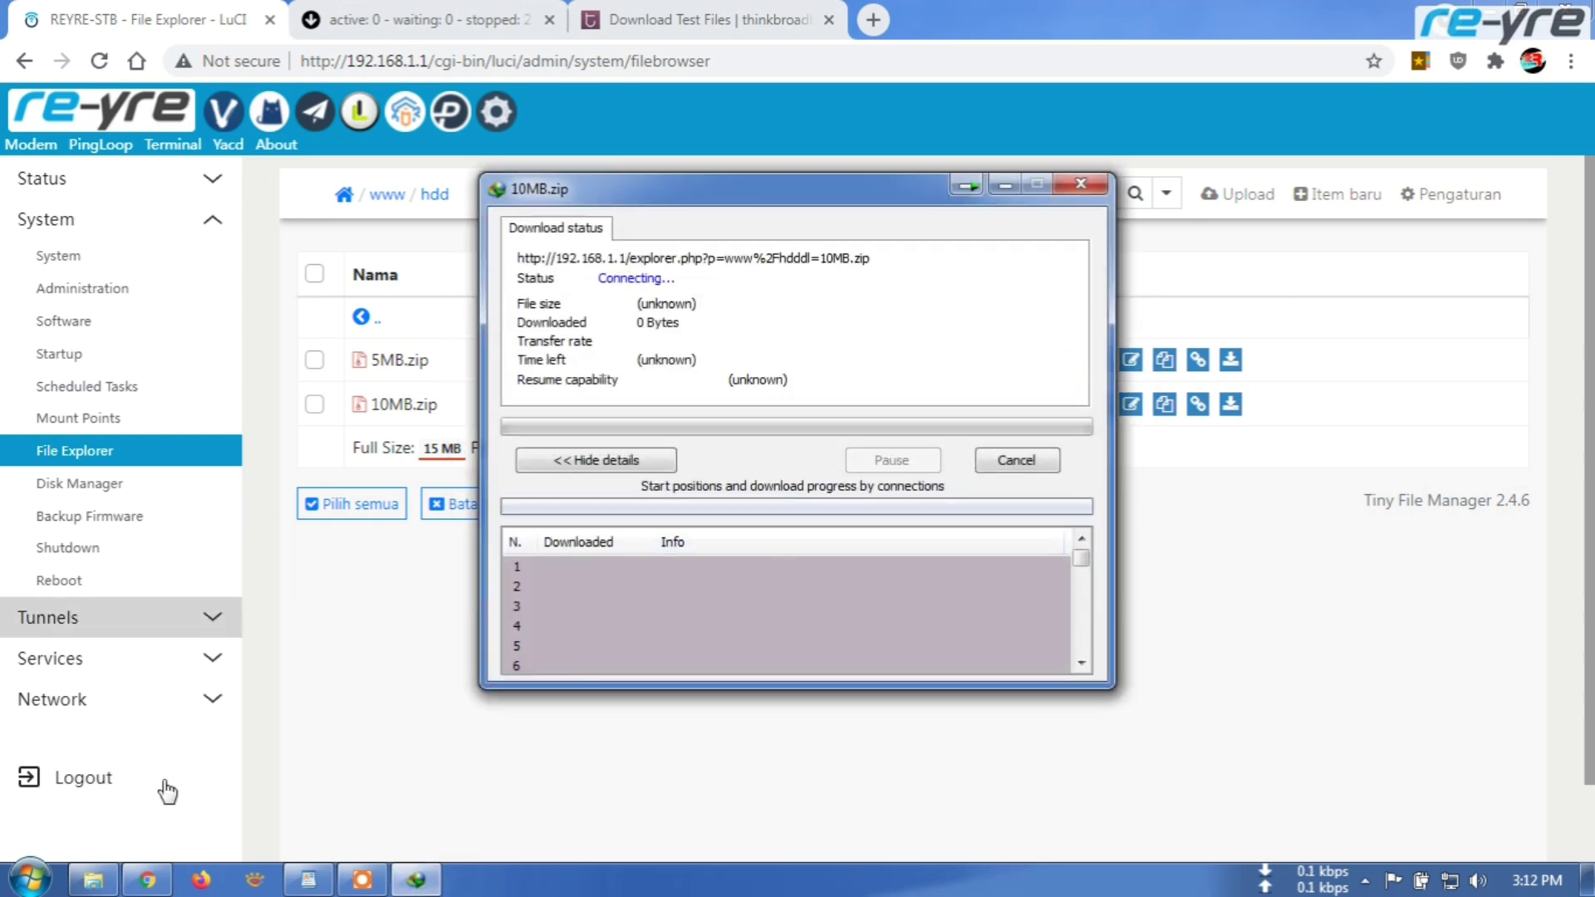
click(363, 876)
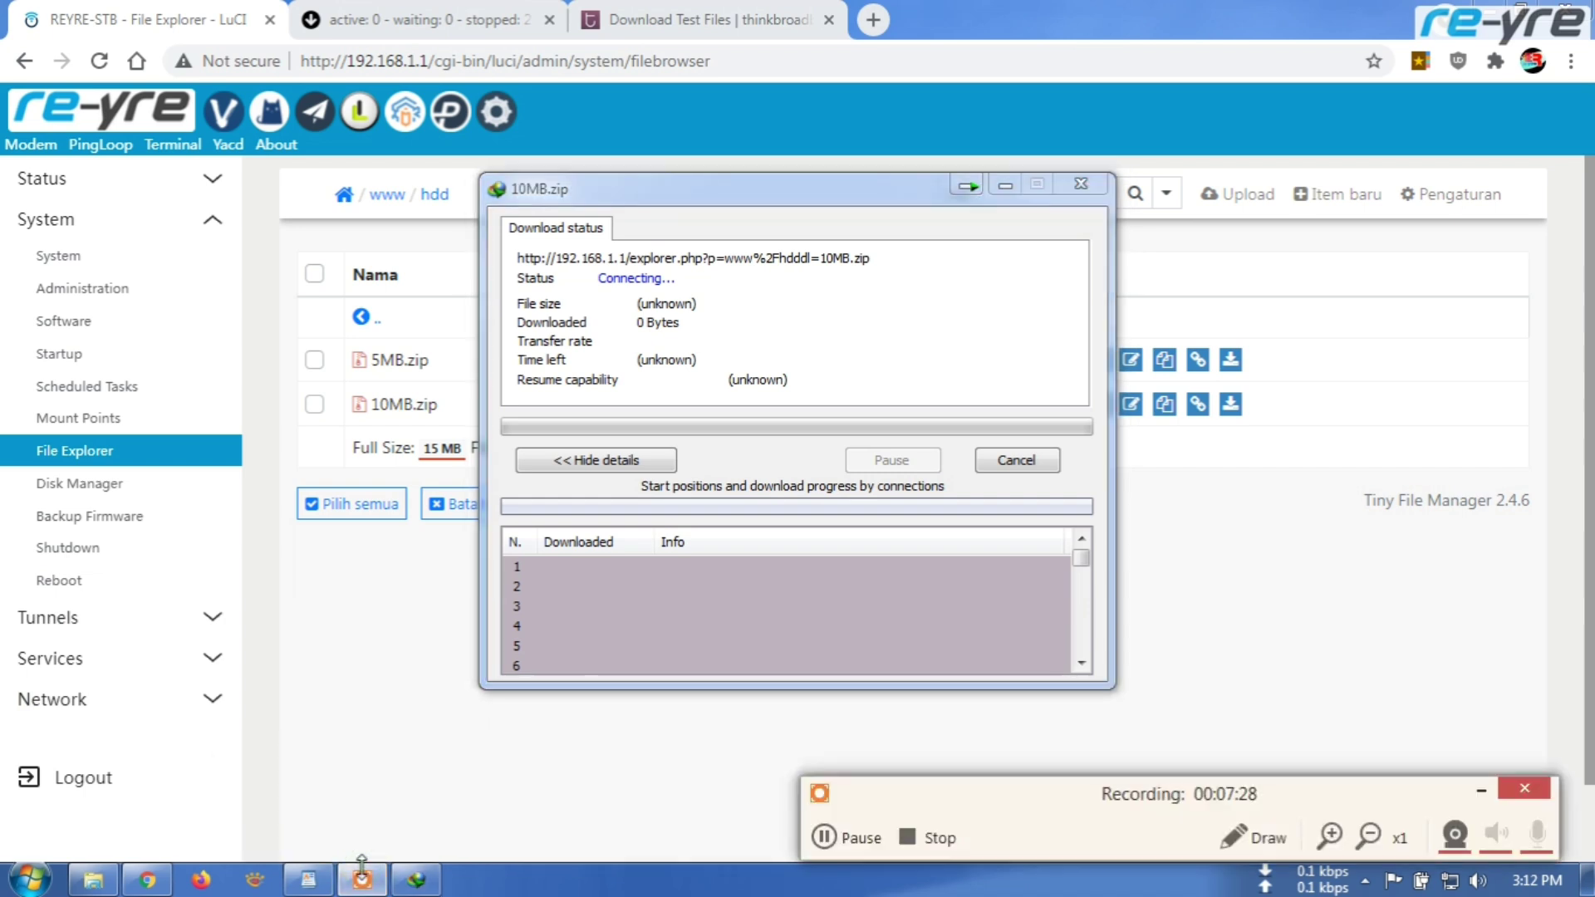
click(1481, 795)
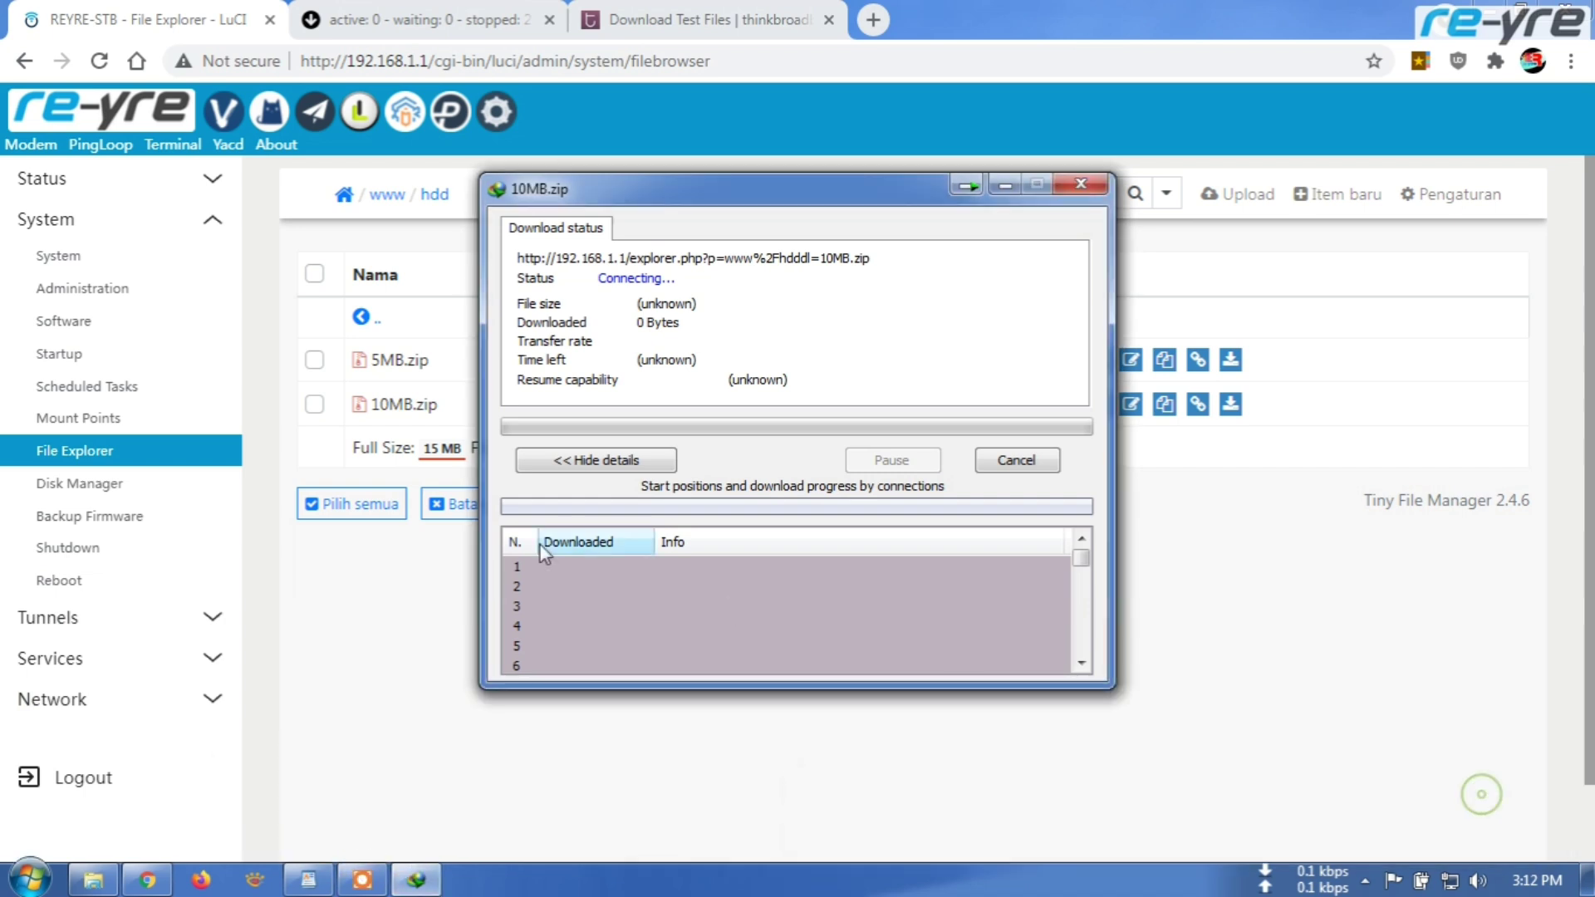
click(270, 497)
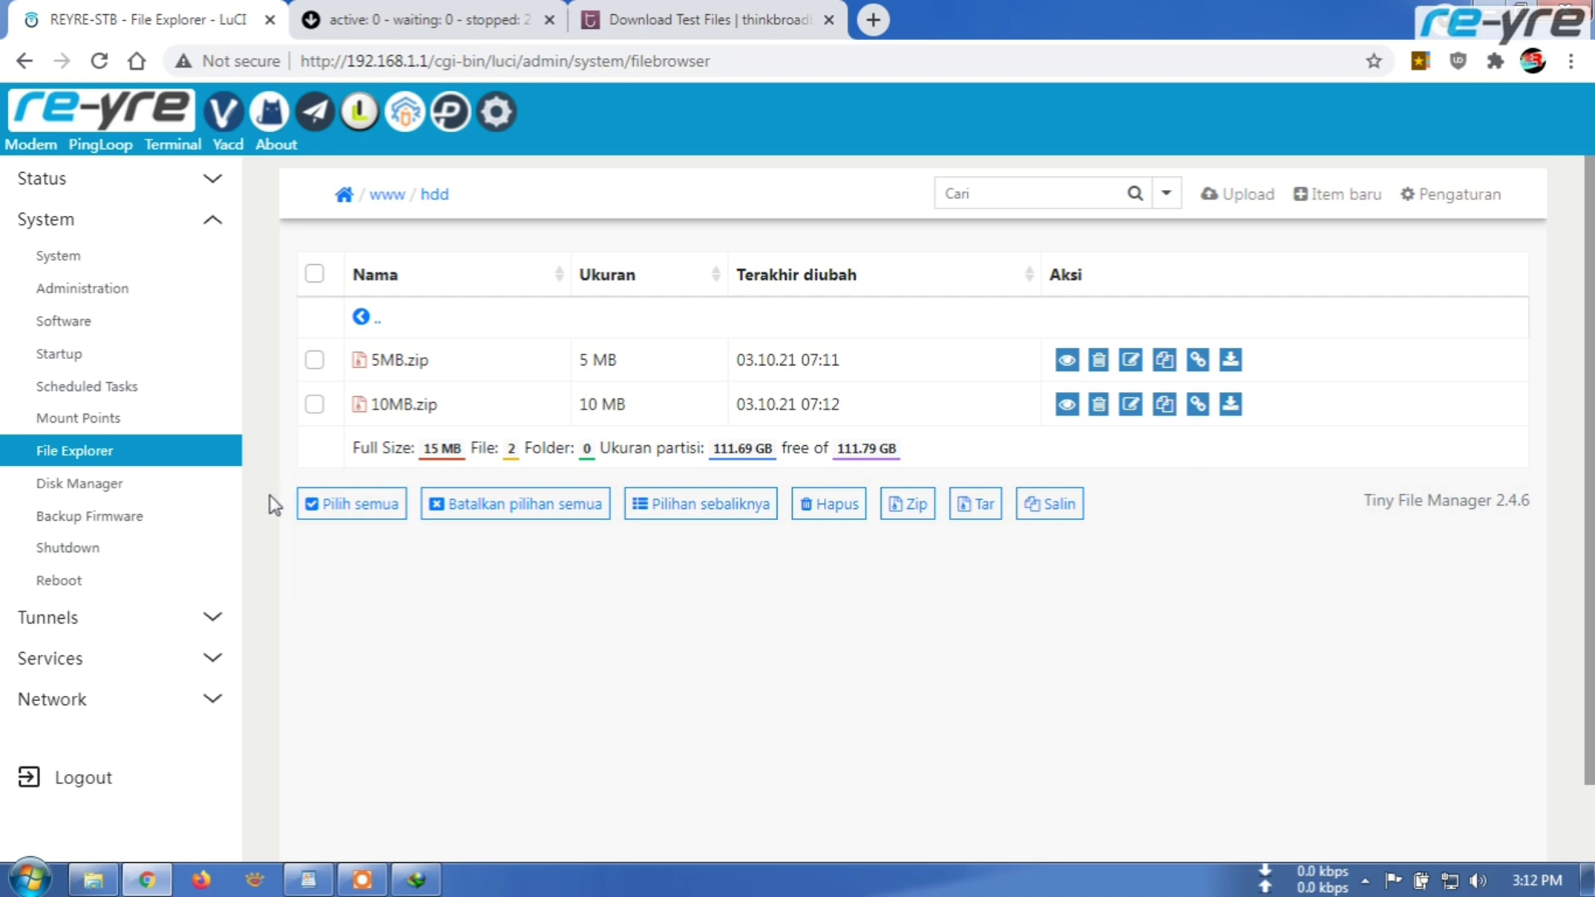
Step: Open the router's status overview and look through its system, memory, network and DHCP lease sections
click(94, 116)
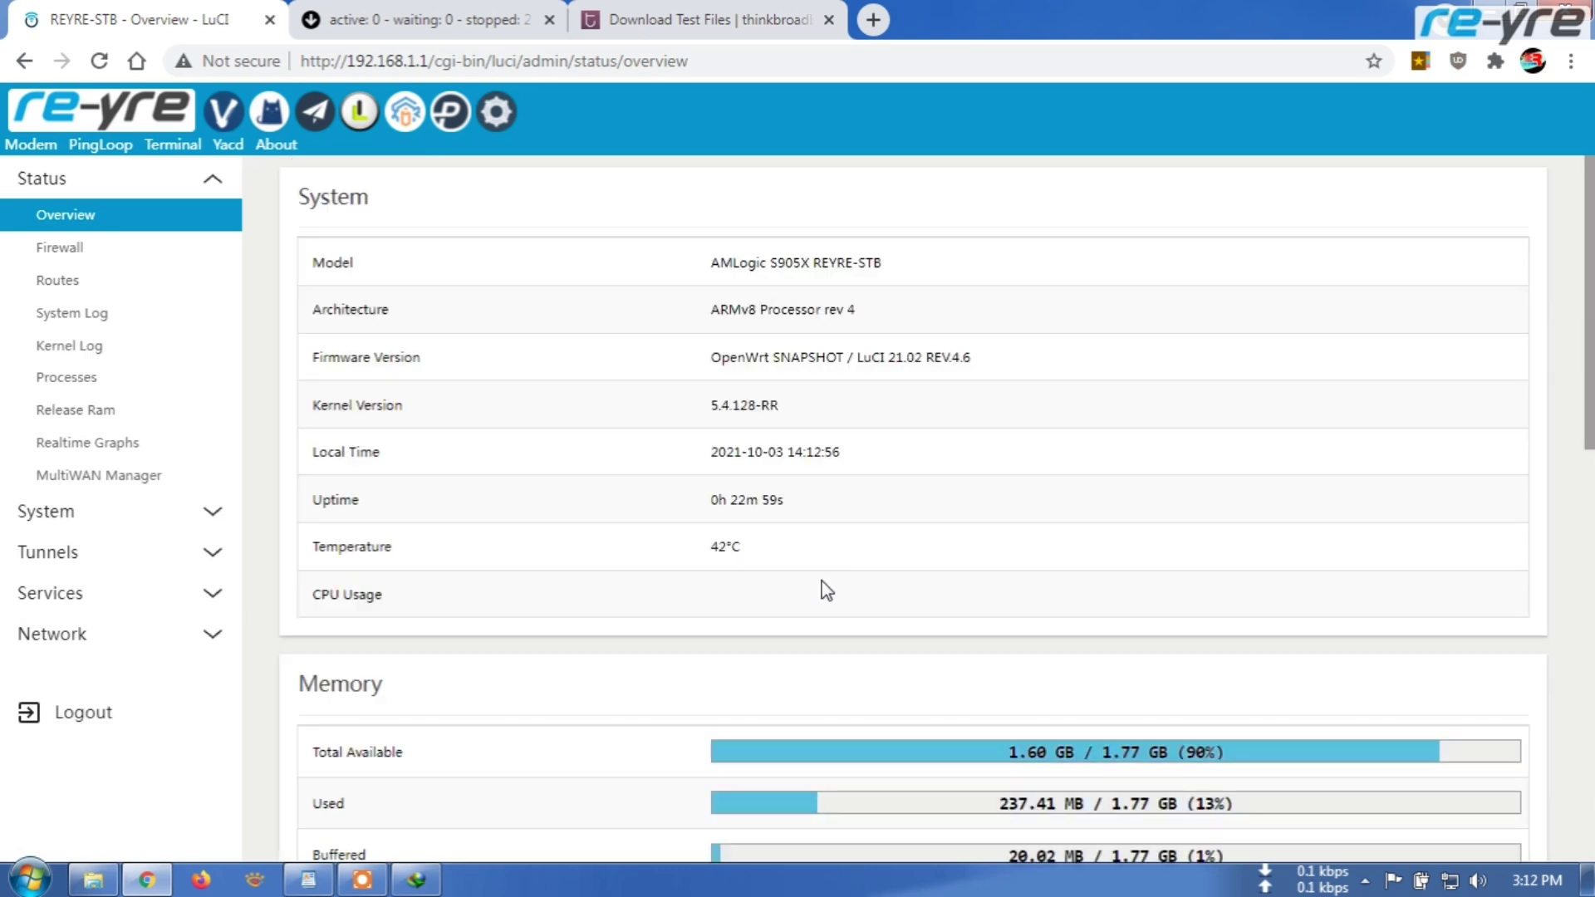
scroll(842, 606, down, 10)
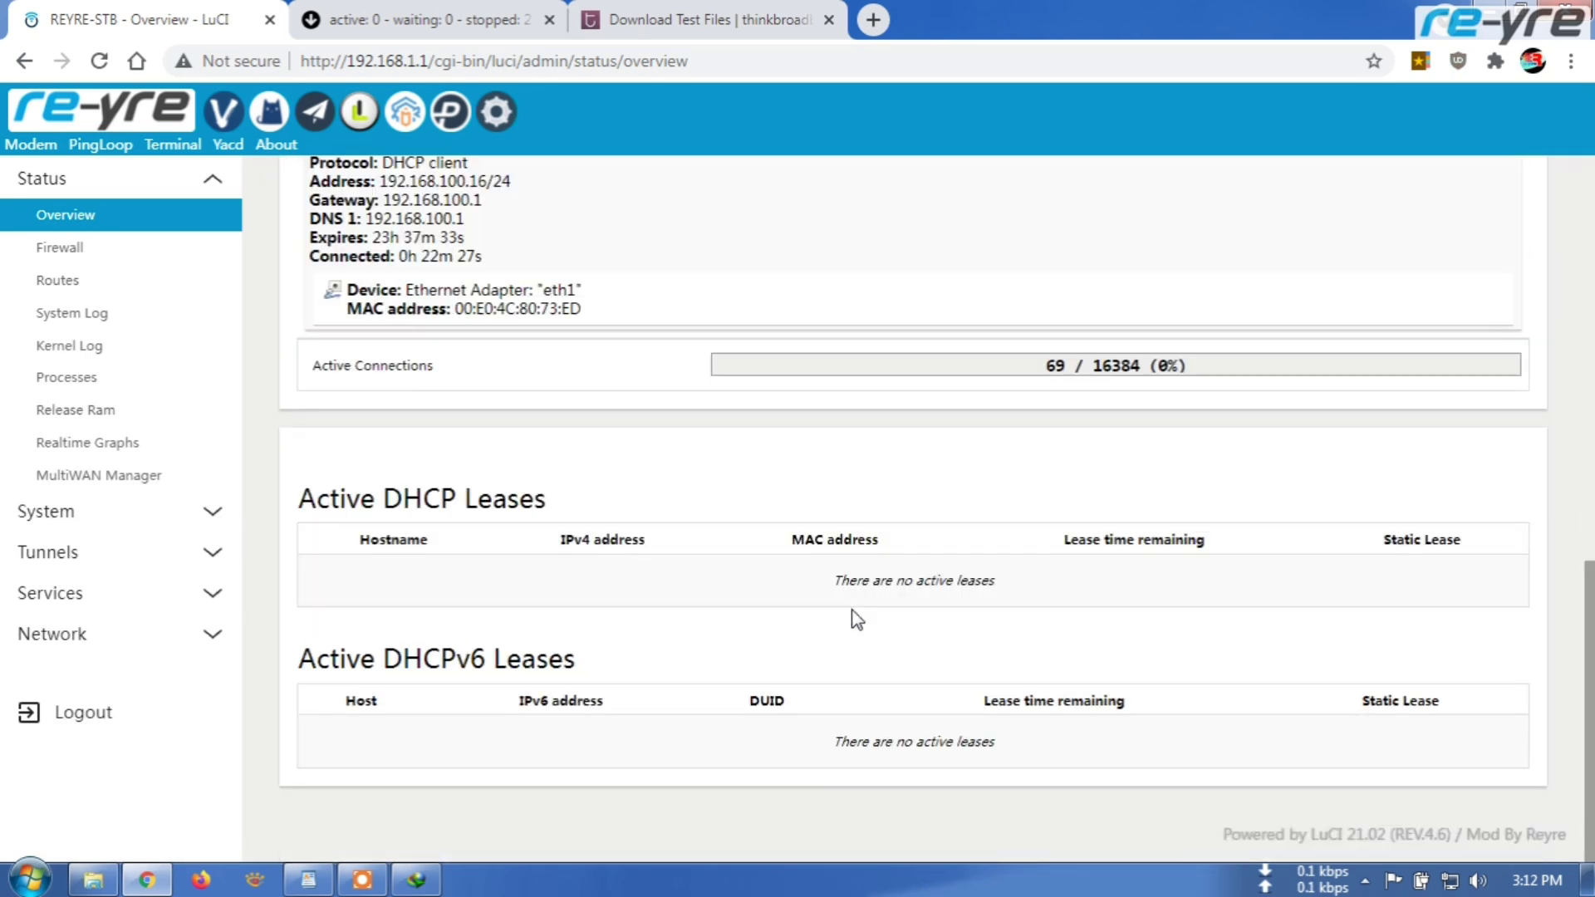
scroll(850, 610, up, 10)
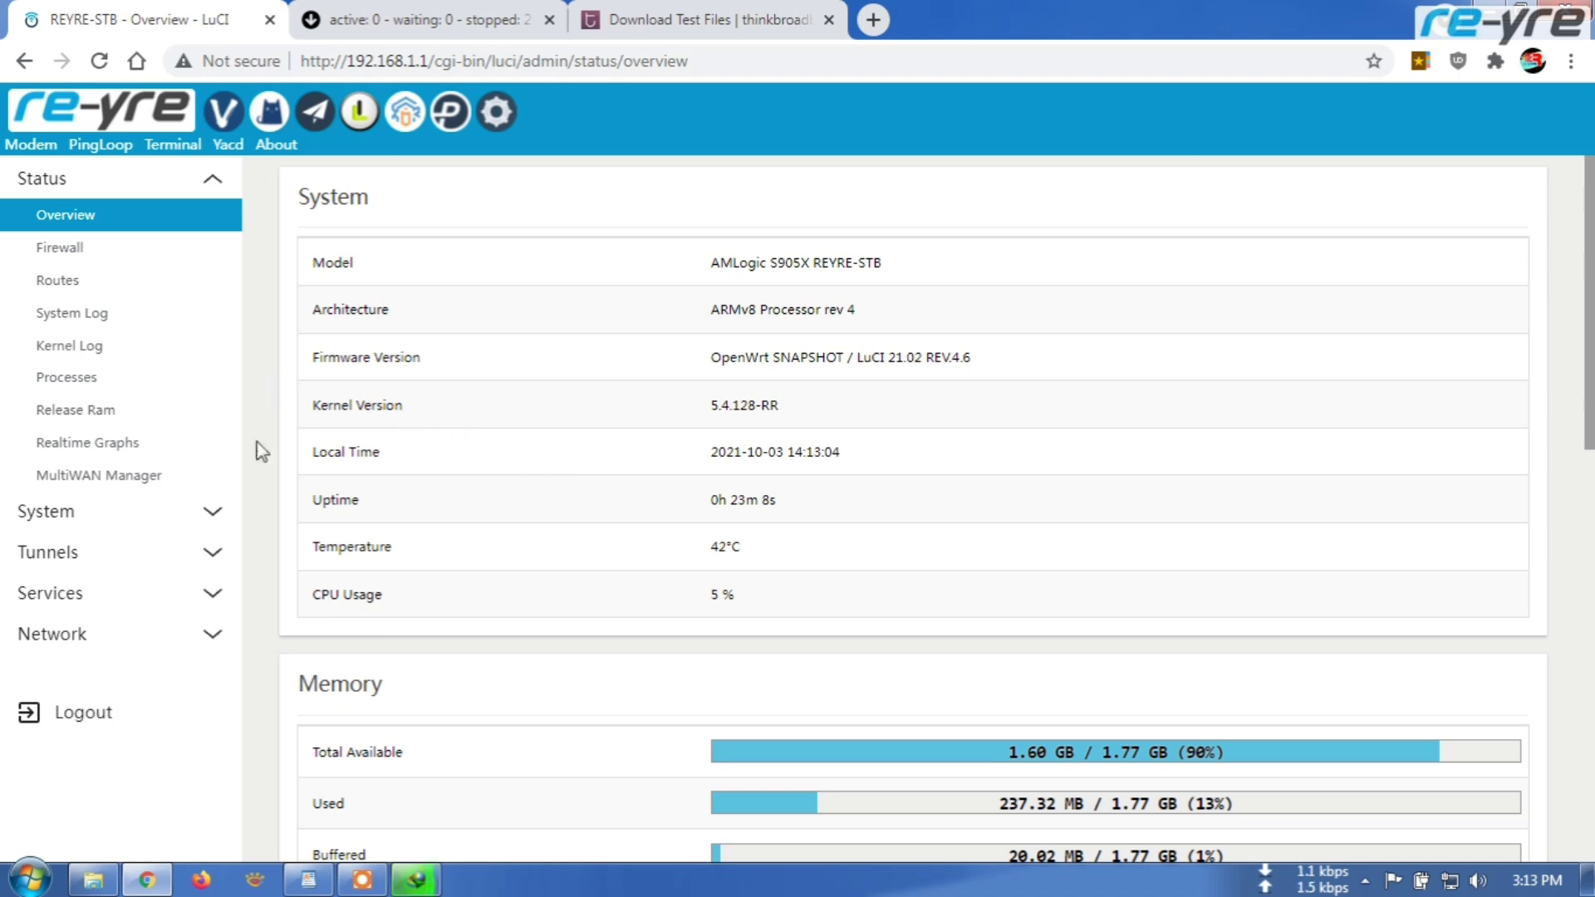
Step: Open the router's Aria2 service configuration page and launch the WEBUI-ARIA2 web interface from it
click(221, 592)
scroll(171, 595, down, 2)
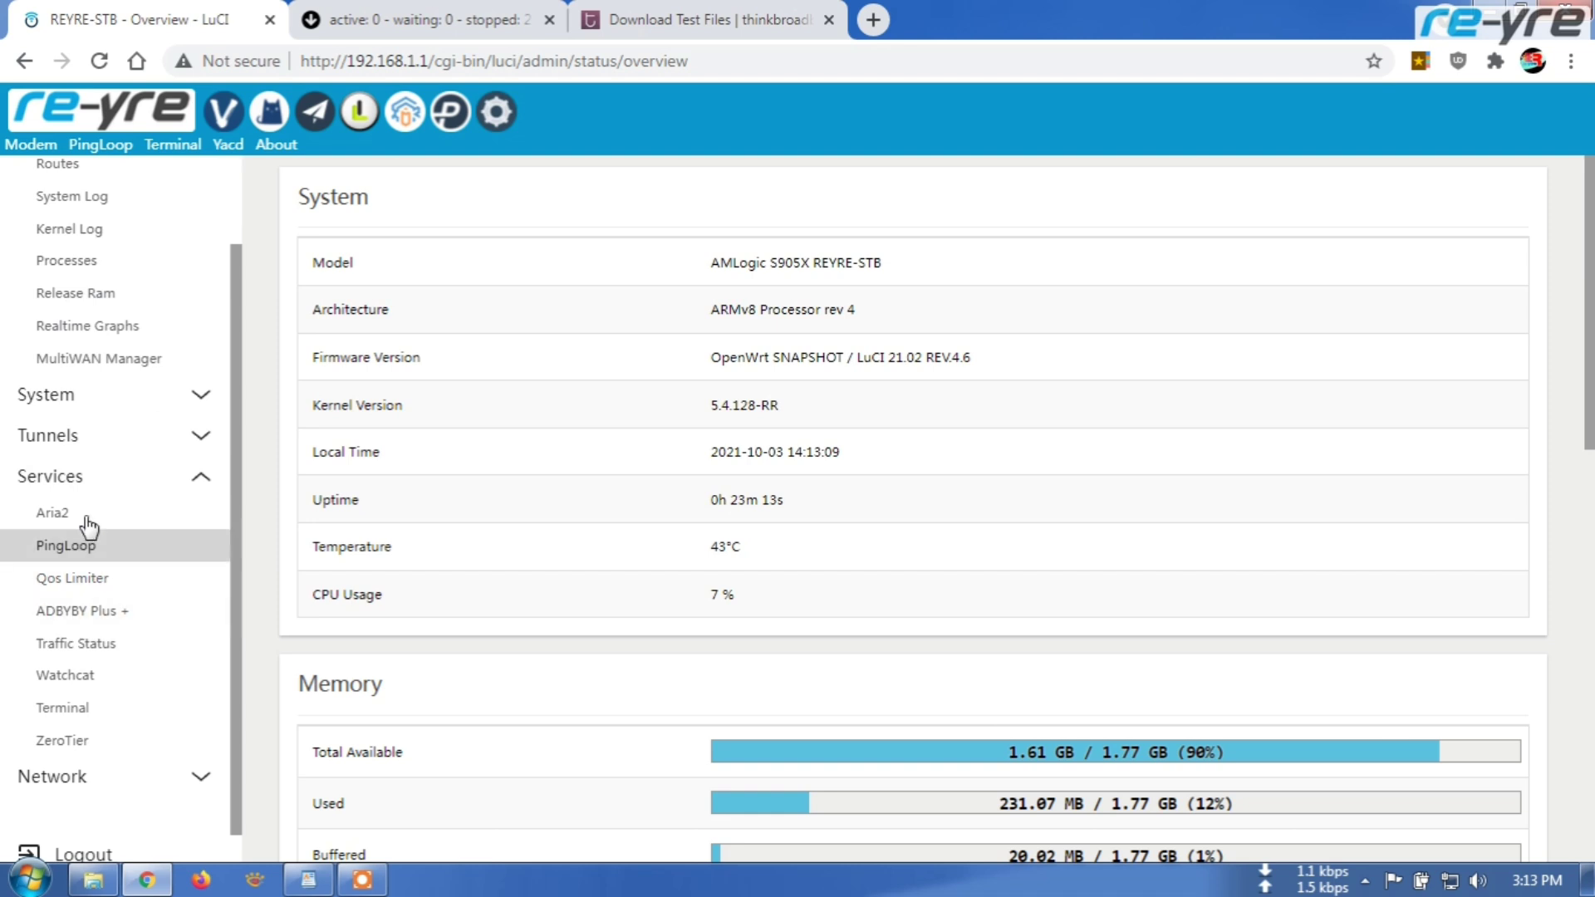
click(78, 513)
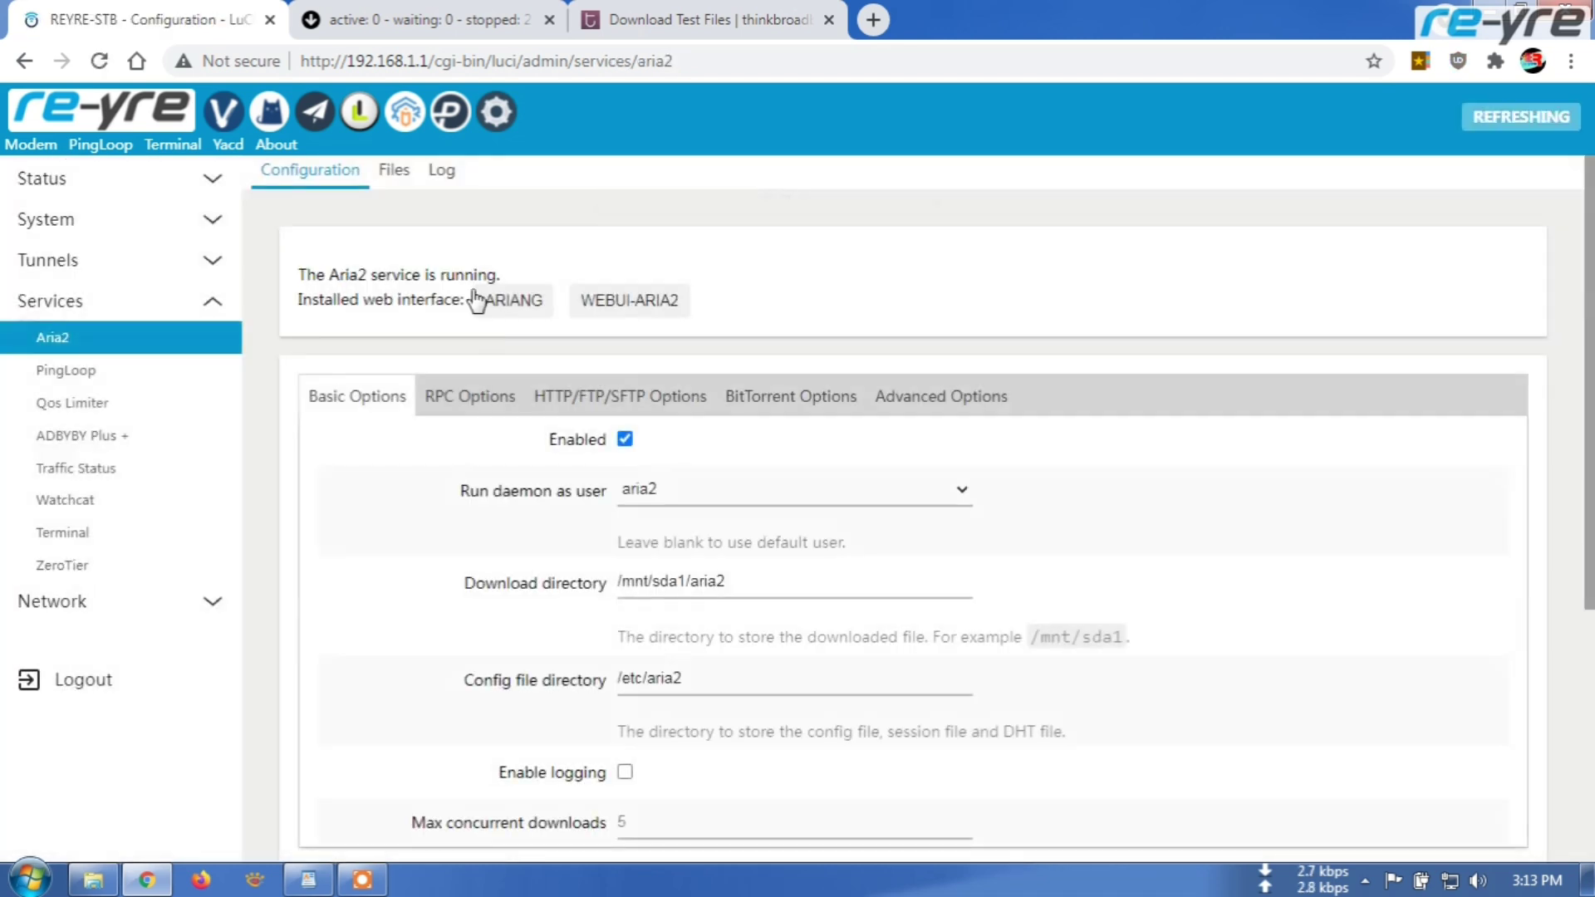
click(579, 314)
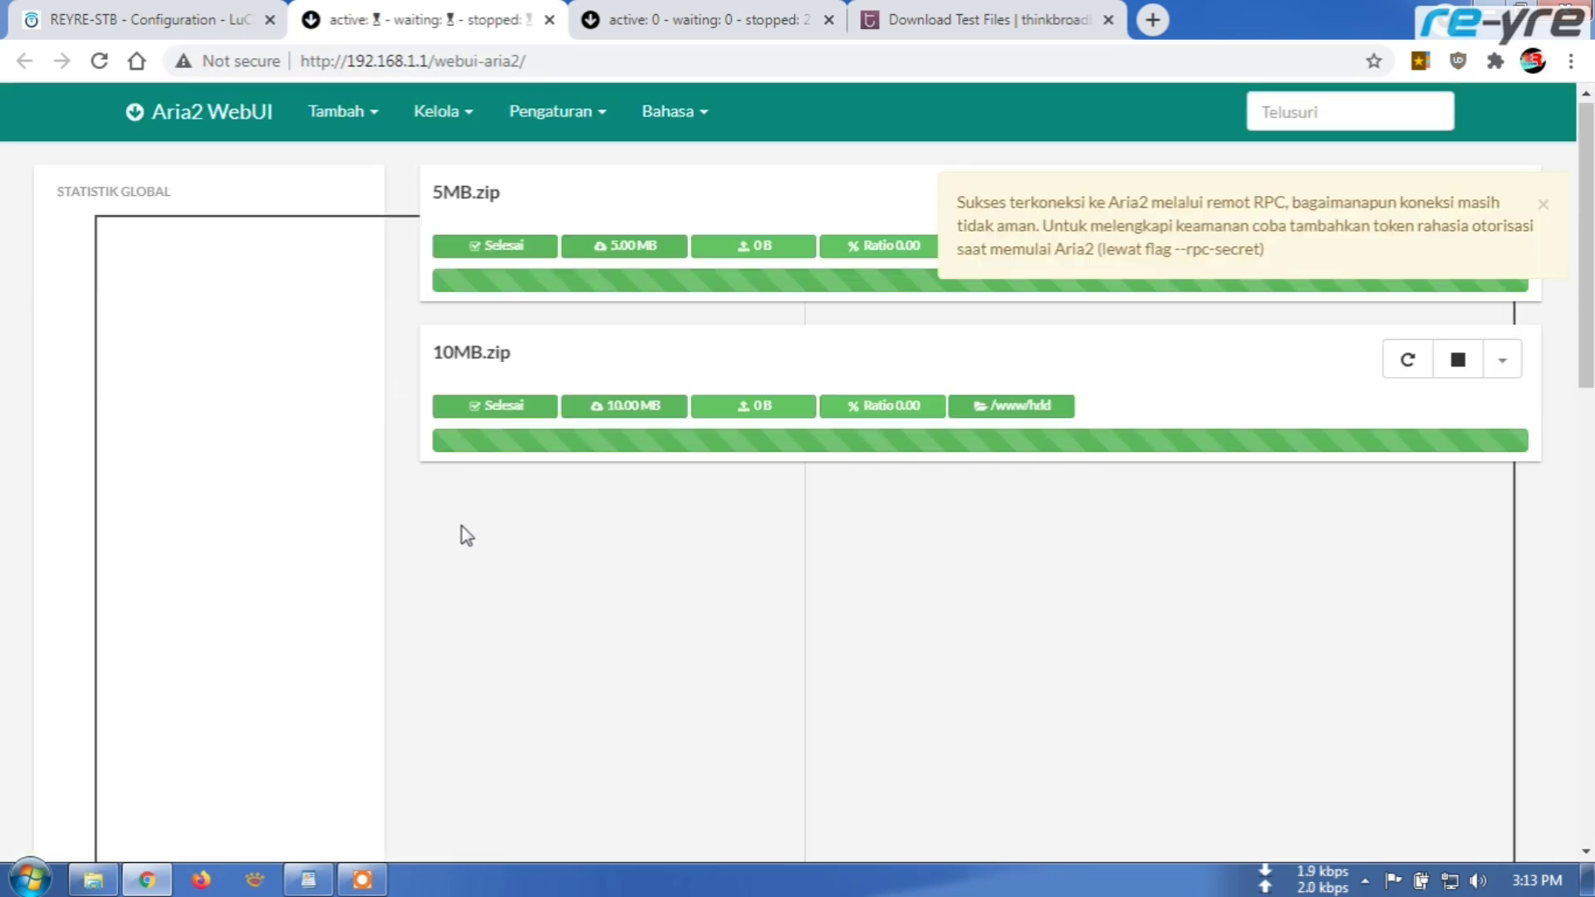
Step: Check the dir value in Aria2 WebUI's quick access settings by highlighting it, and return to the download list
scroll(428, 569, down, 4)
scroll(399, 559, down, 5)
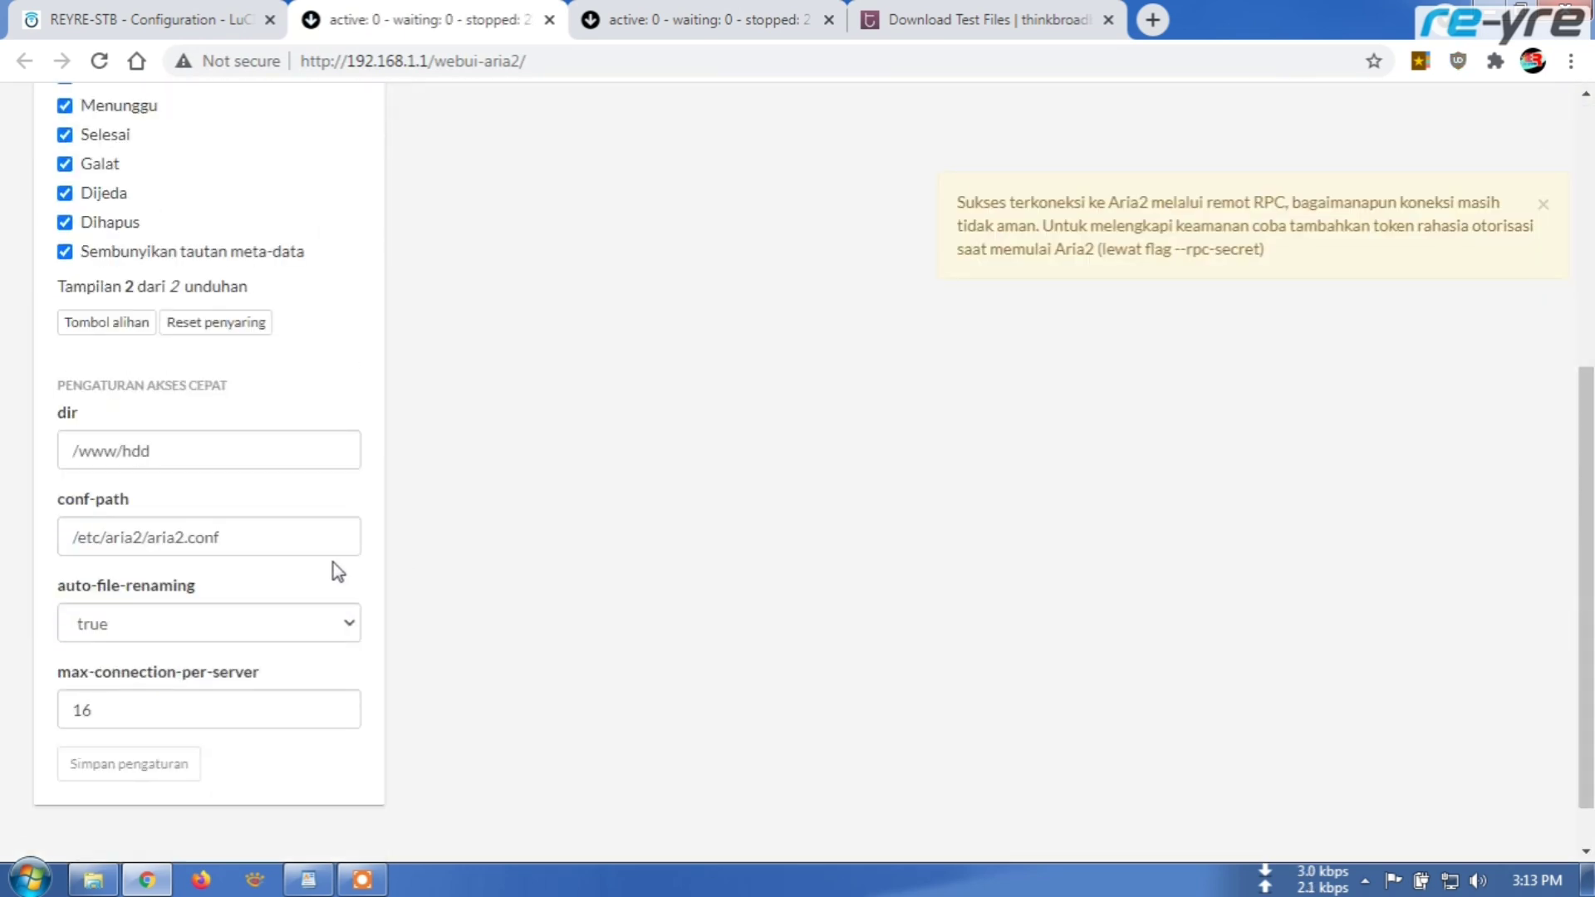
triple_click(185, 456)
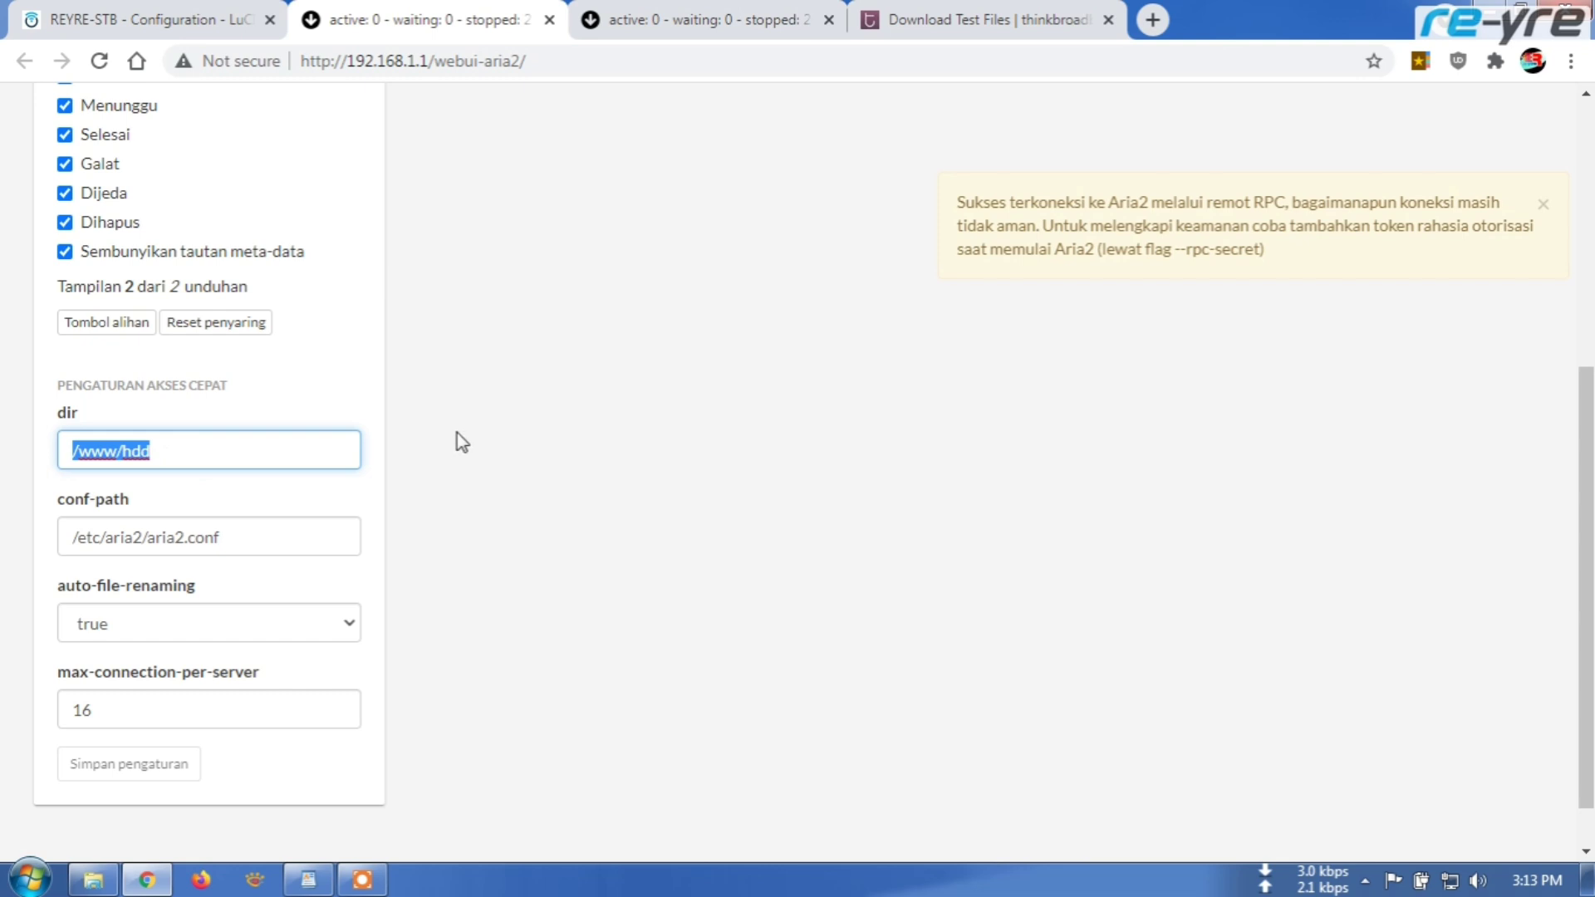
scroll(427, 472, up, 6)
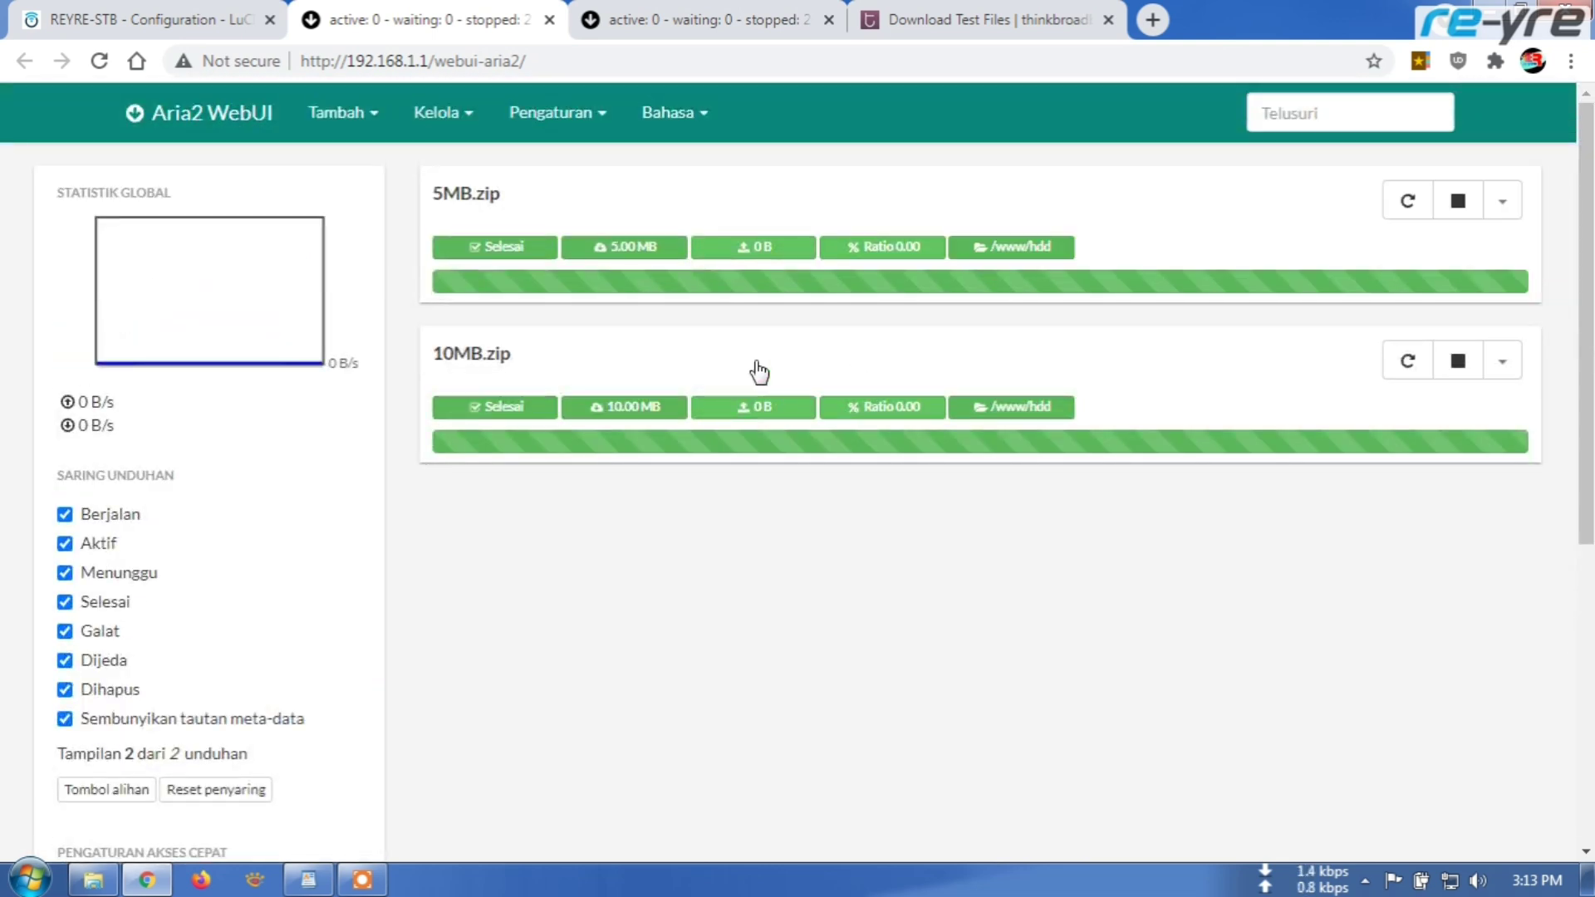